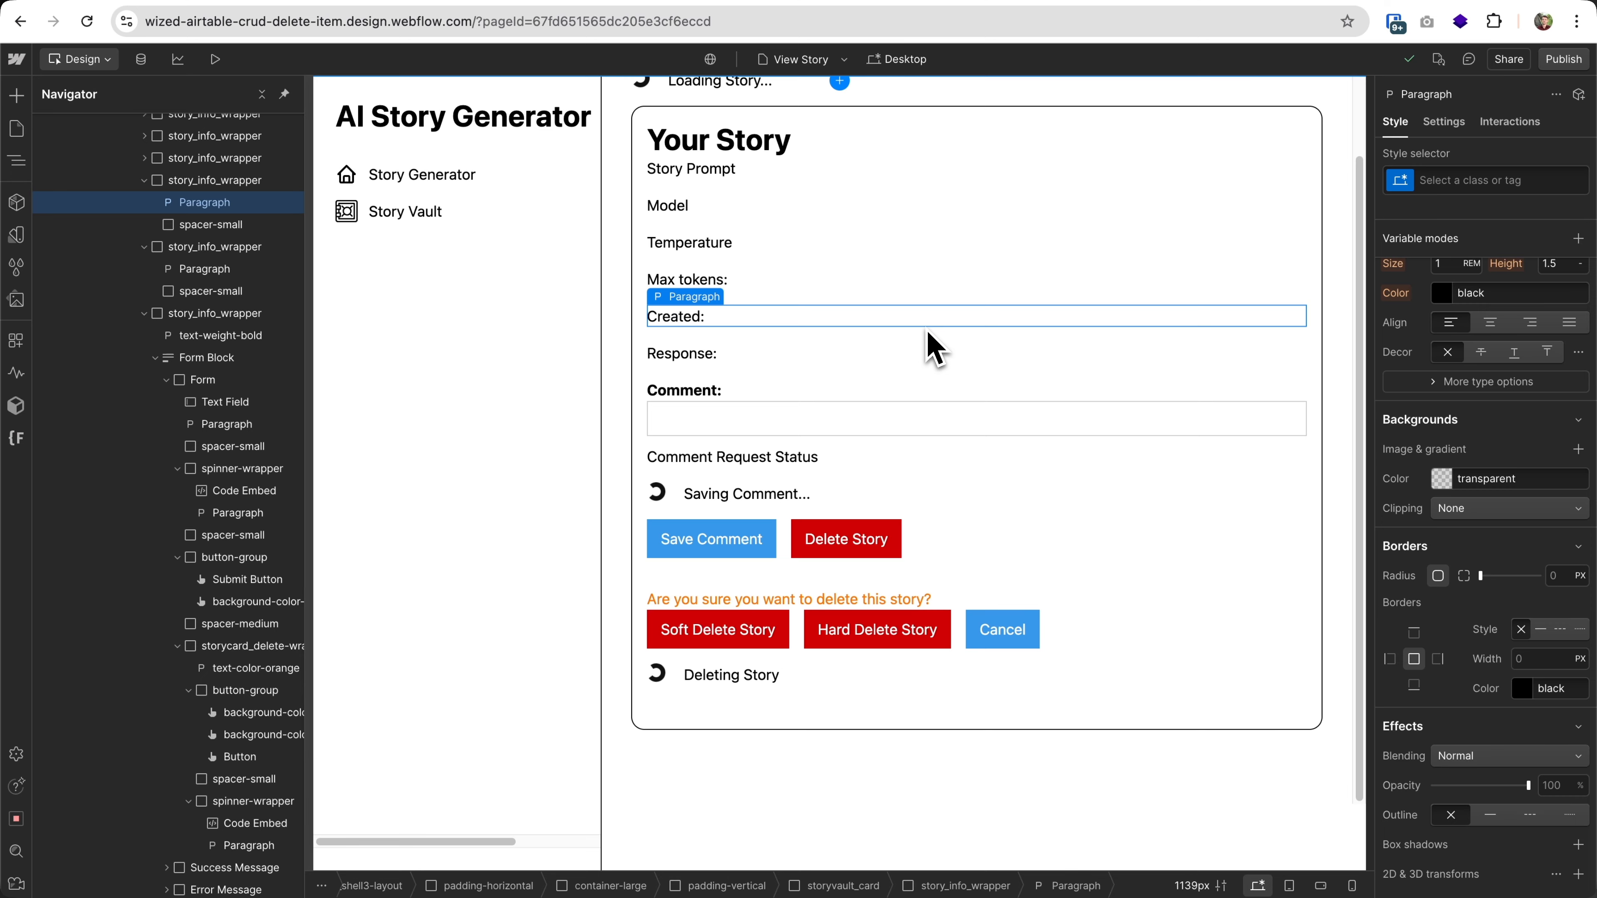
# Examine the custom attributes of the Delete Story button and of the storycard_delete-wrapper block, including the wrapper's full wized value.
pyautogui.click(840, 533)
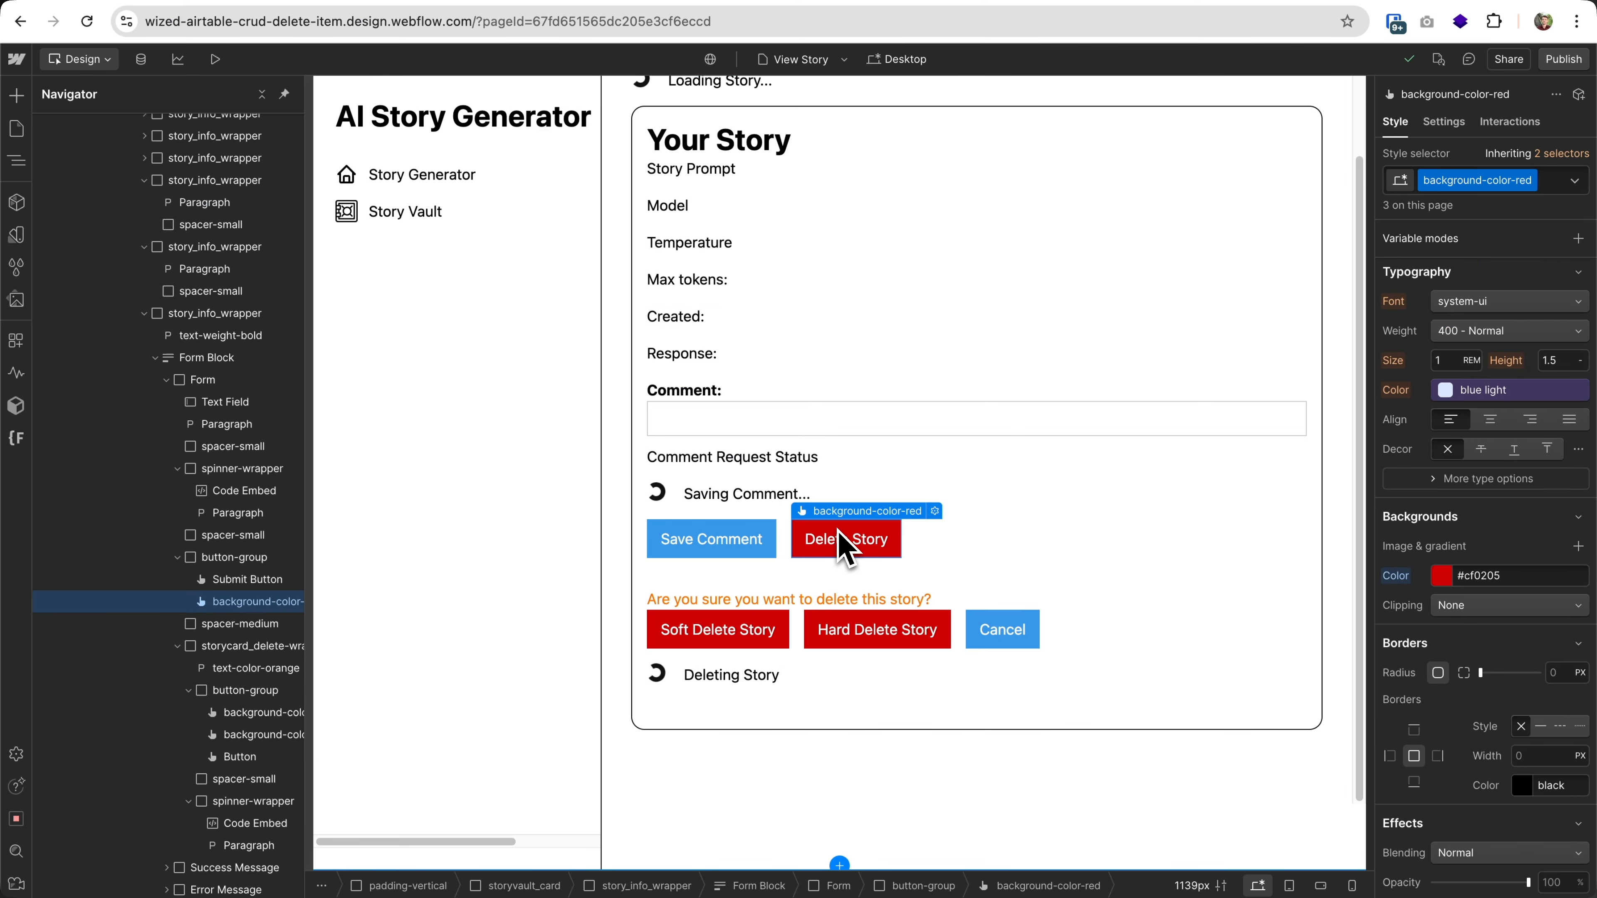
pyautogui.click(1443, 122)
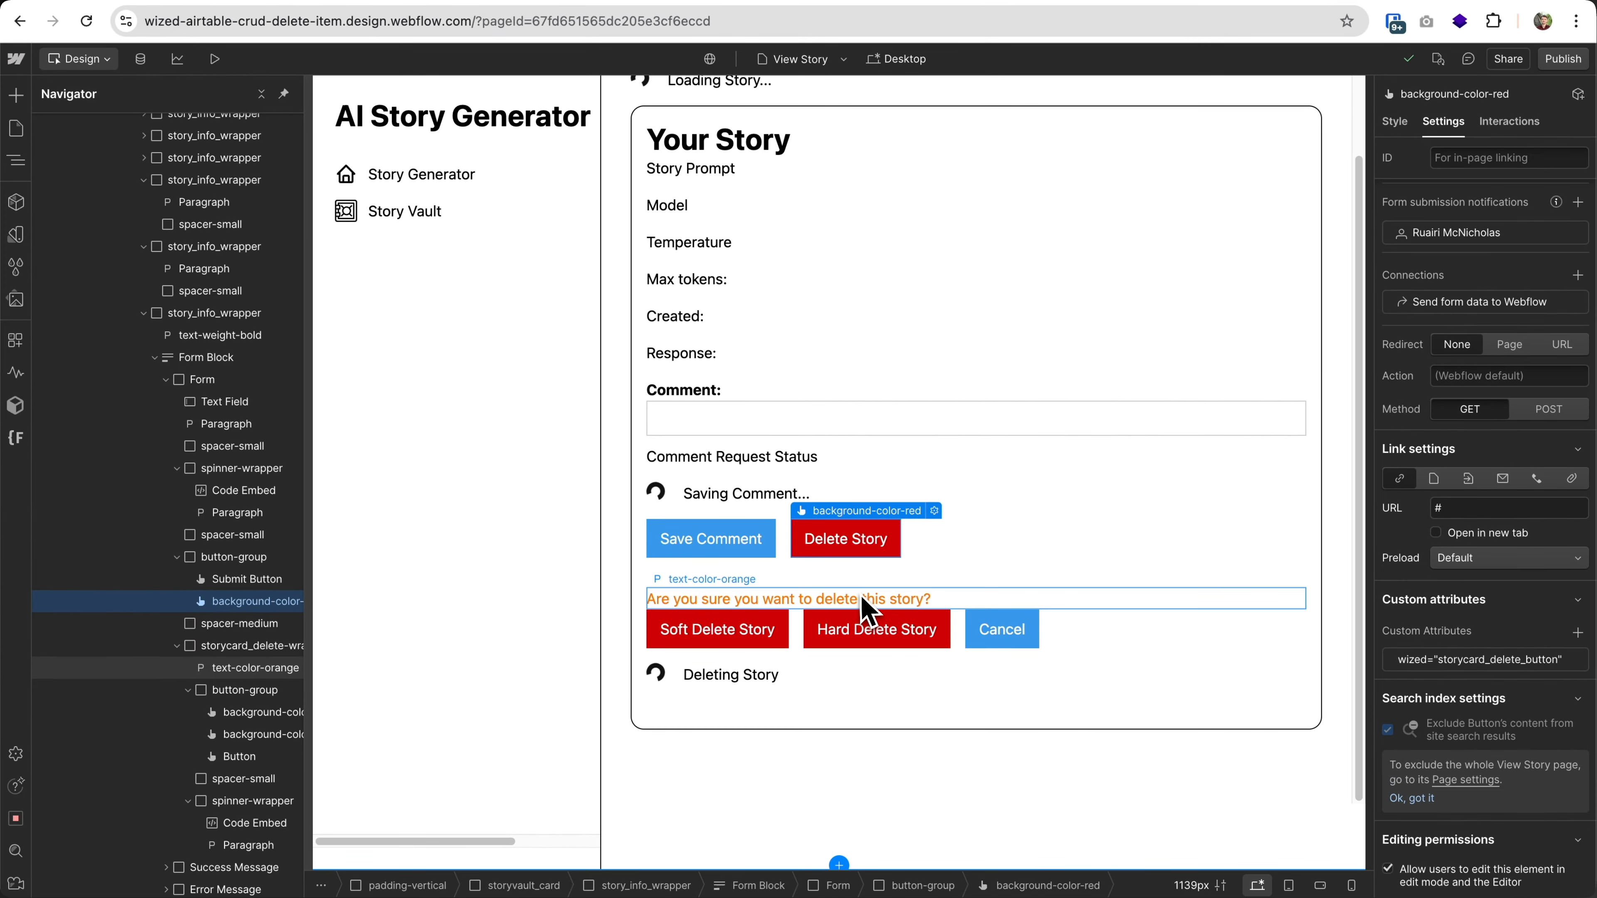
pyautogui.click(861, 597)
pyautogui.click(275, 653)
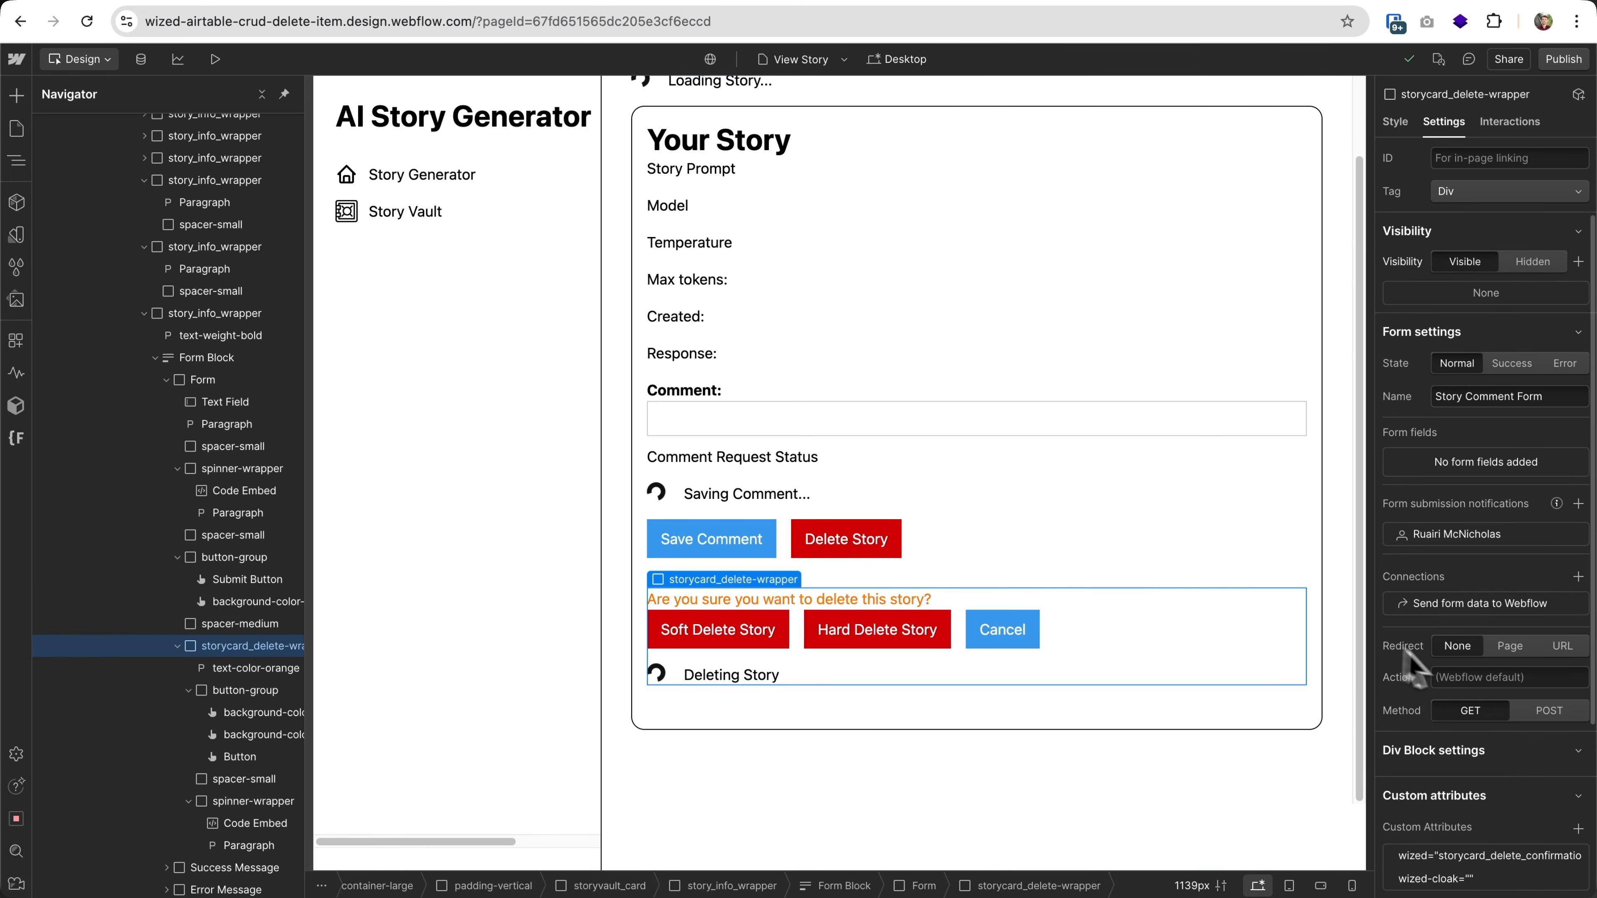
pyautogui.scroll(-3, 1501, 699)
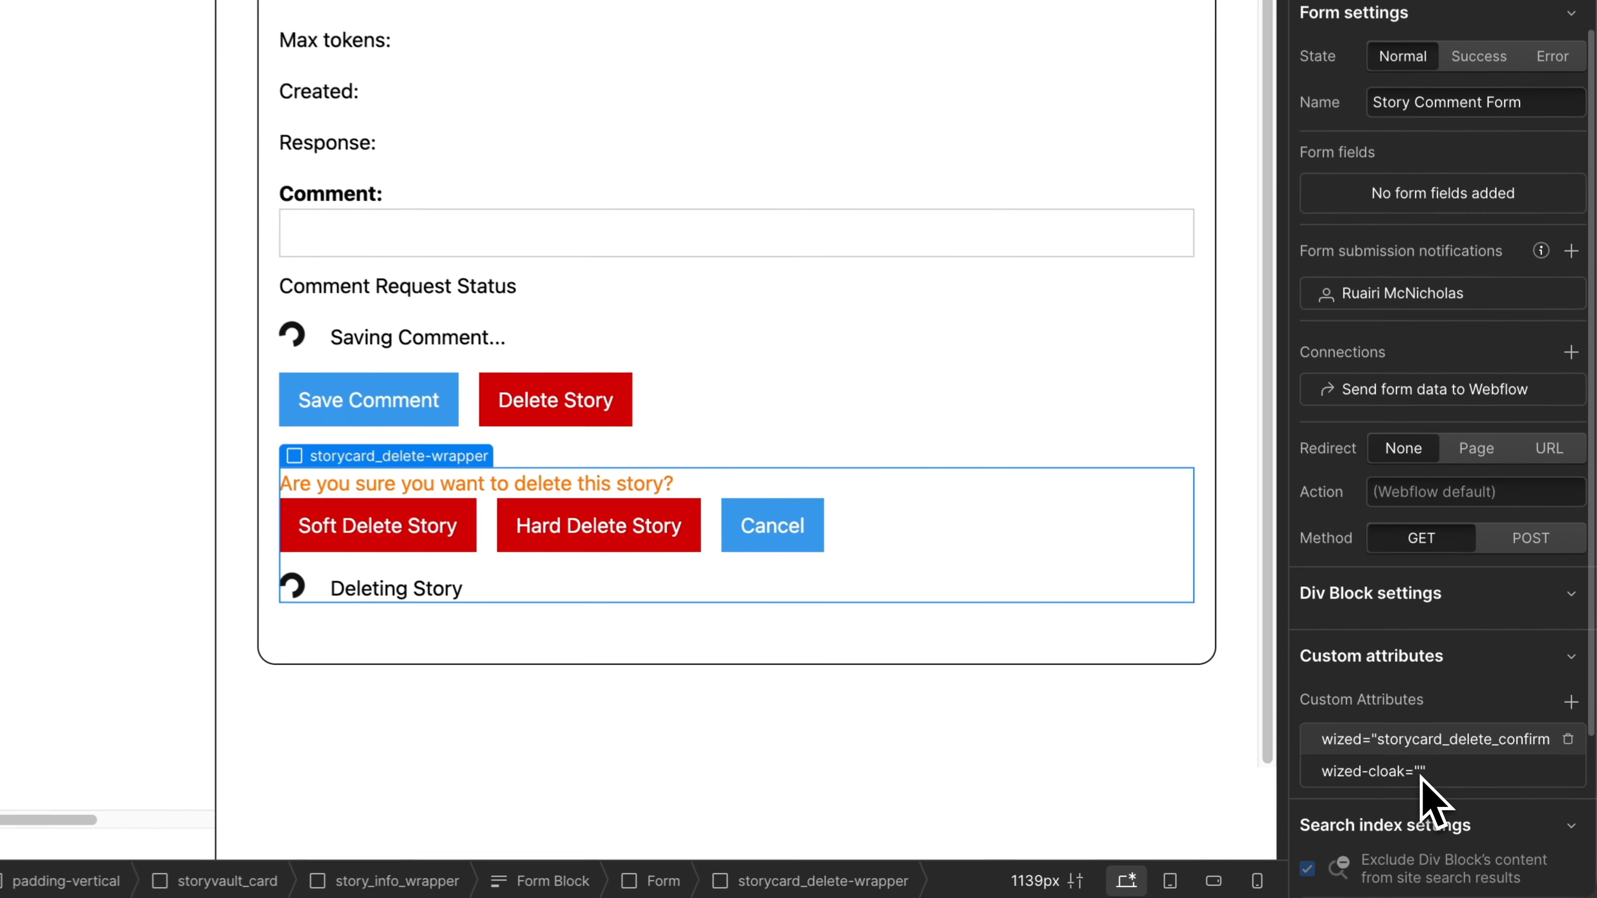
pyautogui.click(1430, 743)
pyautogui.moveTo(1526, 840); pyautogui.dragTo(1588, 844)
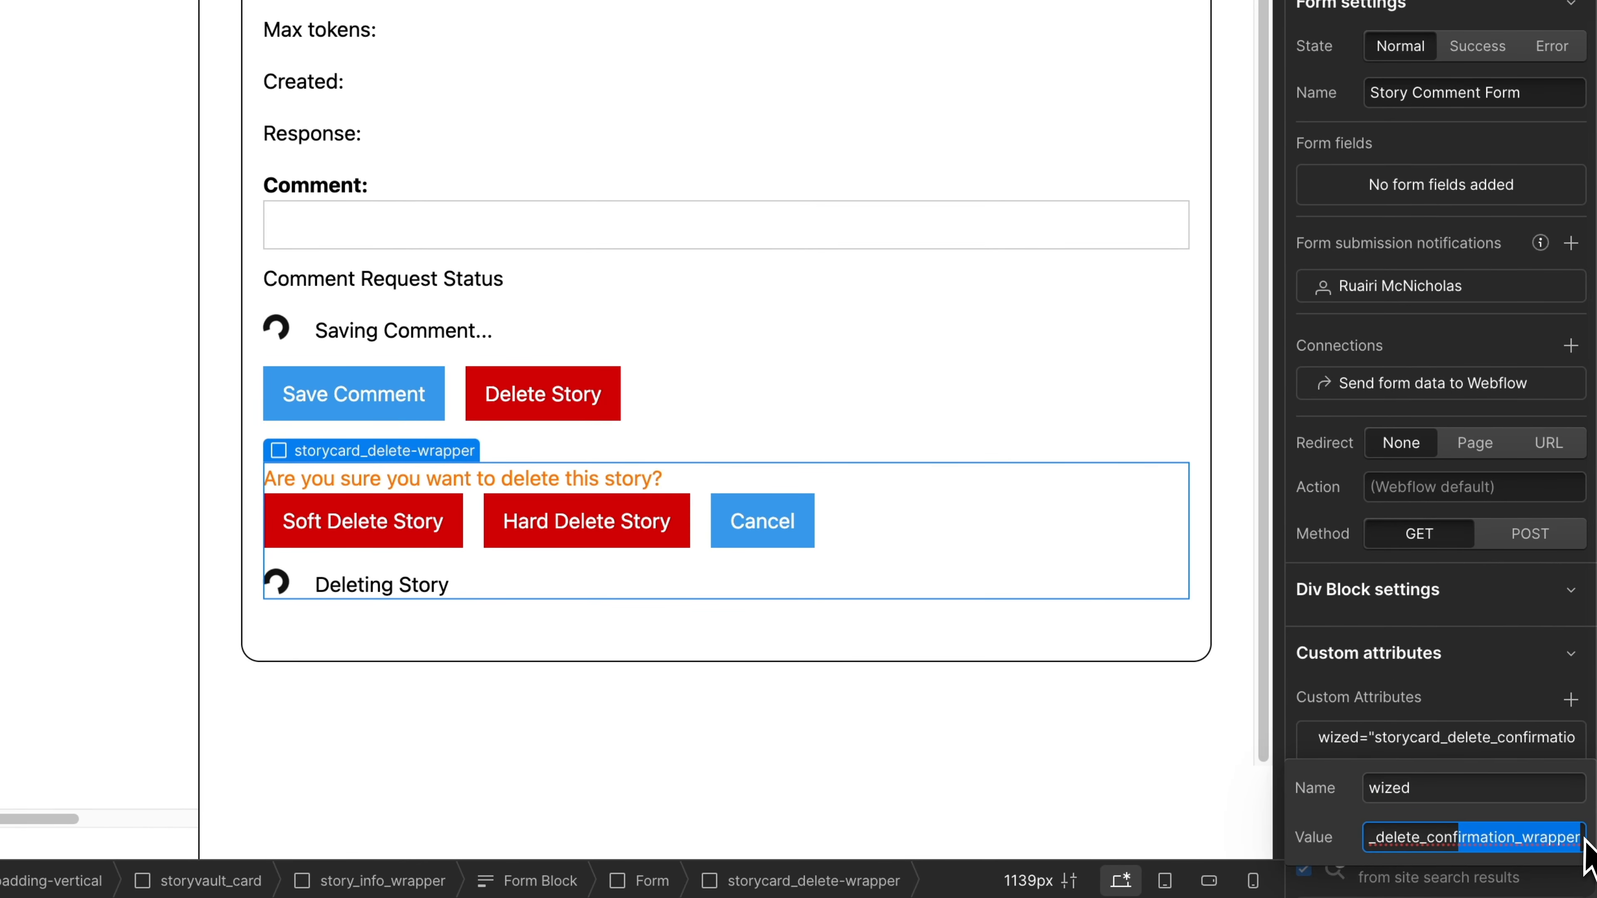
pyautogui.click(1516, 696)
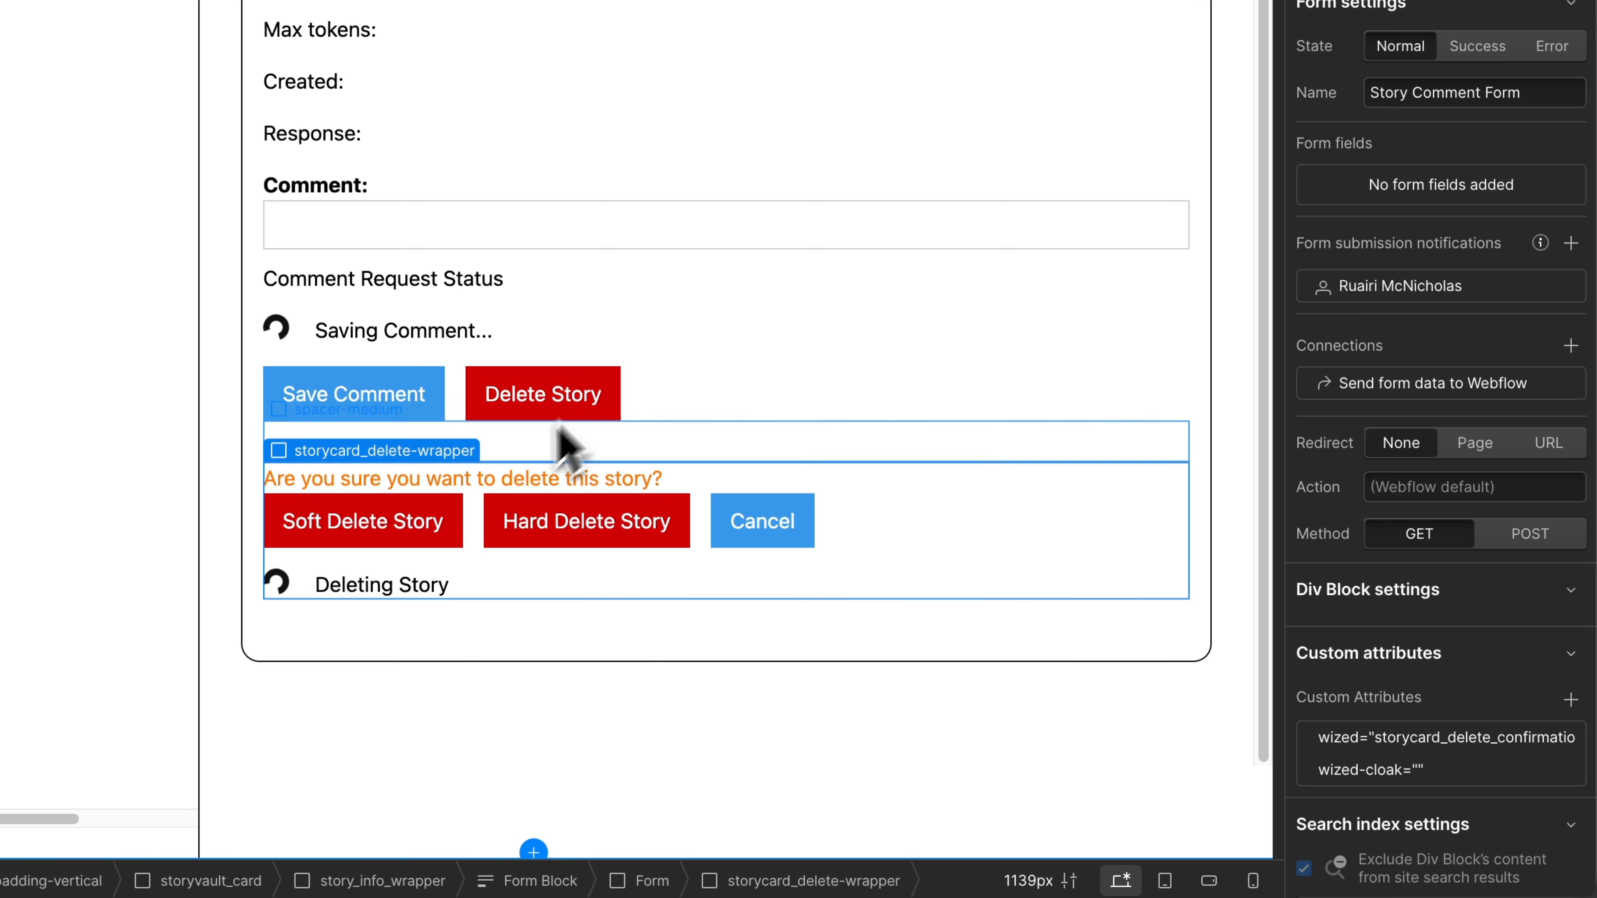
# Examine the custom attributes of the Soft Delete Story, Hard Delete Story and Cancel buttons.
pyautogui.click(492, 485)
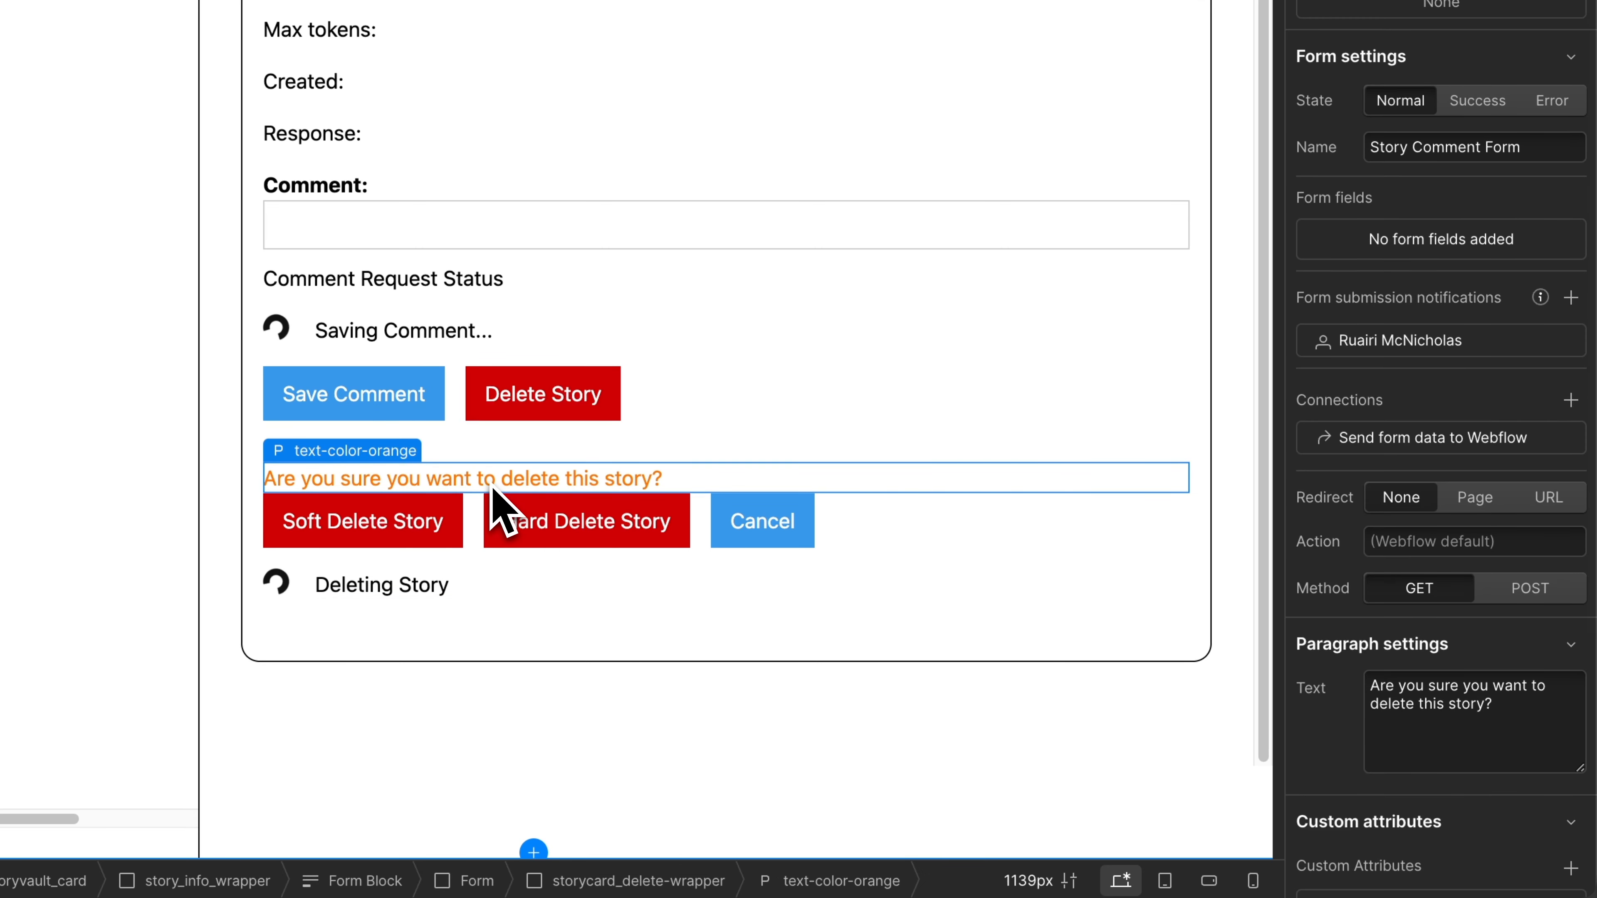
pyautogui.click(459, 512)
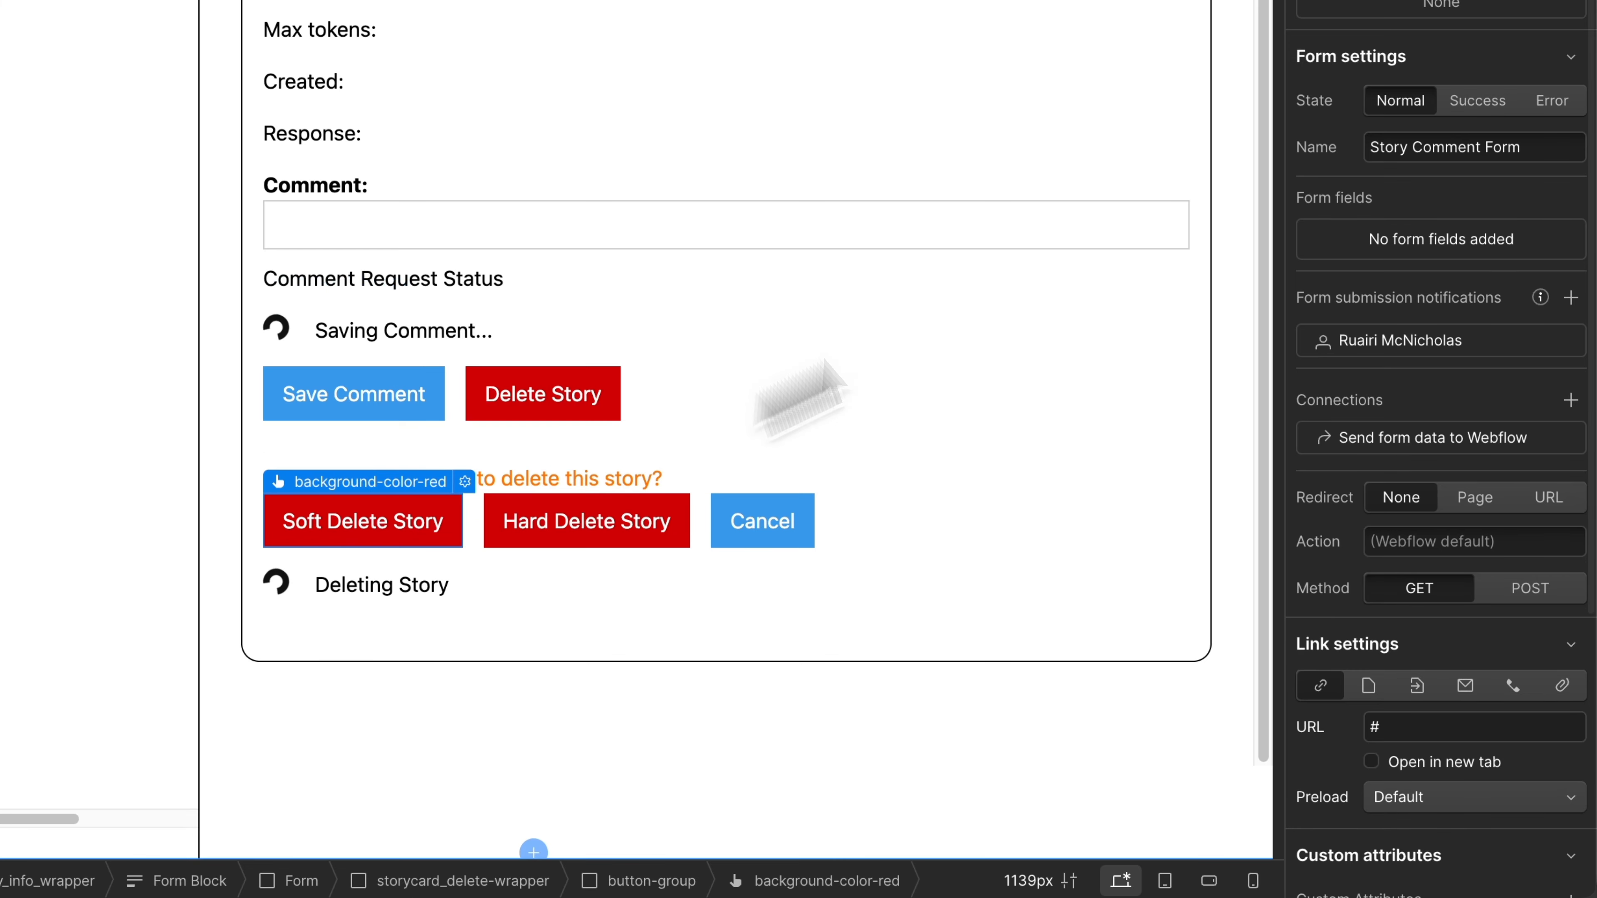
pyautogui.scroll(-5, 1391, 232)
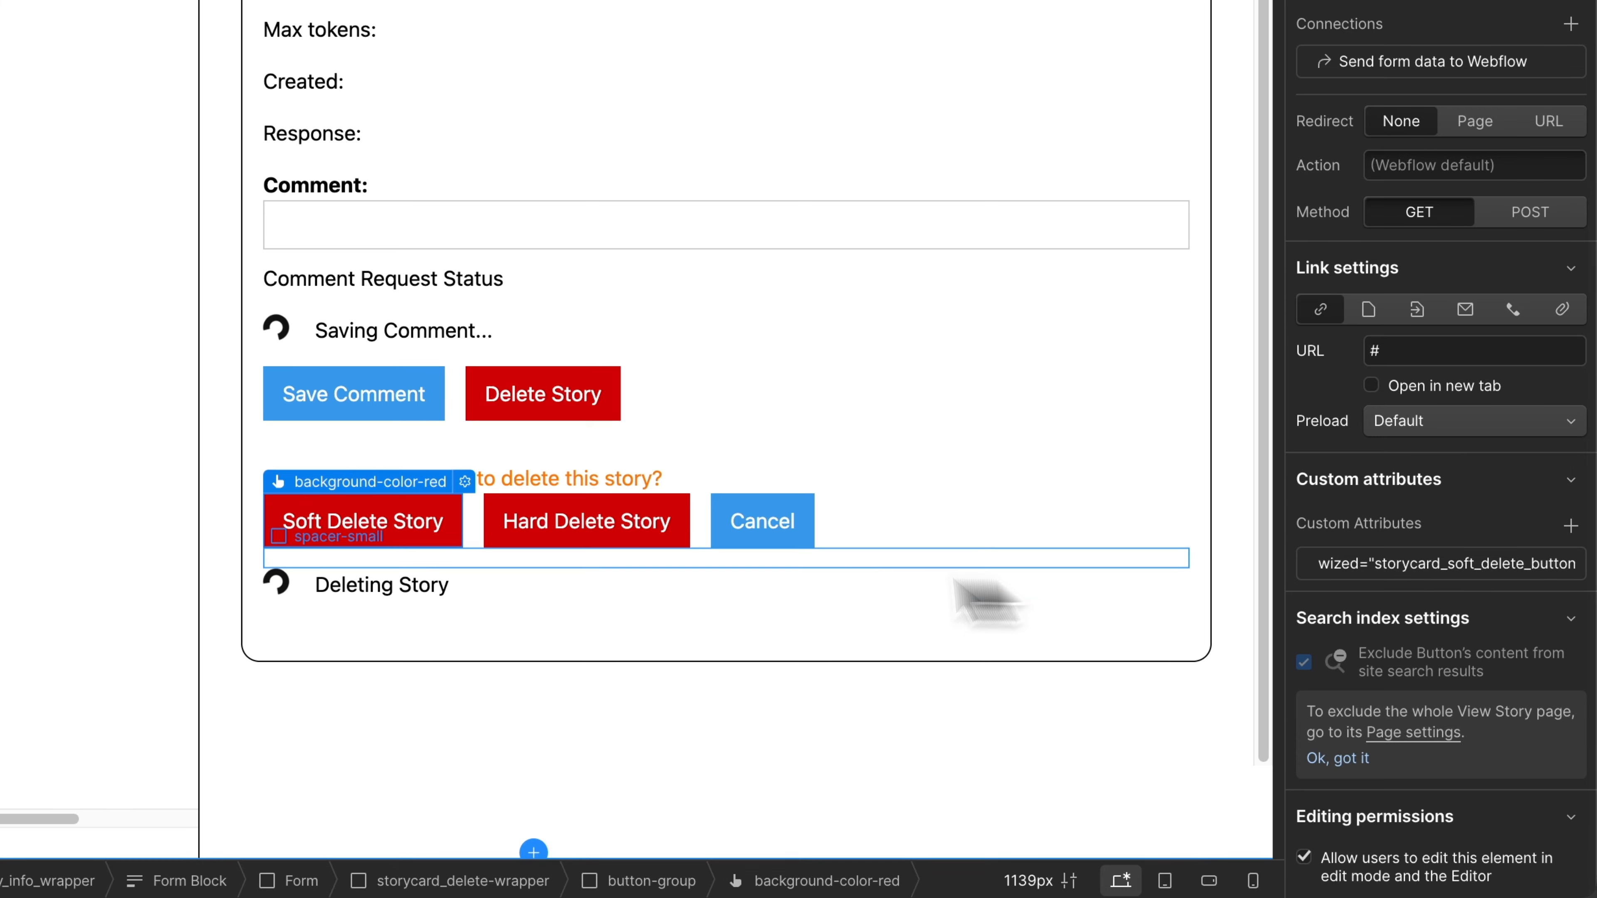
pyautogui.click(645, 540)
pyautogui.scroll(-5, 1325, 559)
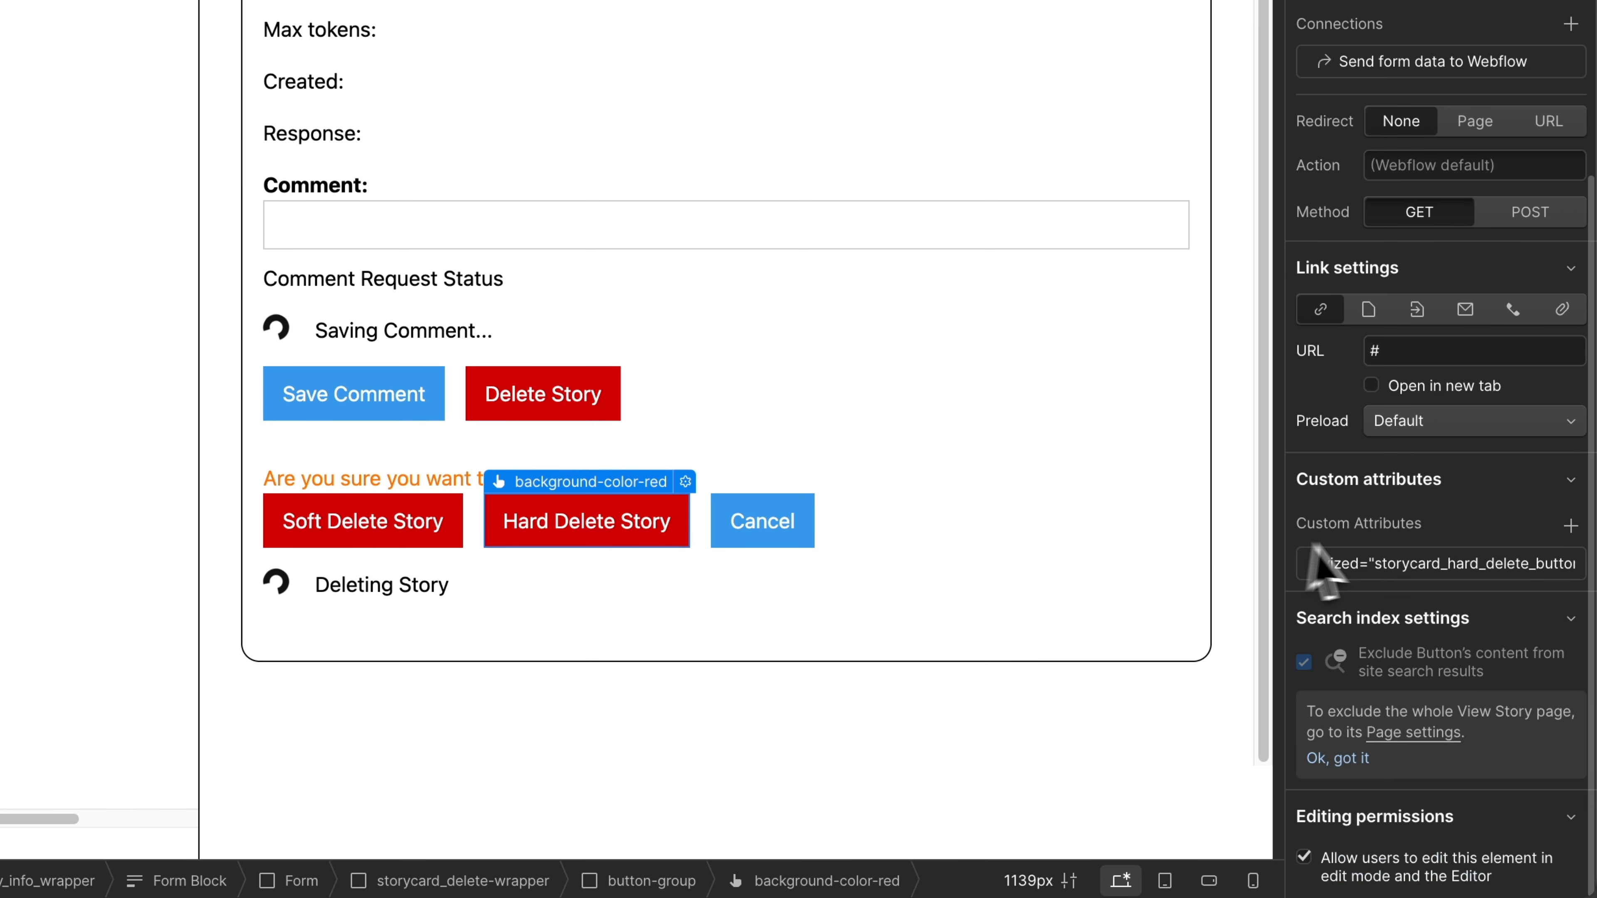
pyautogui.click(782, 528)
pyautogui.scroll(-5, 1543, 541)
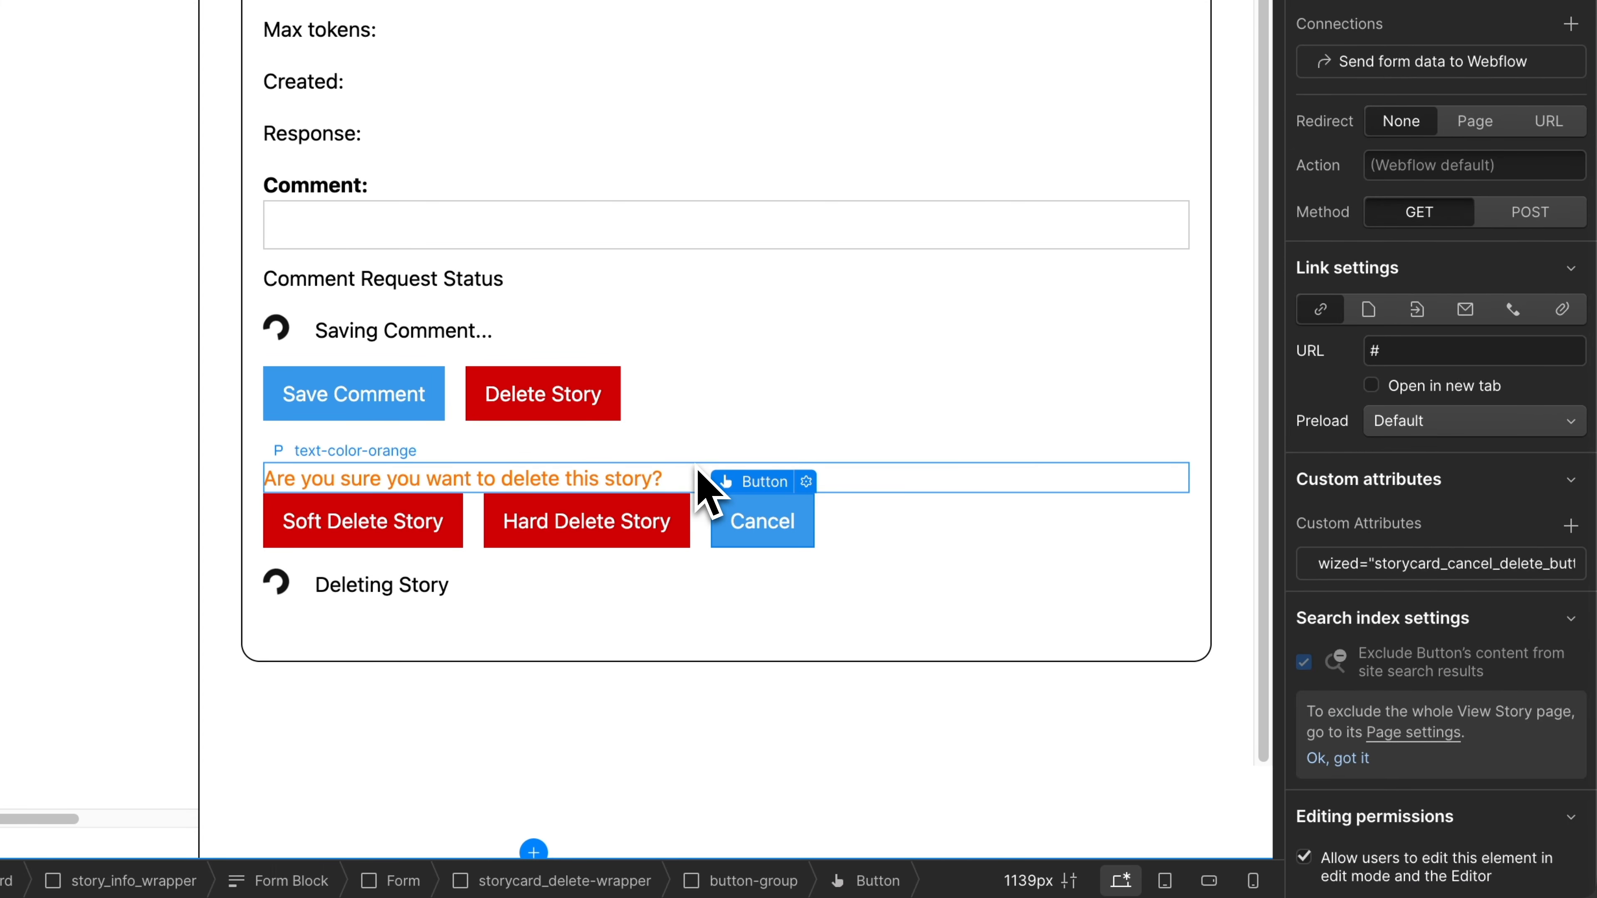
# Examine the custom attributes of the delete confirmation message paragraph and the Deleting Story spinner wrapper.
pyautogui.click(617, 481)
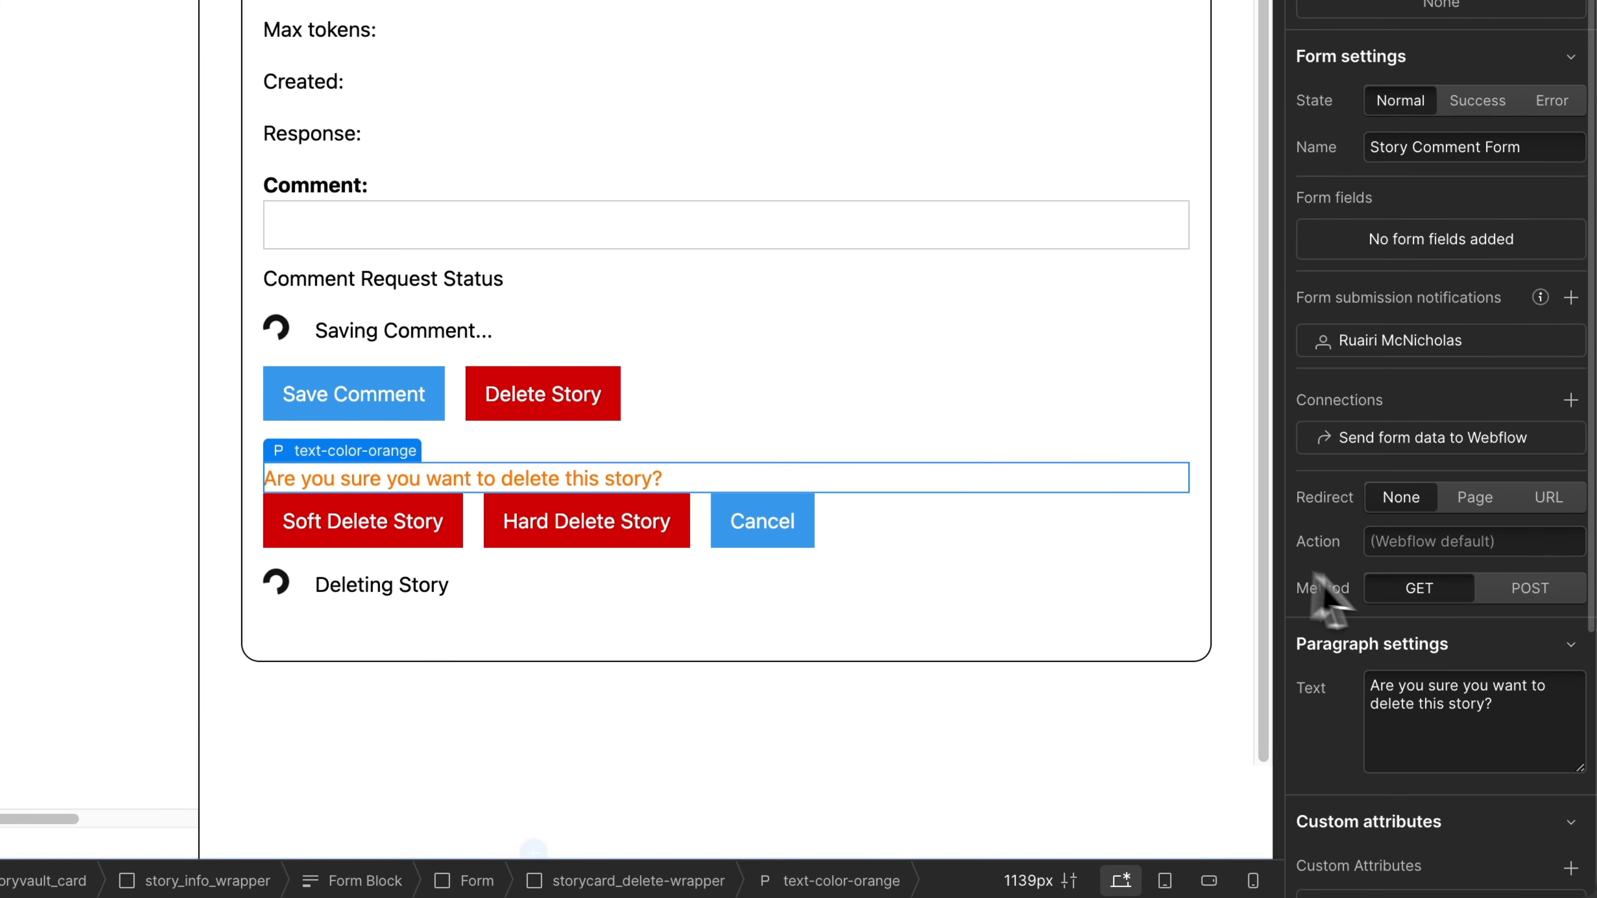
pyautogui.scroll(-5, 1328, 596)
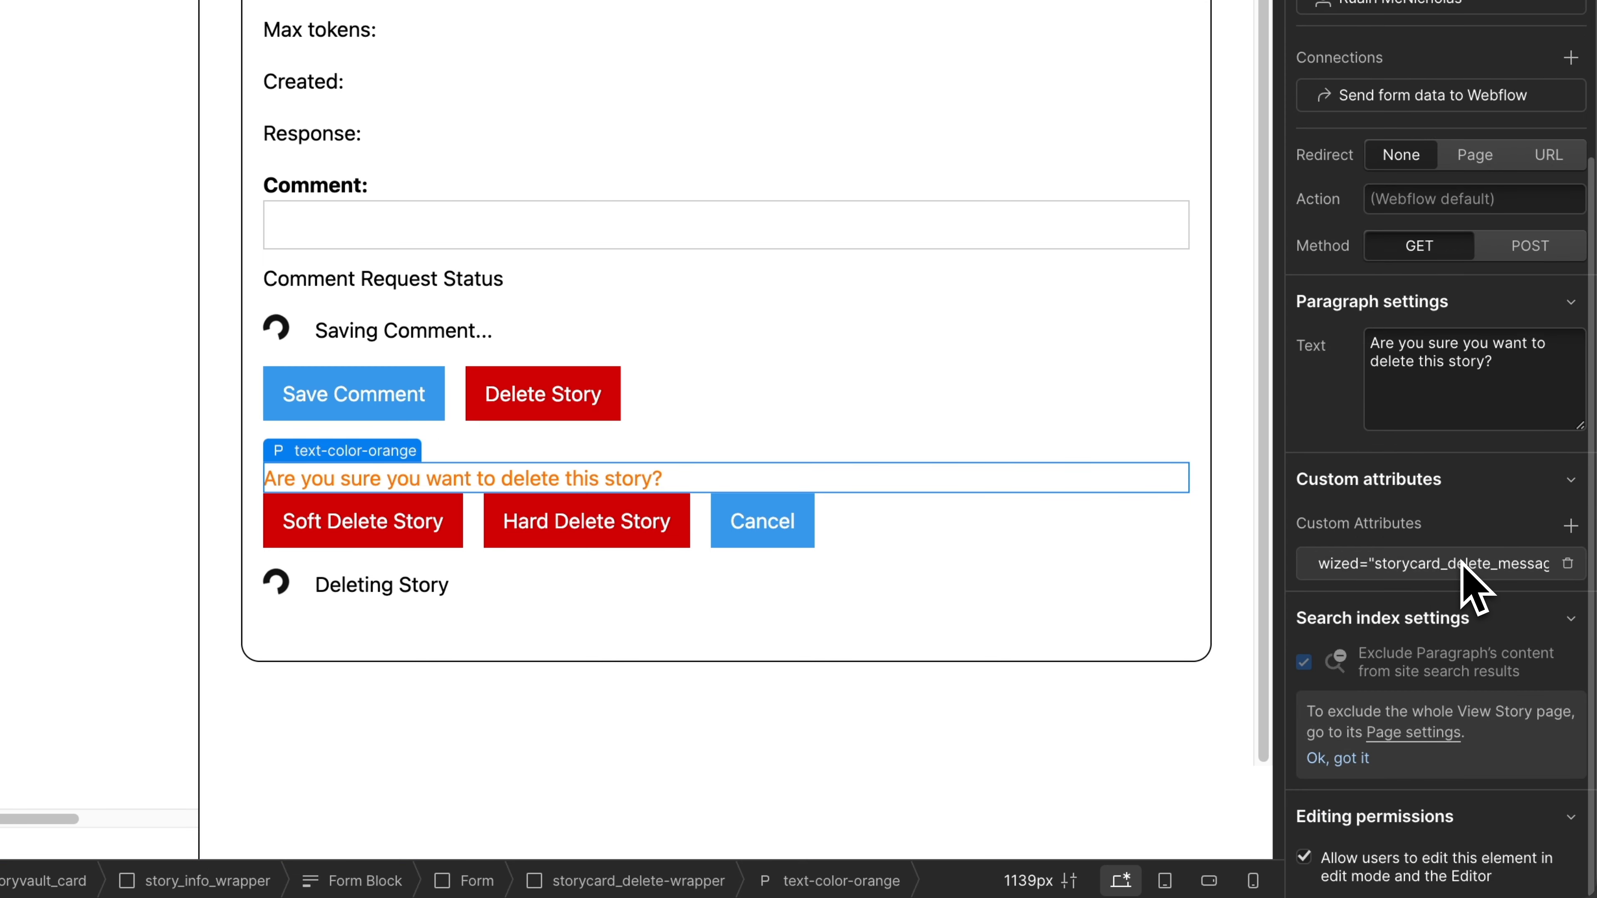
pyautogui.click(492, 606)
pyautogui.scroll(-5, 1355, 464)
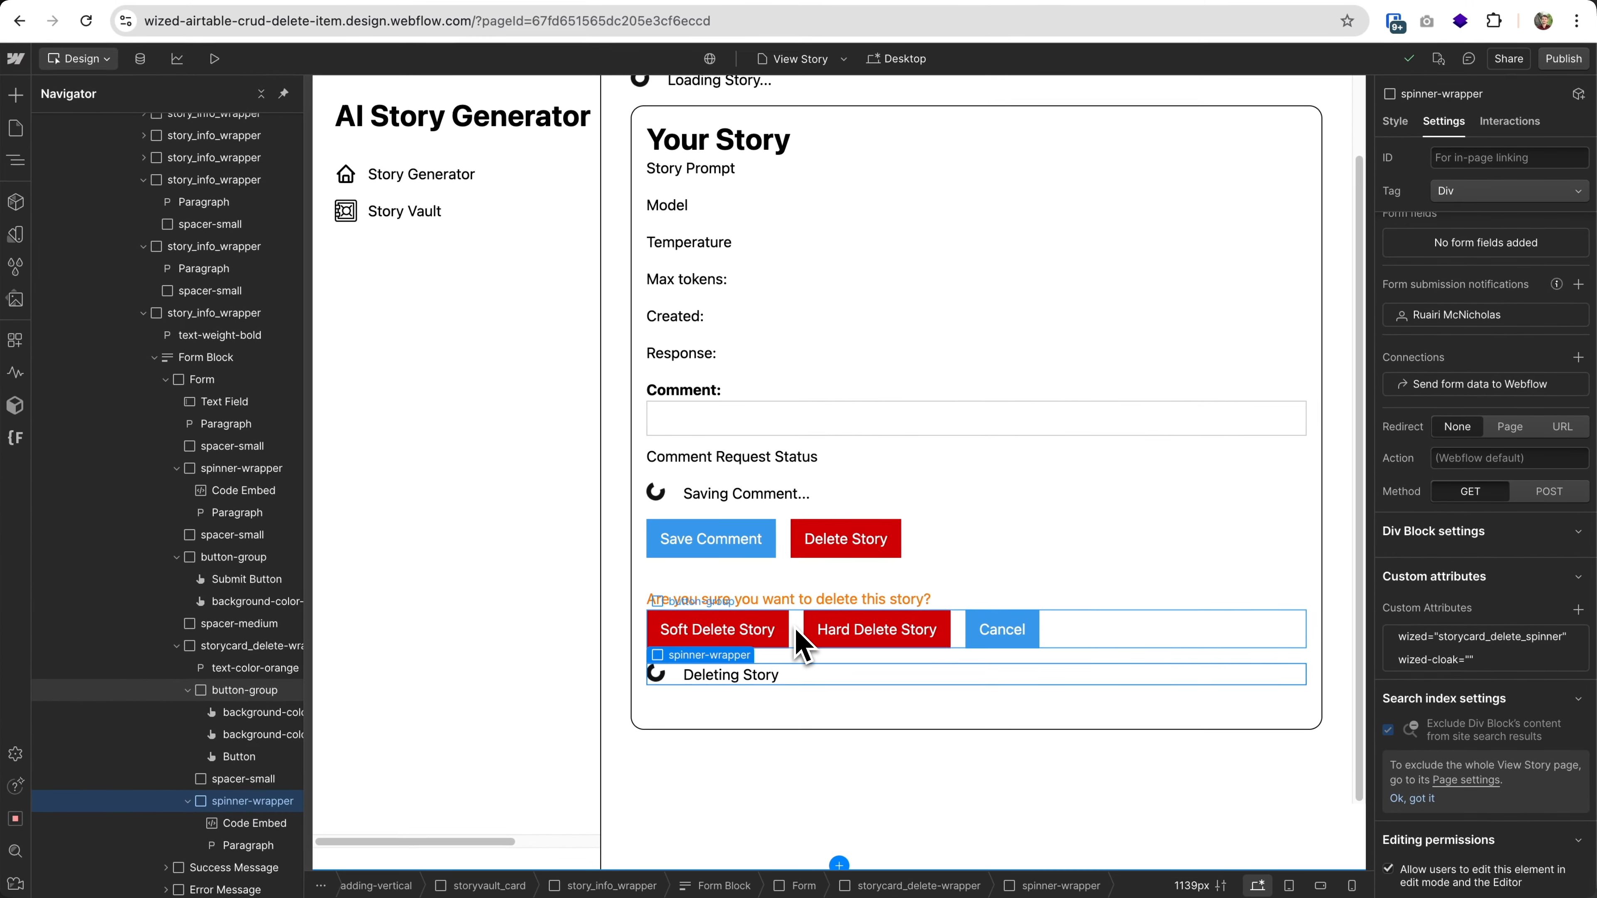
# Select the storycard_delete-wrapper block again and review its custom attributes.
pyautogui.click(796, 632)
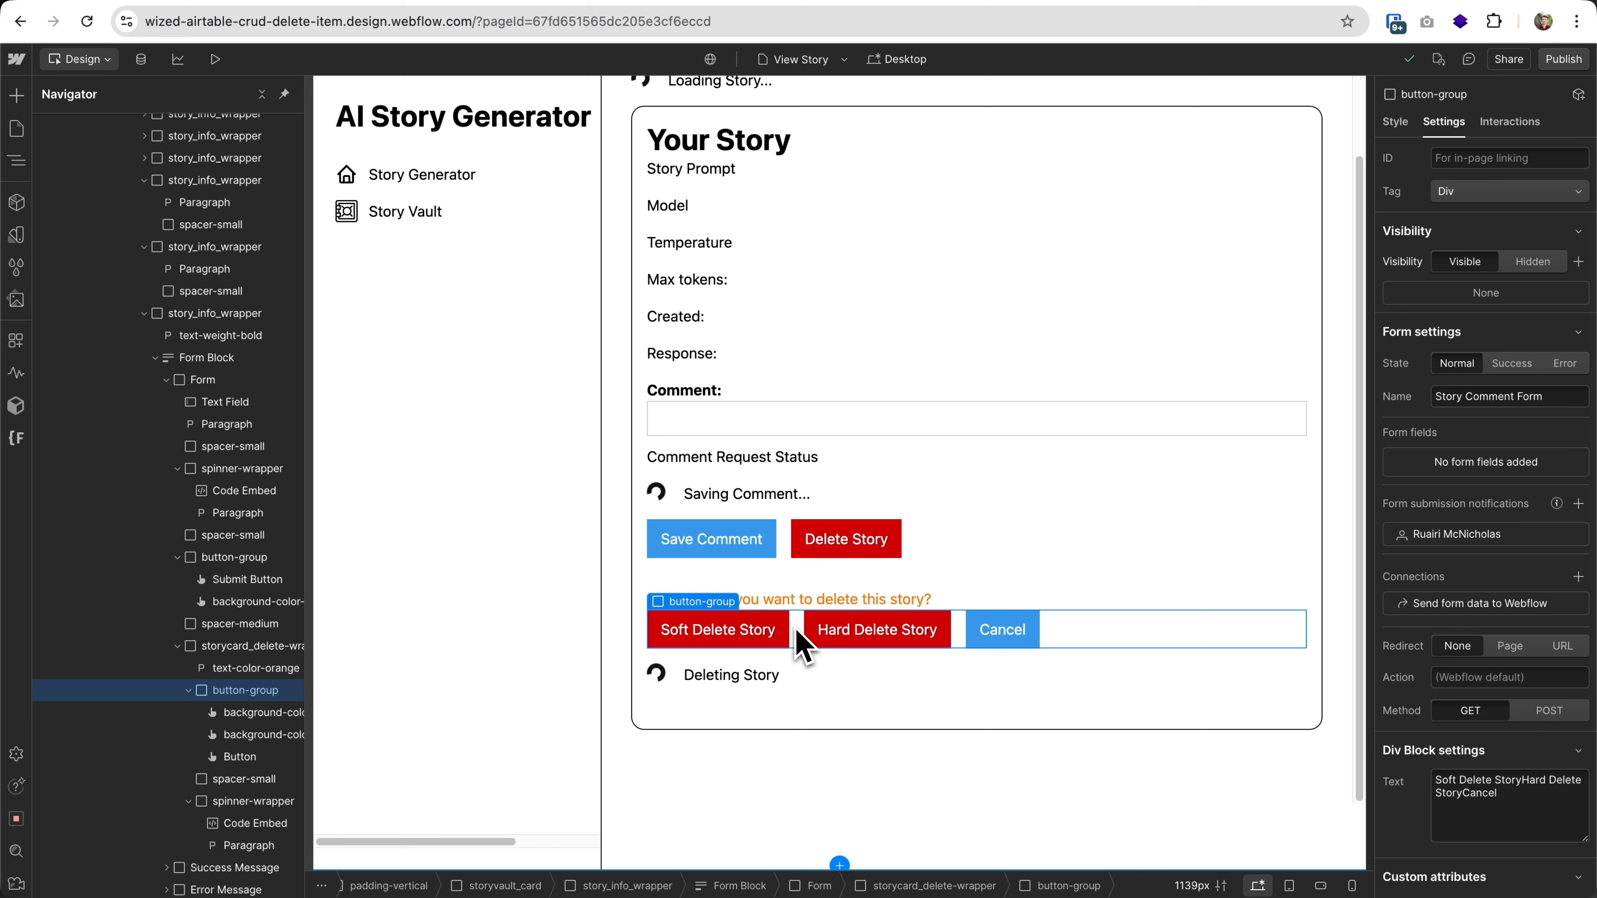
pyautogui.click(262, 646)
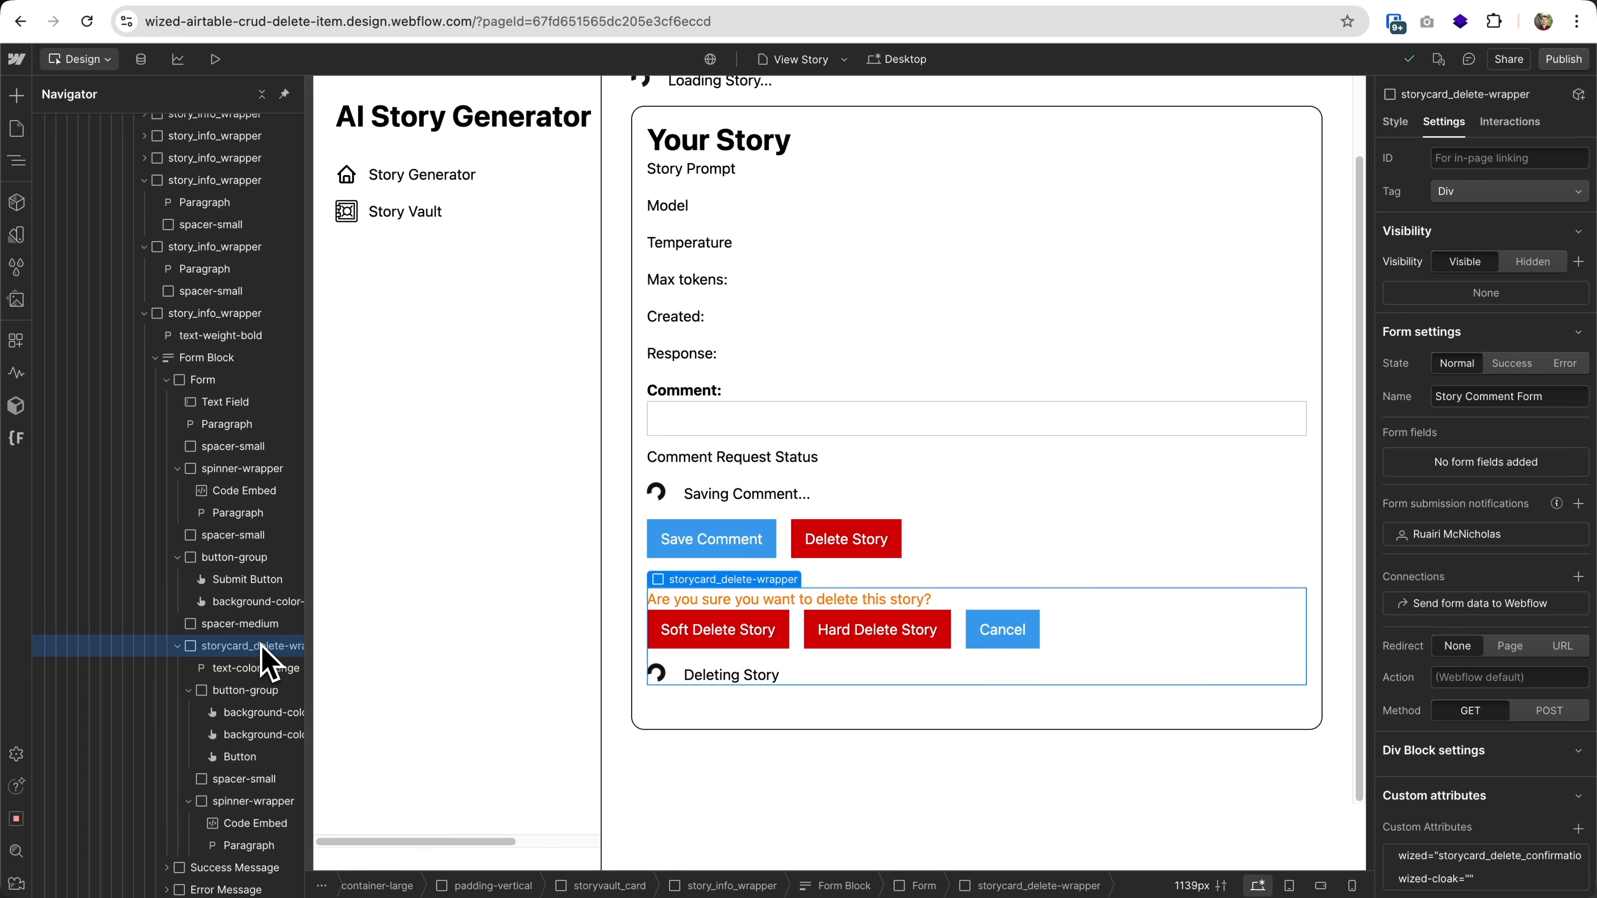
pyautogui.scroll(-3, 1522, 635)
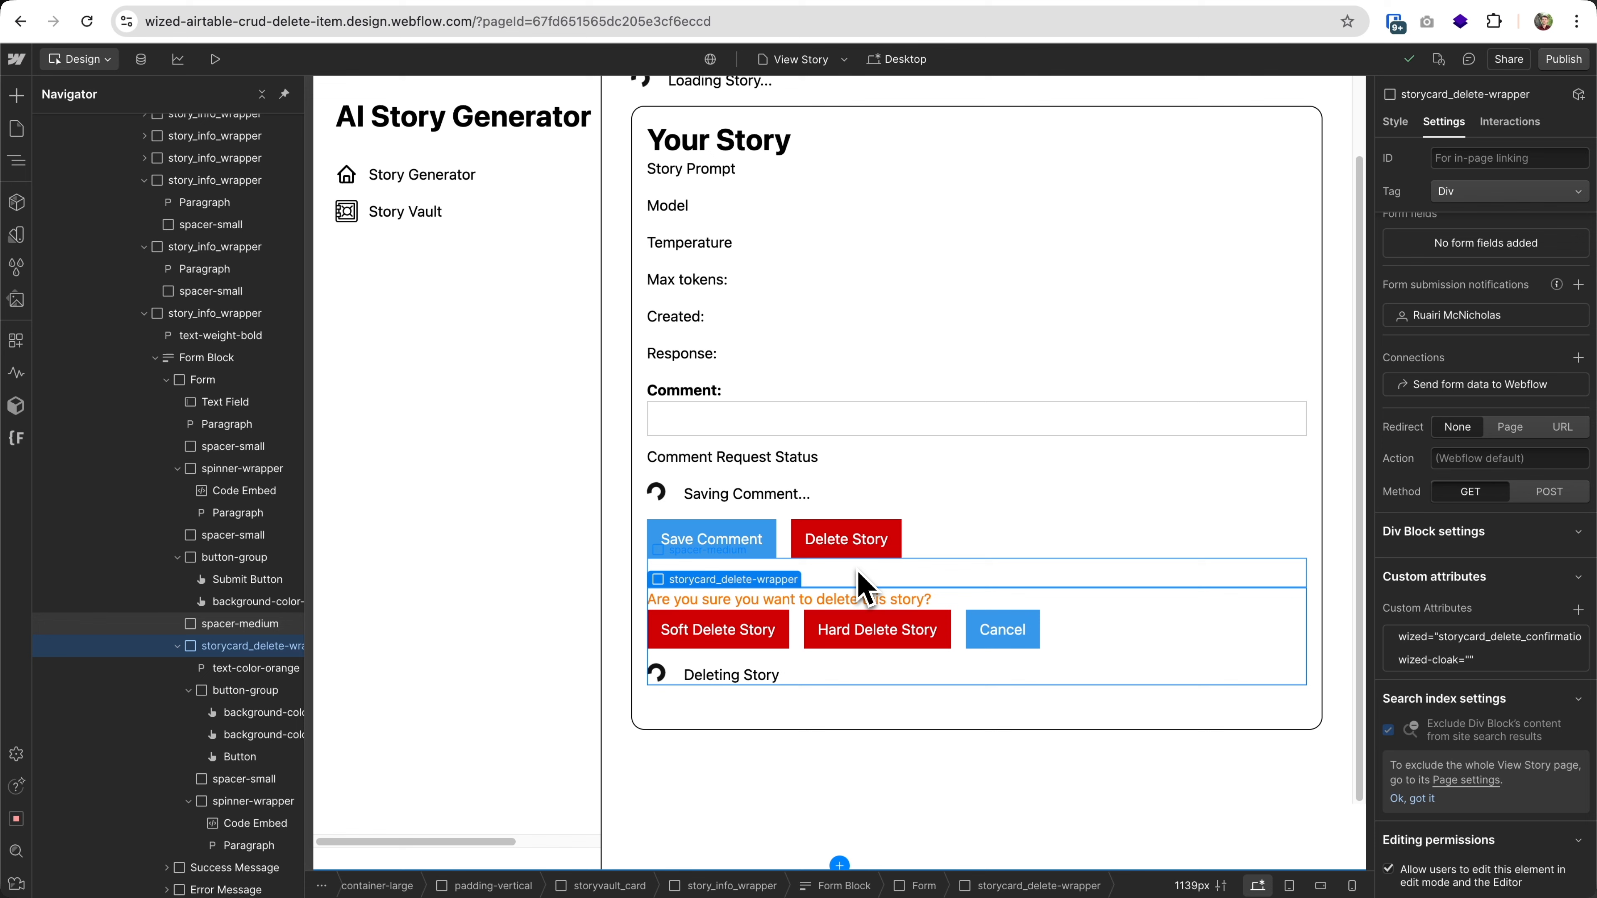
# Switch to the Wized configurator and open the "Create a Story with Groq AI" story from the Story Vault, showing its delete controls.
pyautogui.click(380, 1)
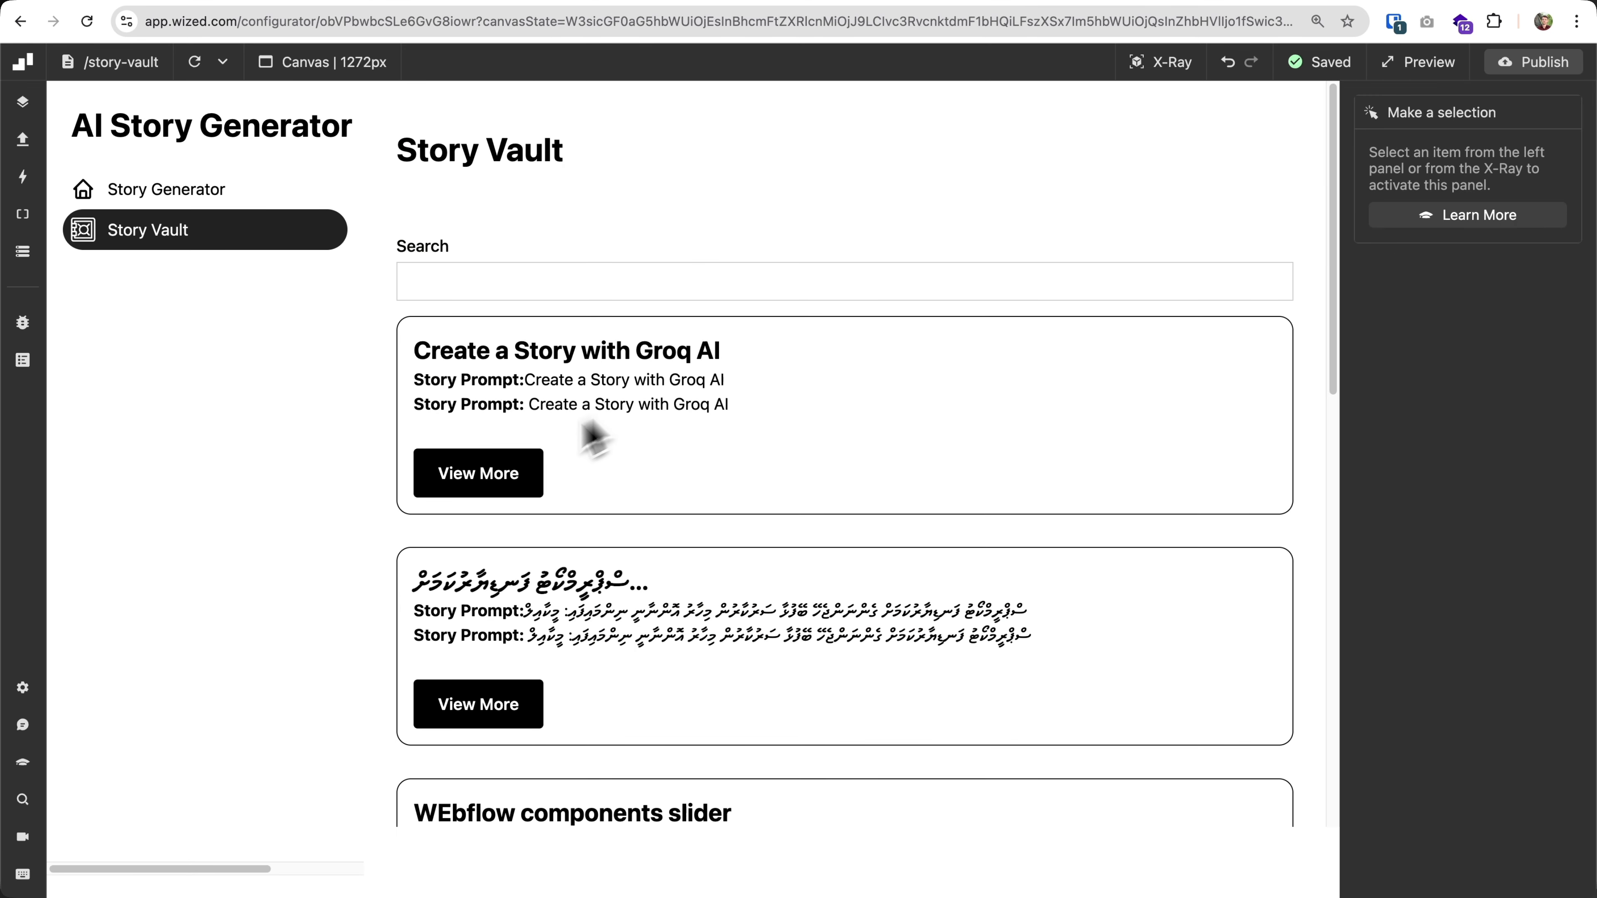
pyautogui.click(511, 477)
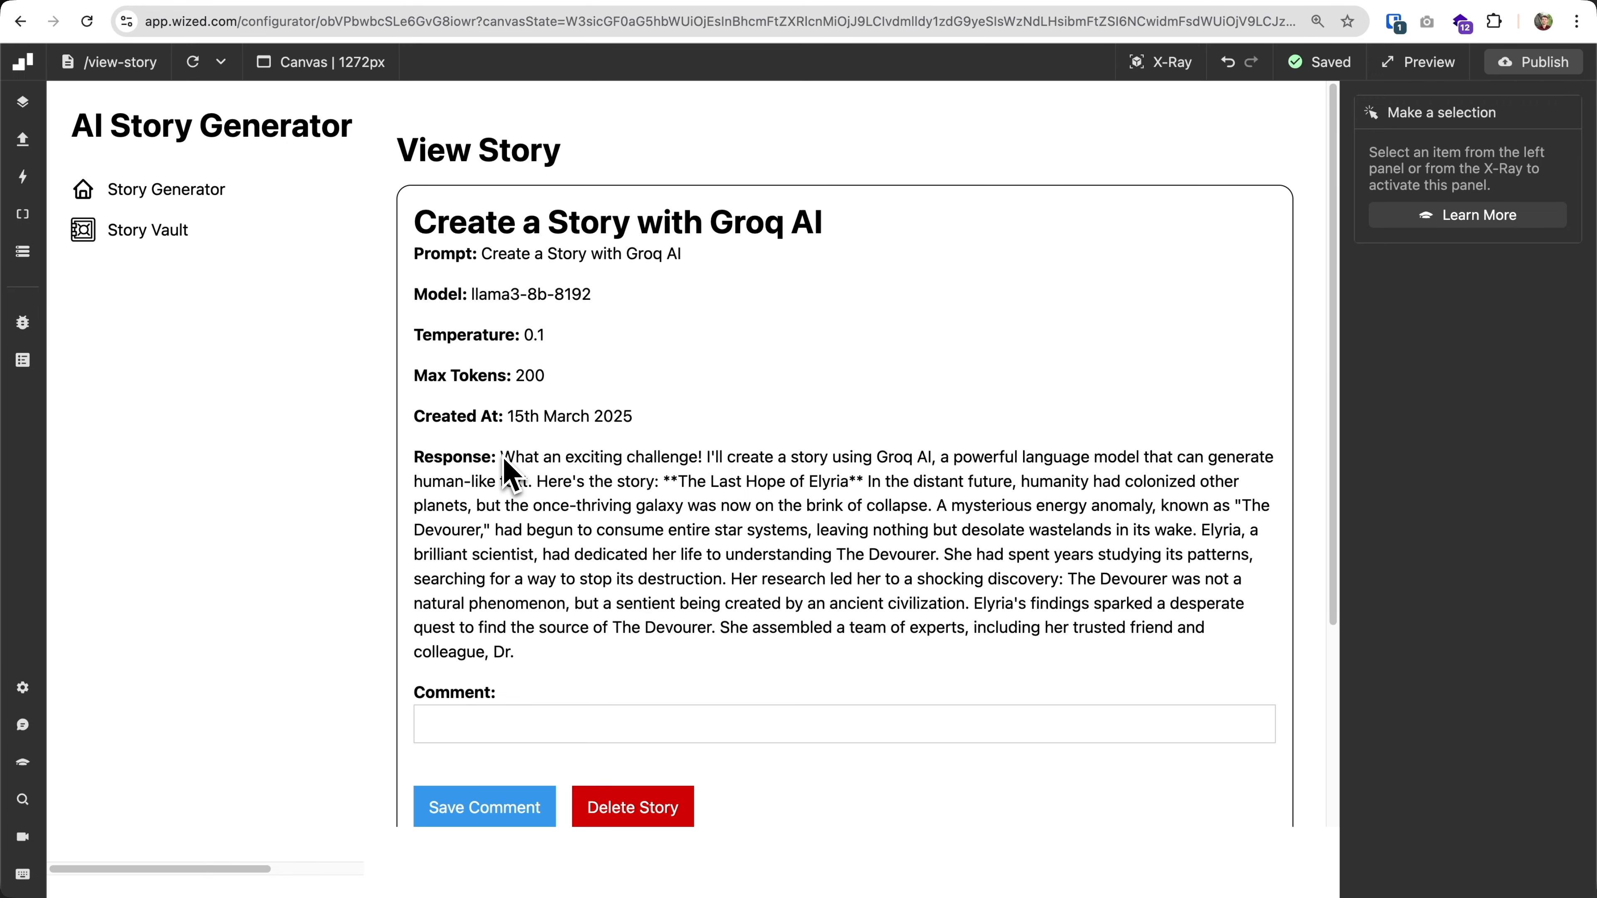
pyautogui.scroll(-3, 511, 472)
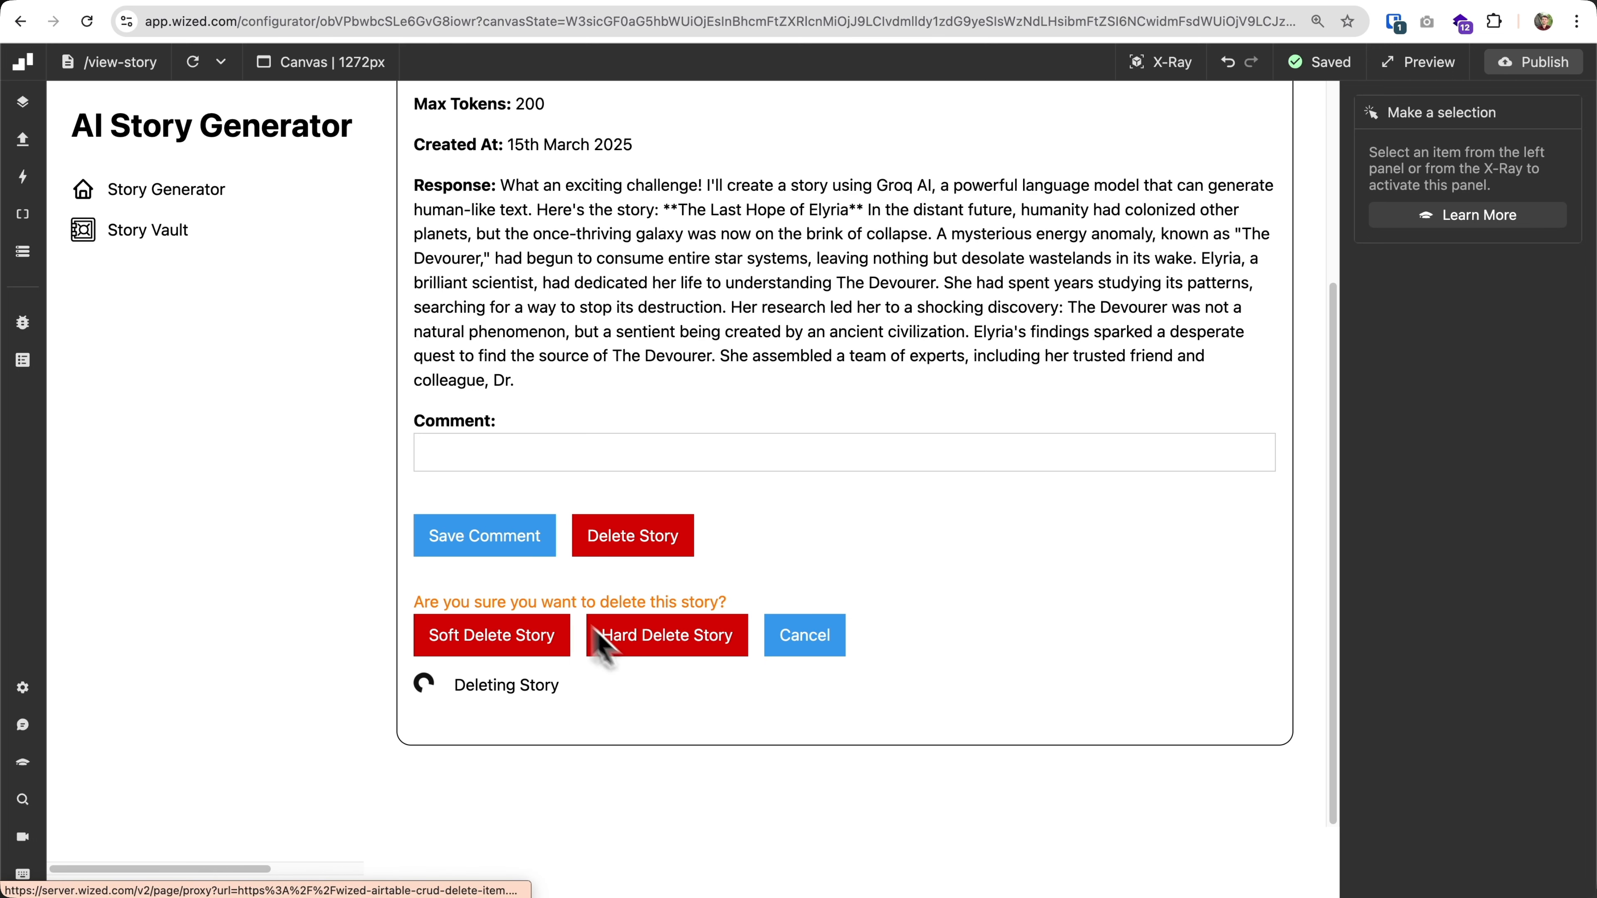
# Create a Data Store variable named user_deleting_story with the initial value "return false;".
pyautogui.click(24, 253)
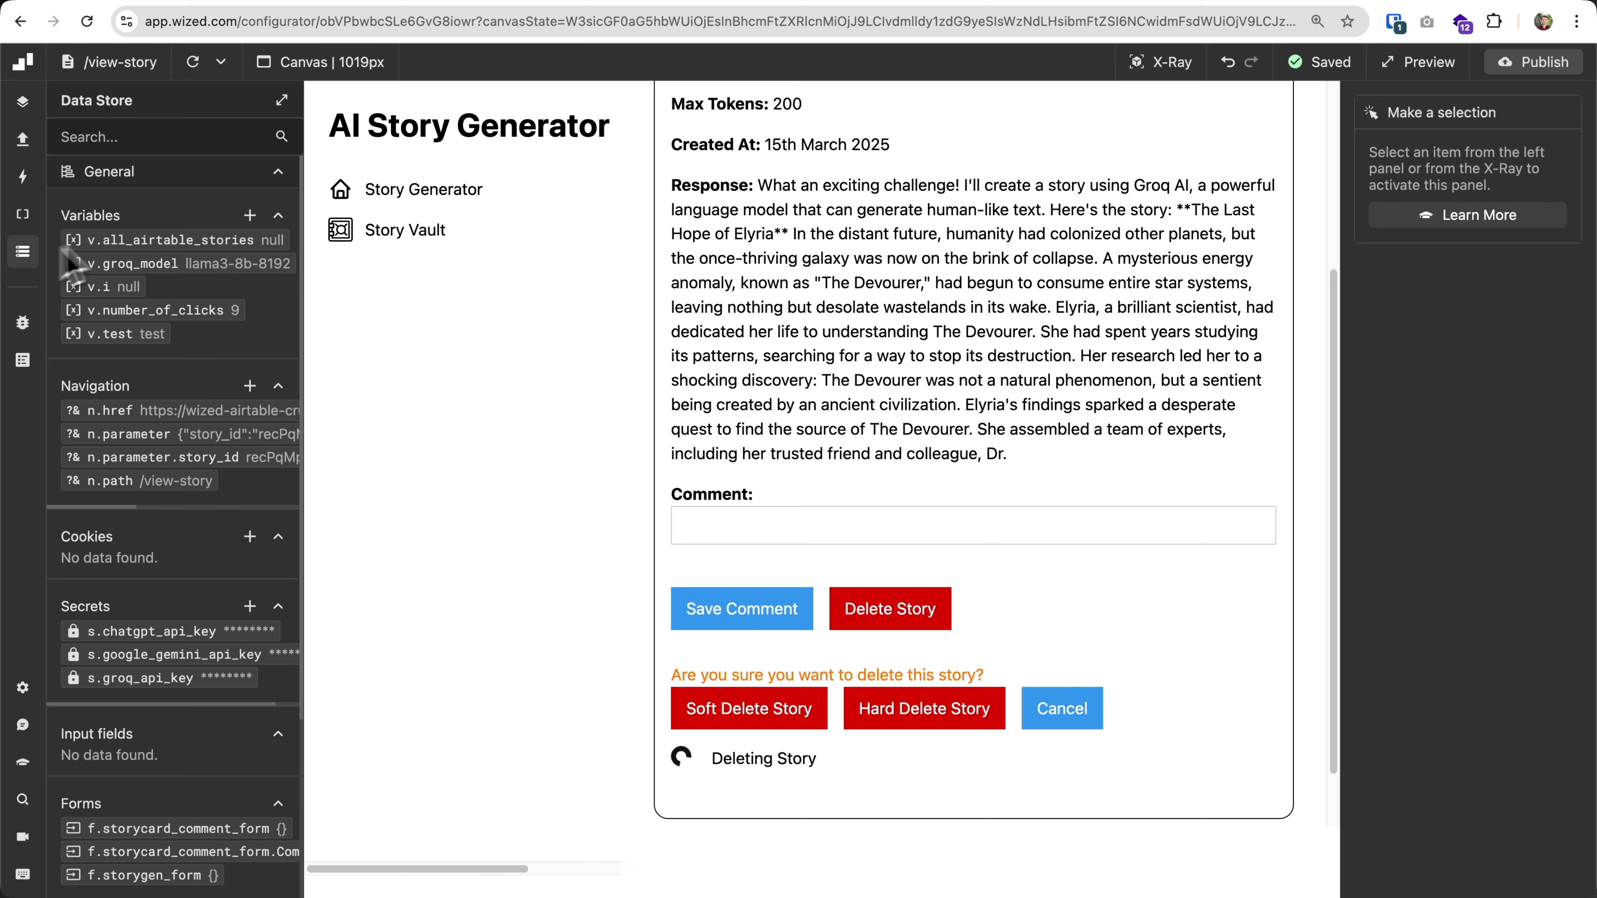
pyautogui.click(258, 215)
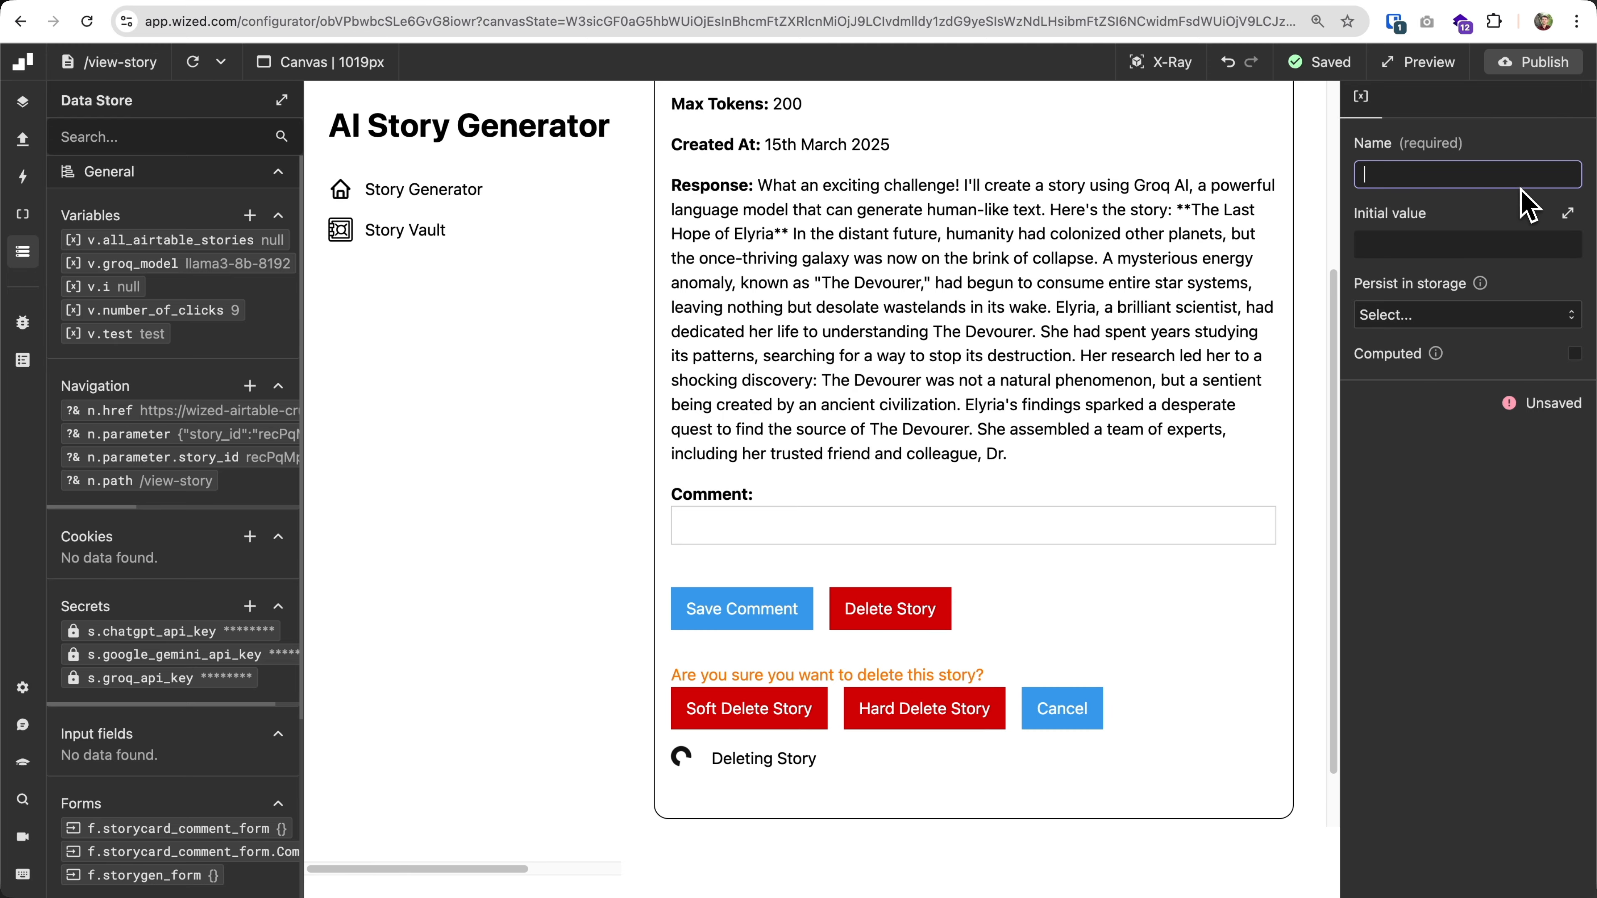
pyautogui.write('user_deleting_story')
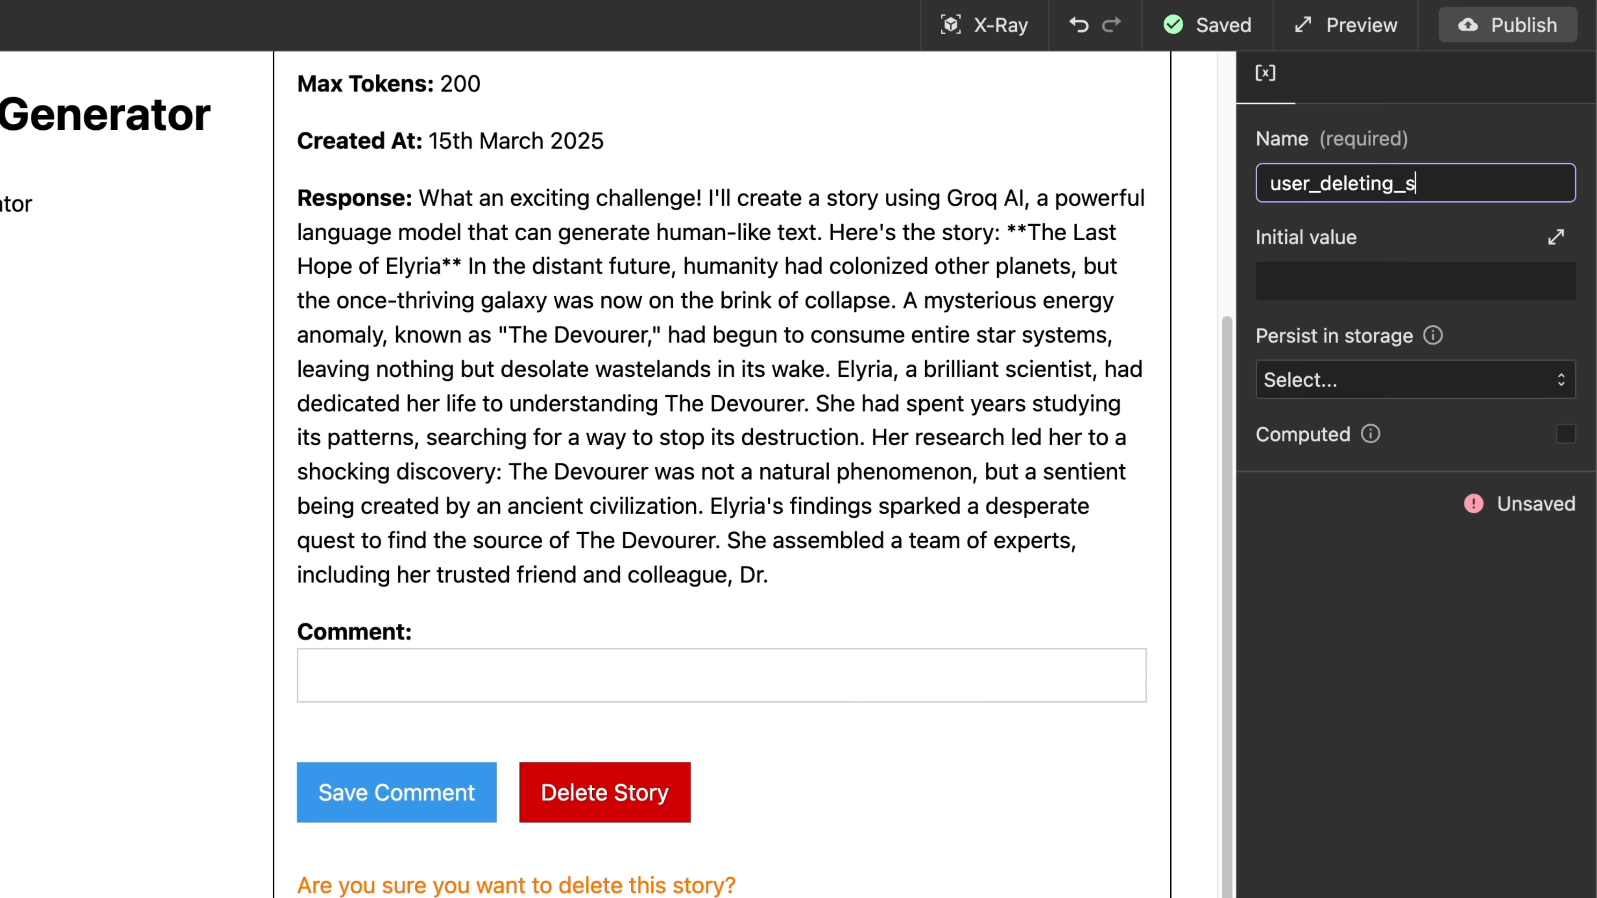
pyautogui.click(1446, 283)
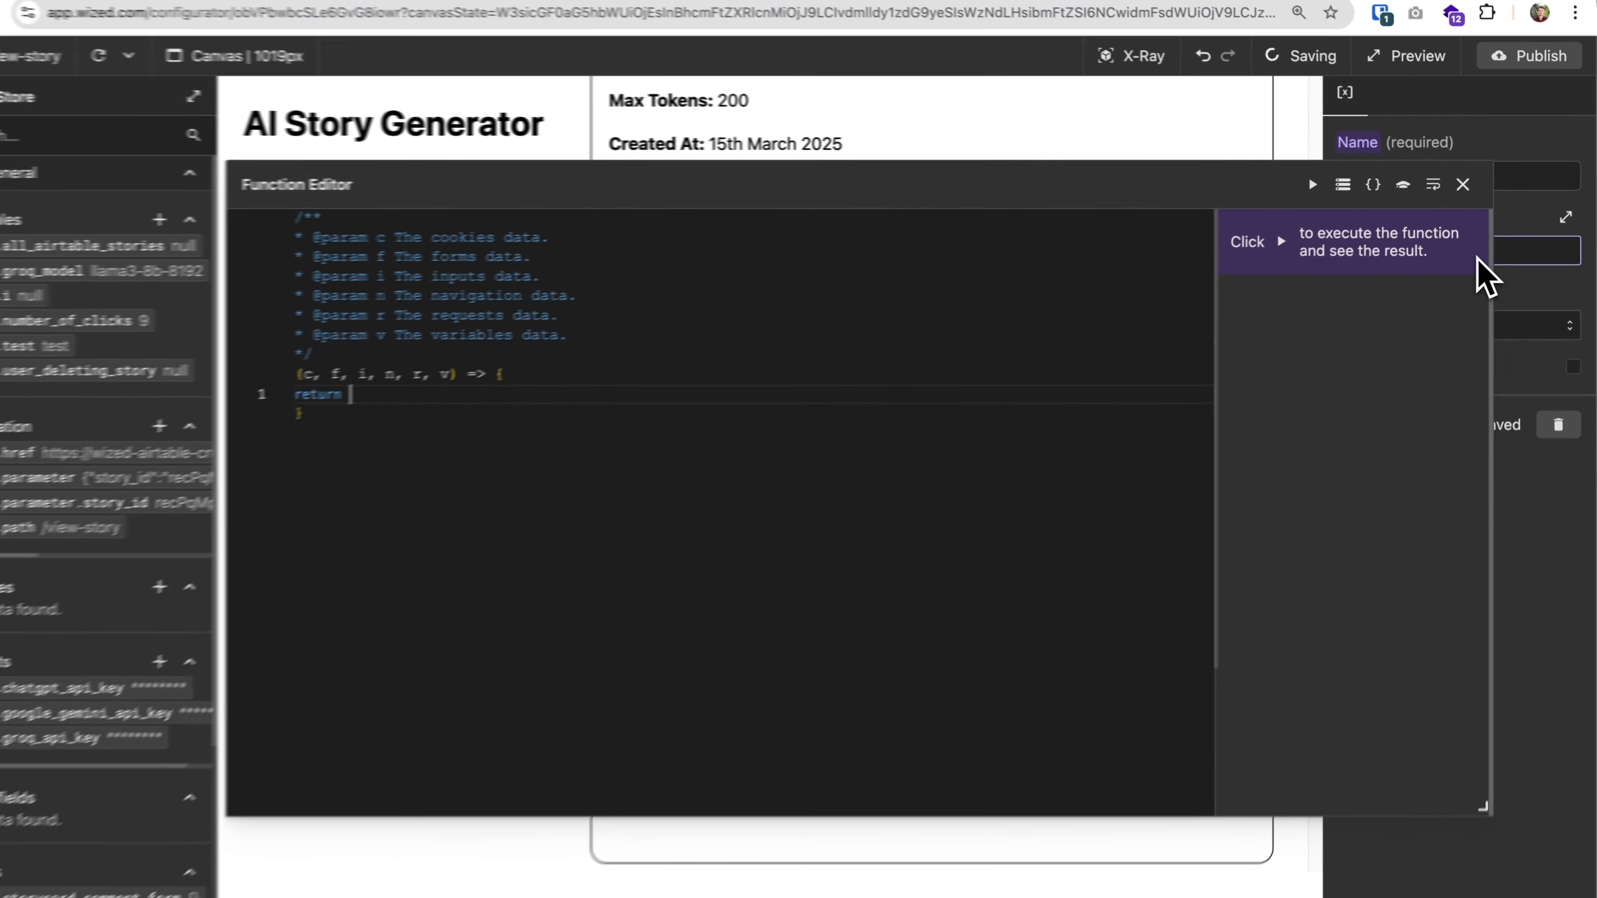
pyautogui.write('false;')
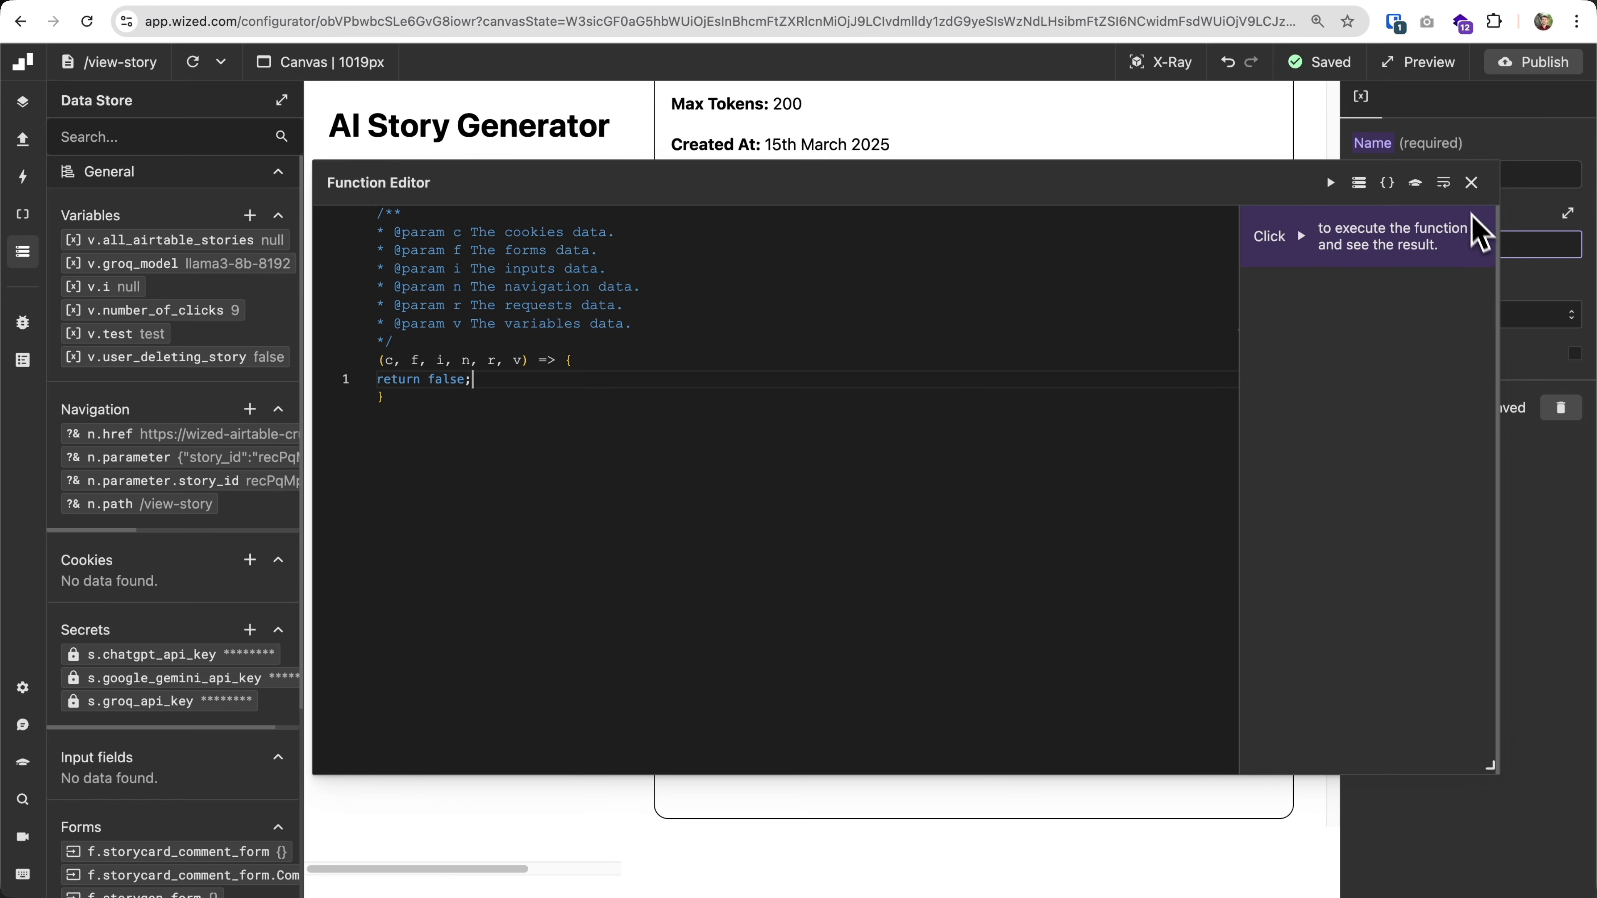
pyautogui.click(1472, 182)
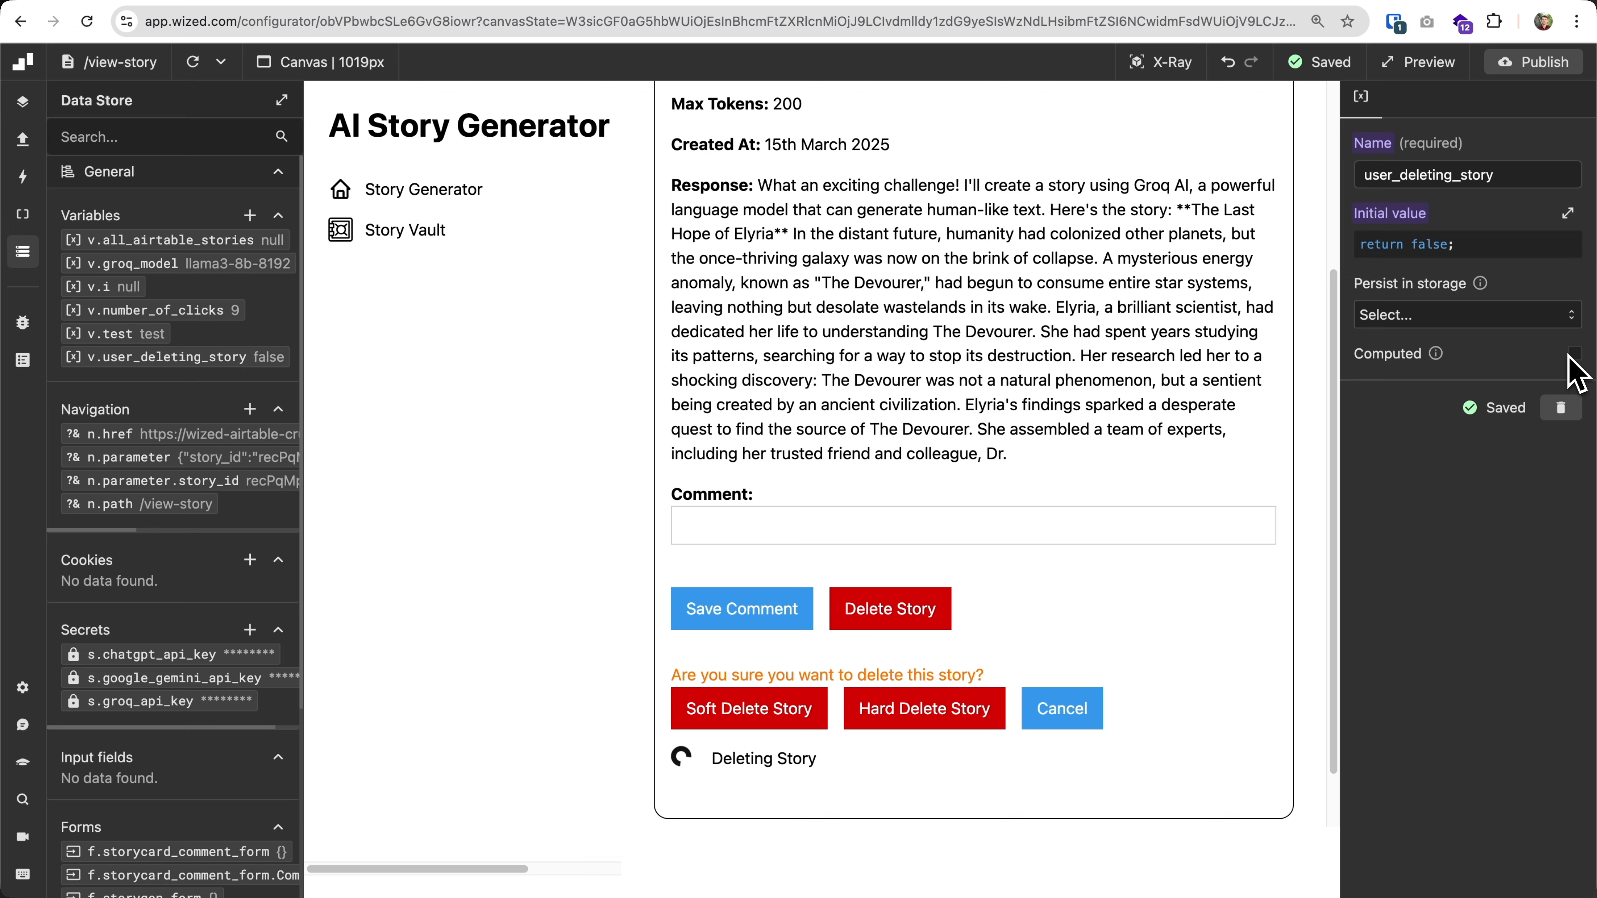
# Add a click event to the storycard_delete_button element using X-Ray.
pyautogui.click(1174, 62)
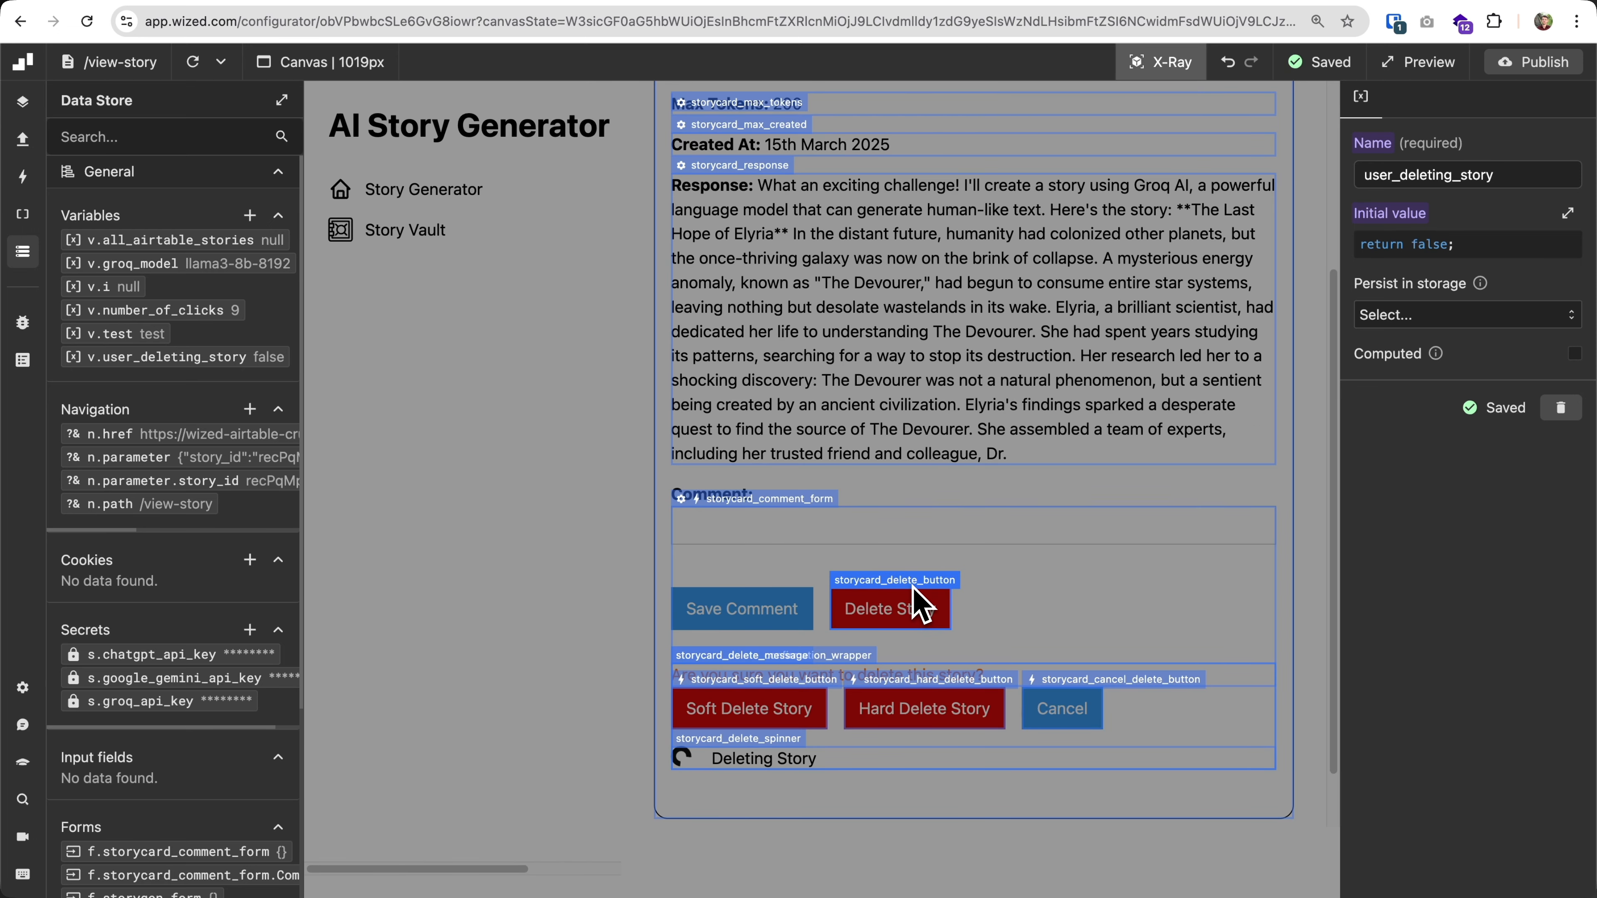
pyautogui.click(921, 604)
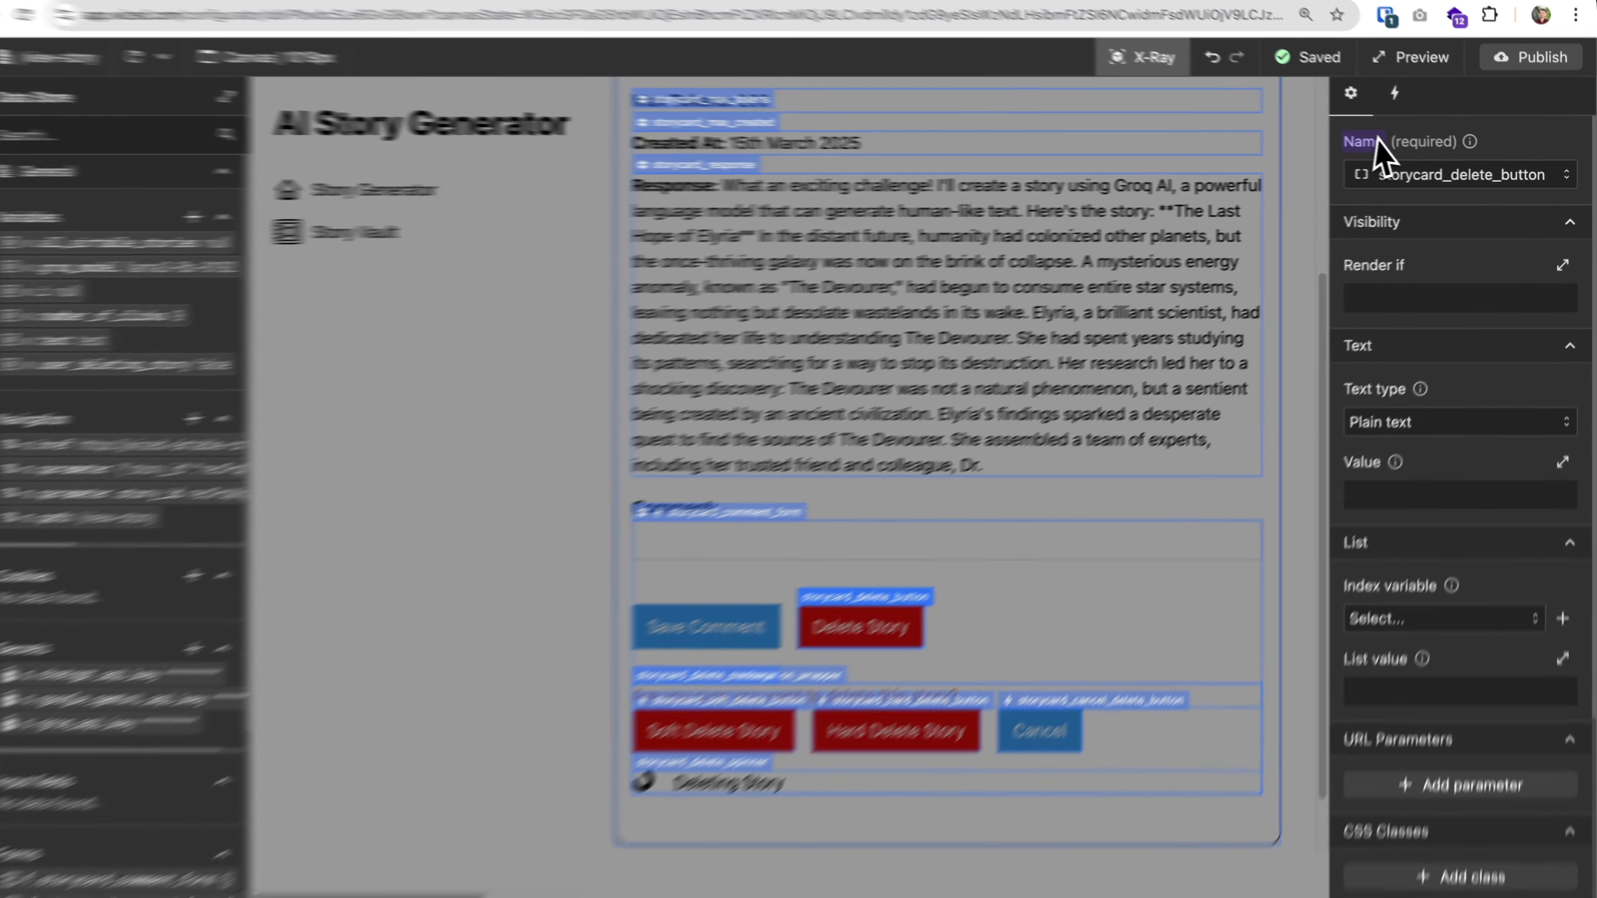
pyautogui.click(1403, 96)
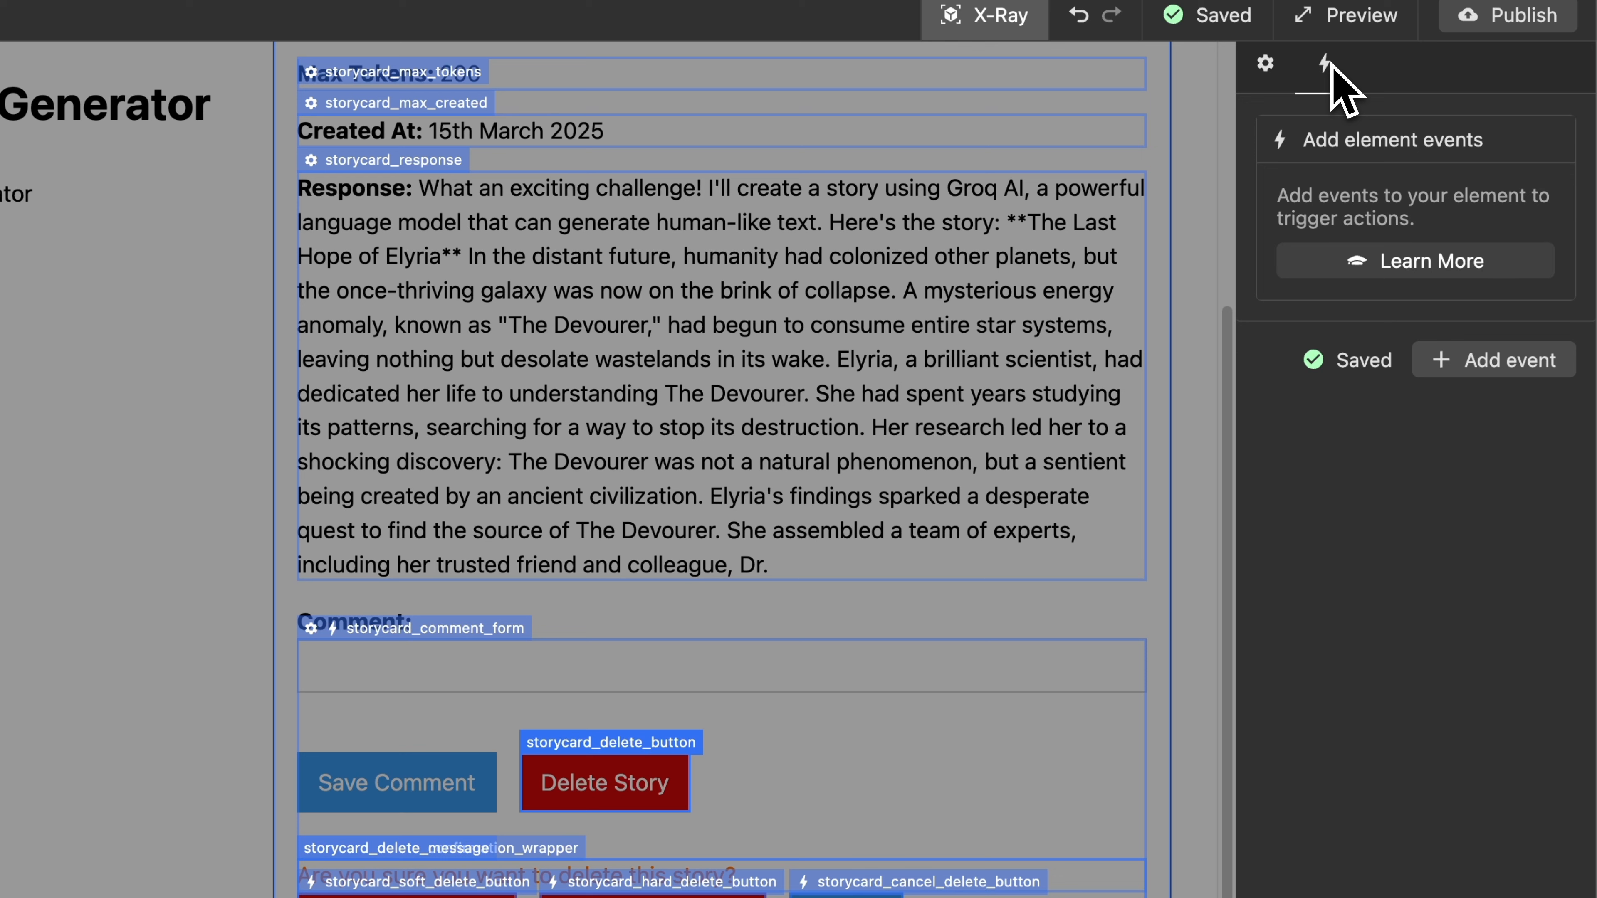
pyautogui.click(1518, 361)
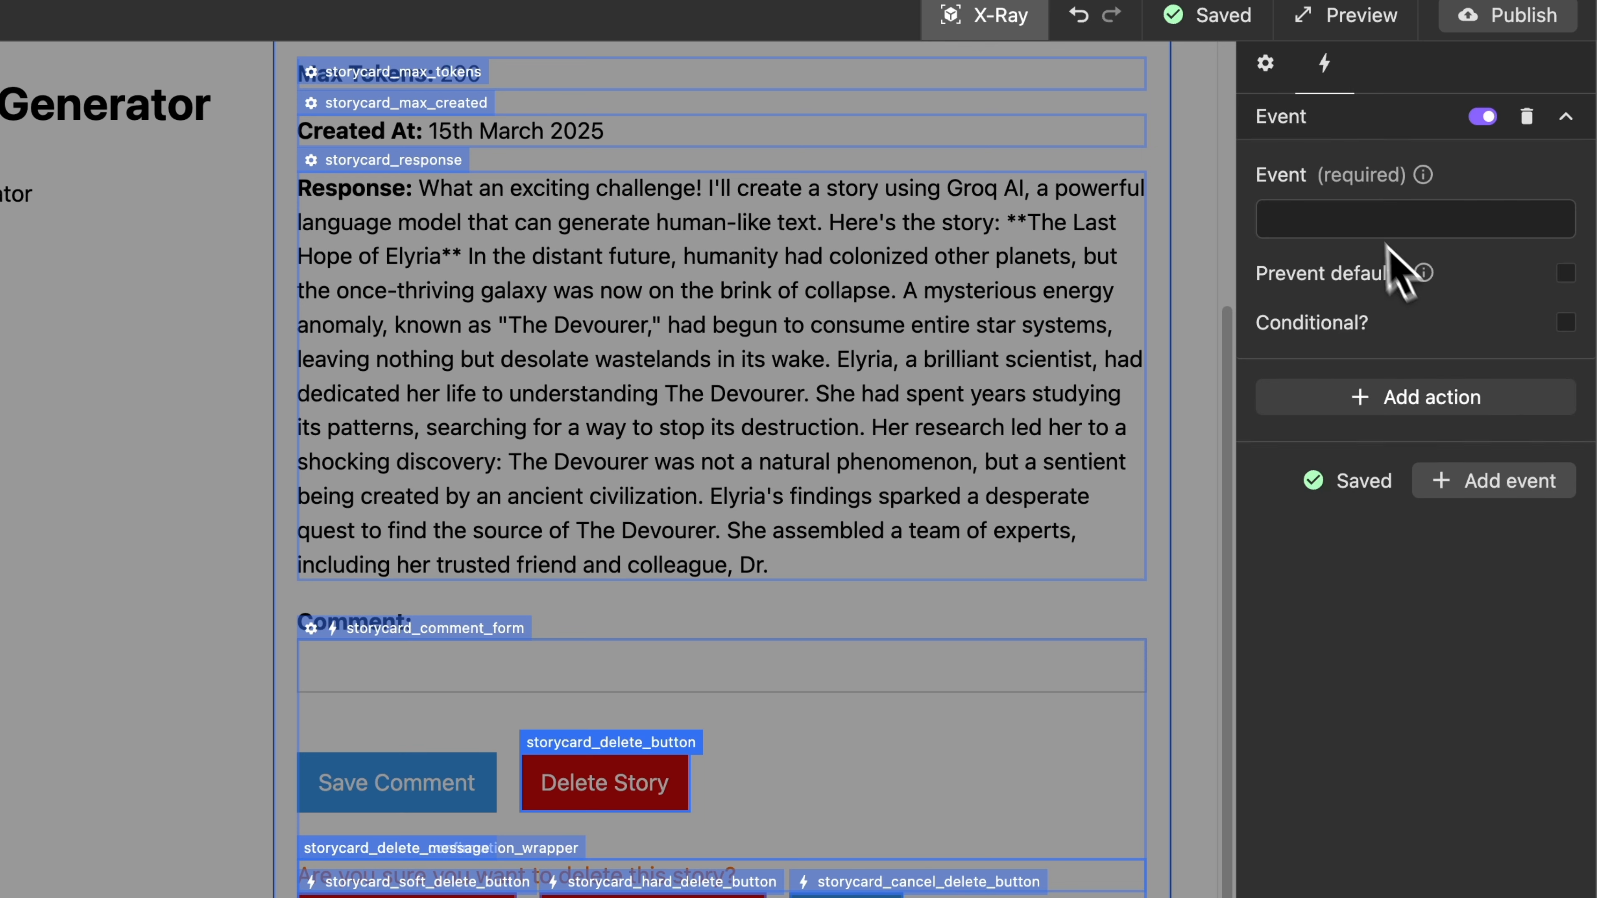
pyautogui.click(1364, 223)
pyautogui.write('cli')
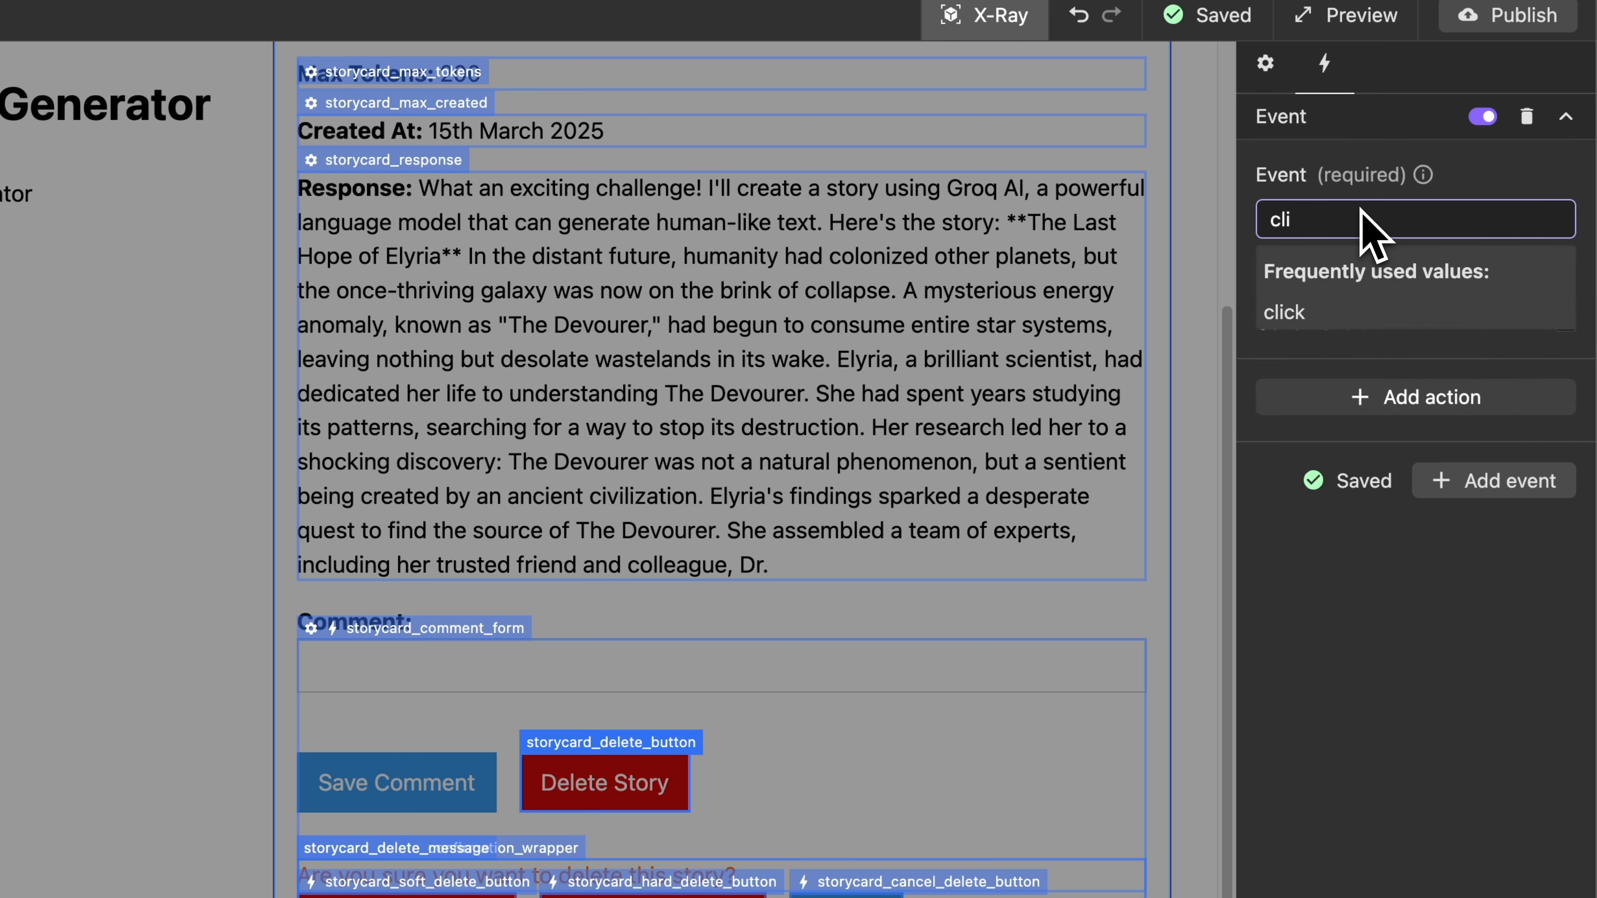
pyautogui.click(1360, 228)
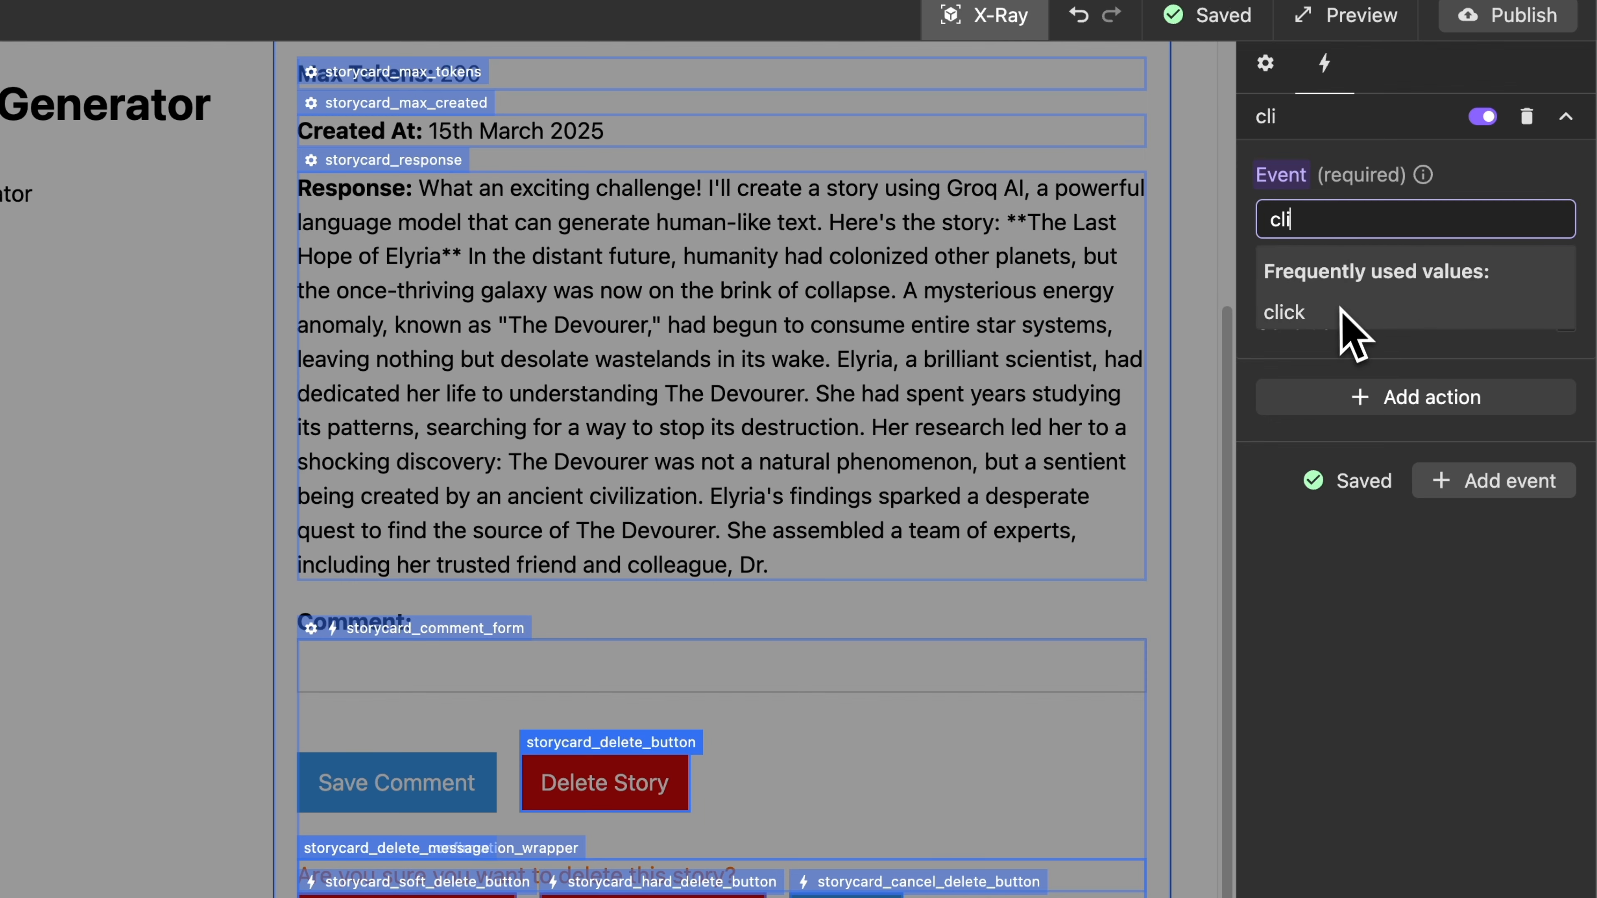
pyautogui.click(1346, 313)
# Add a Set variable action to the delete button's click event that sets v.user_deleting_story to "return true;", and deselect the element.
pyautogui.click(1495, 401)
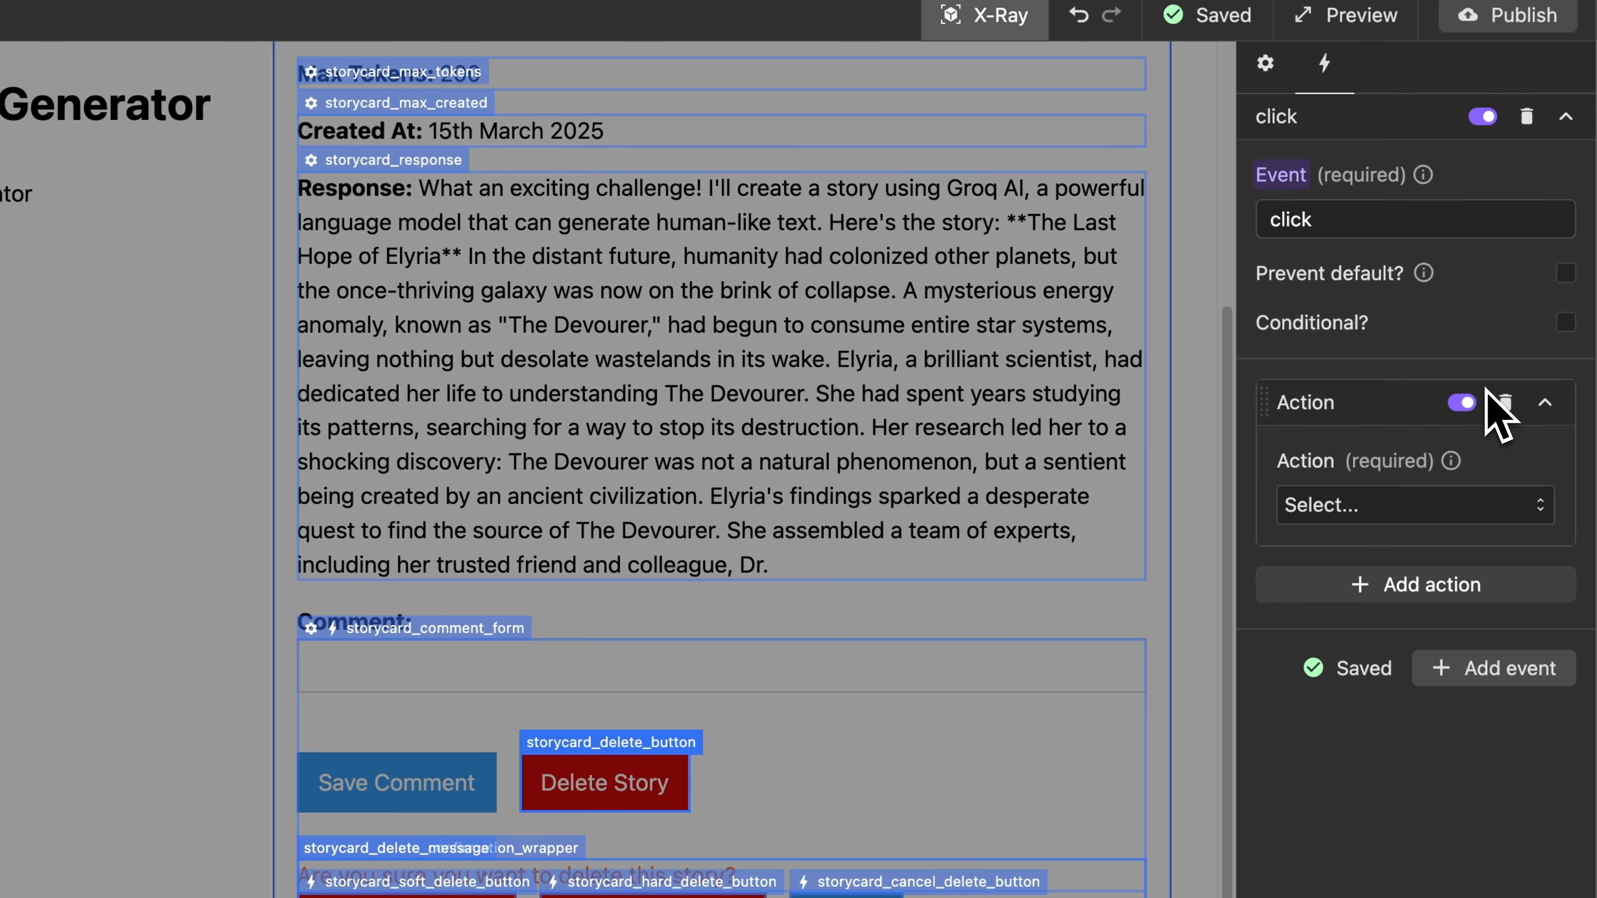
pyautogui.click(1427, 522)
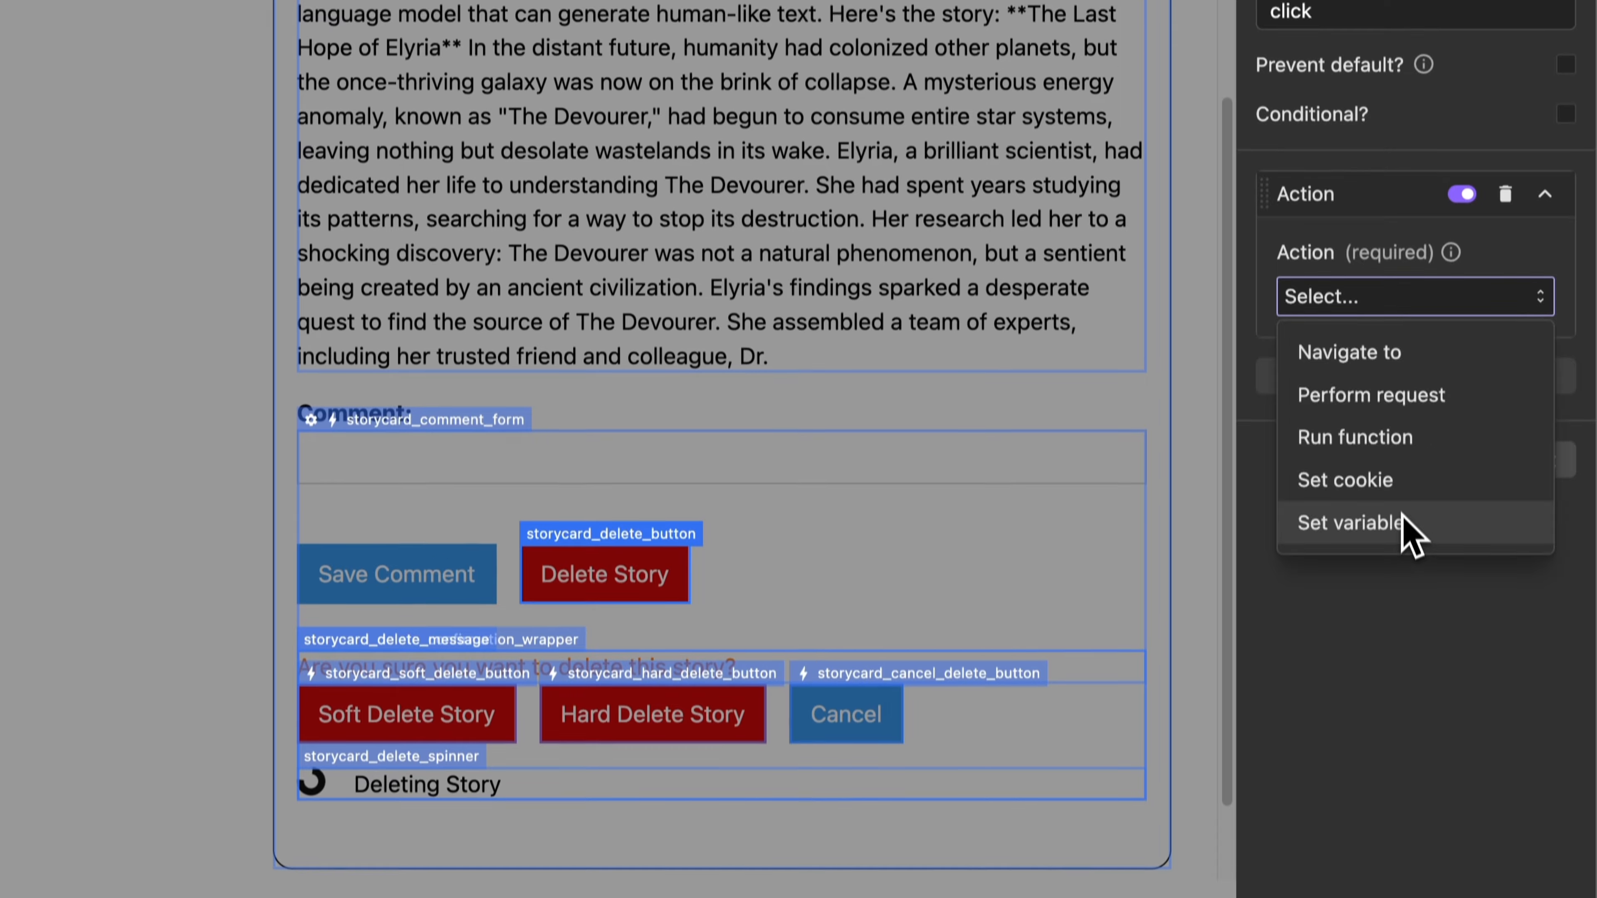
pyautogui.click(1403, 519)
pyautogui.click(1392, 395)
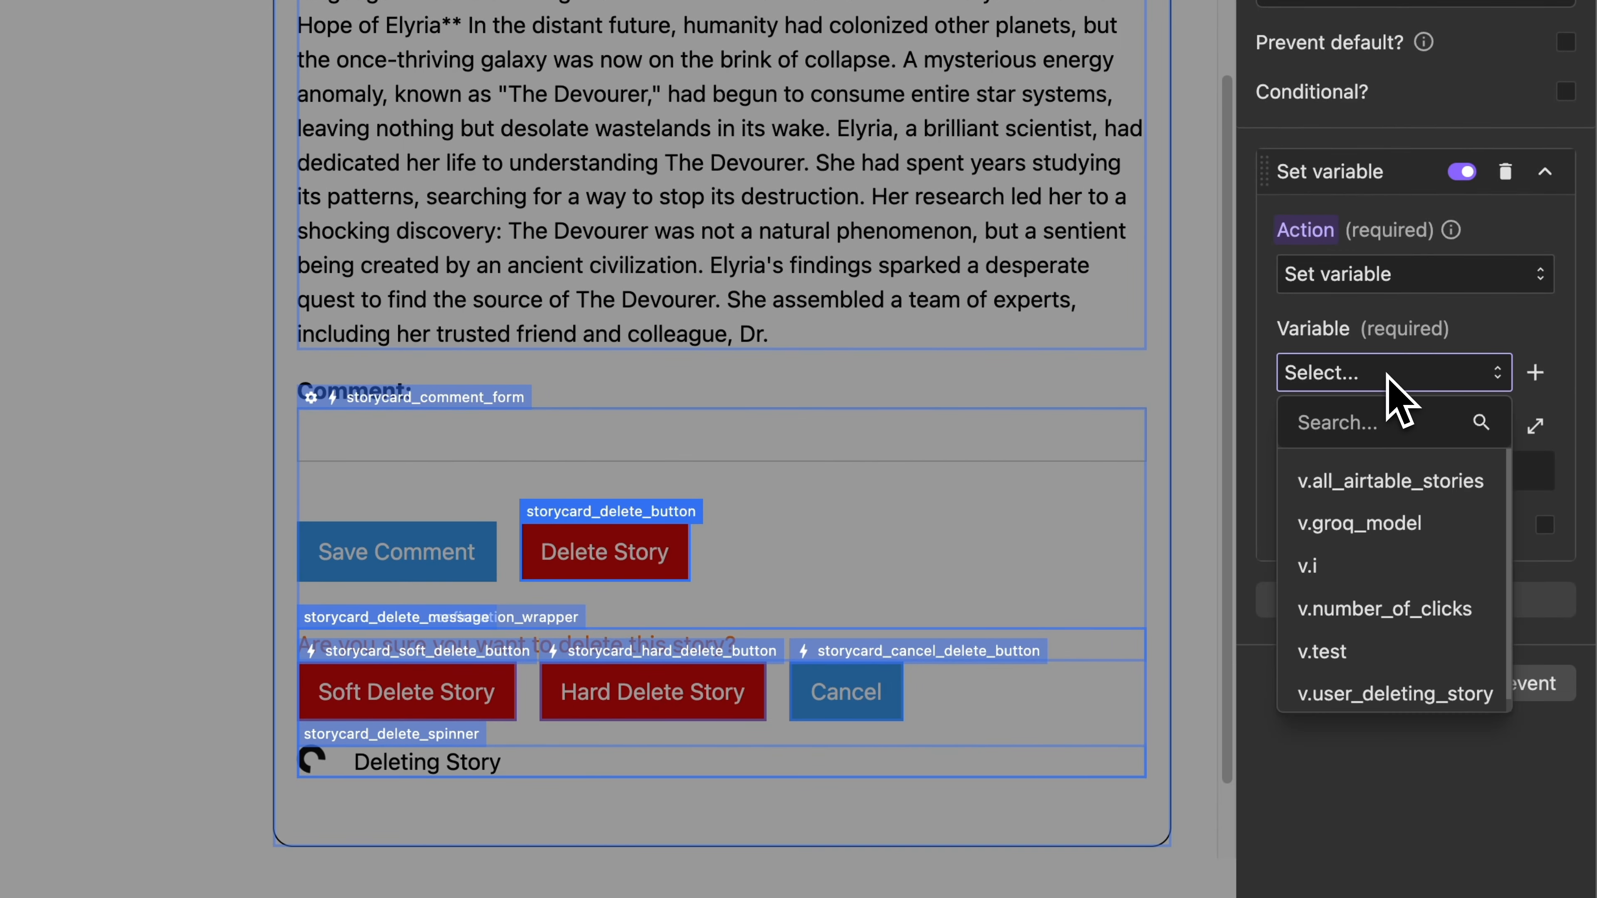
pyautogui.click(1414, 687)
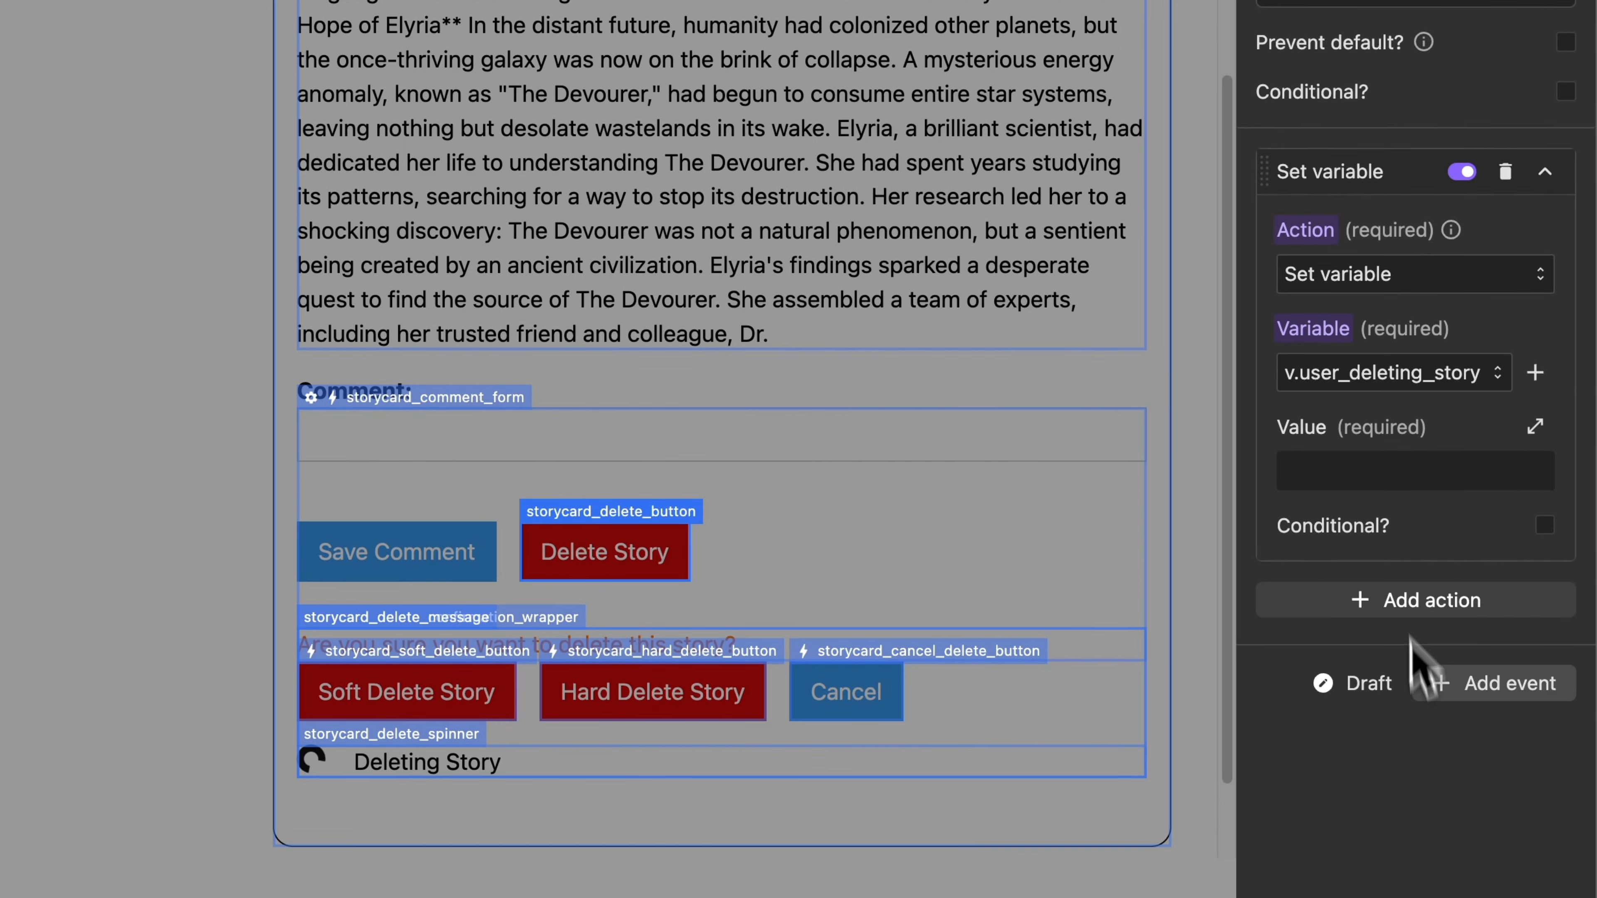
pyautogui.click(1385, 483)
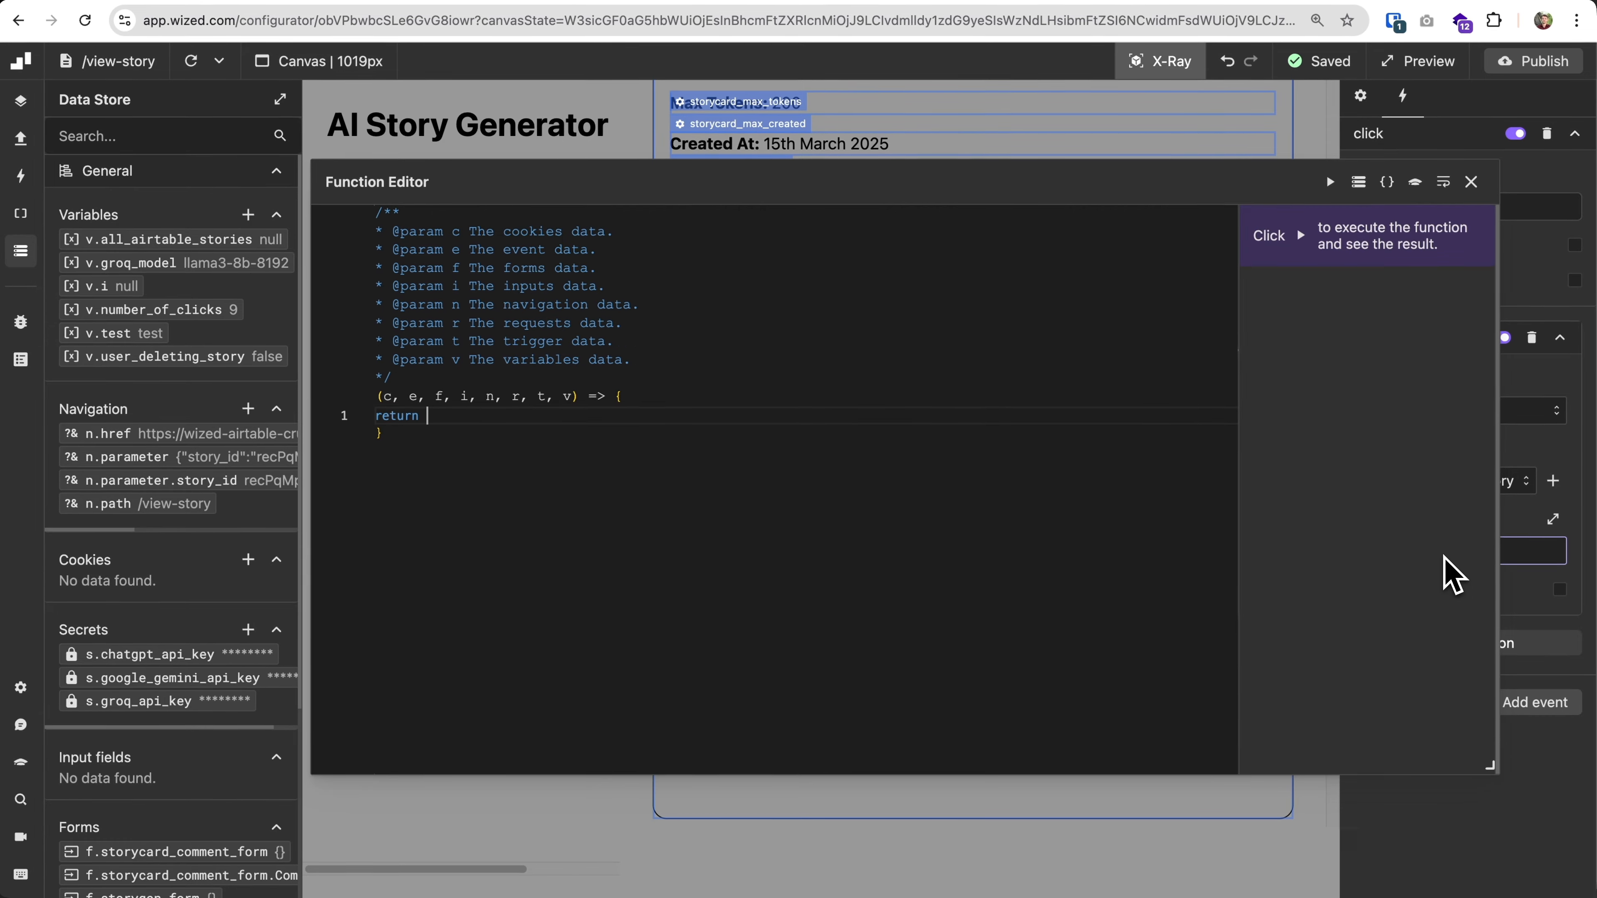
pyautogui.write('true;')
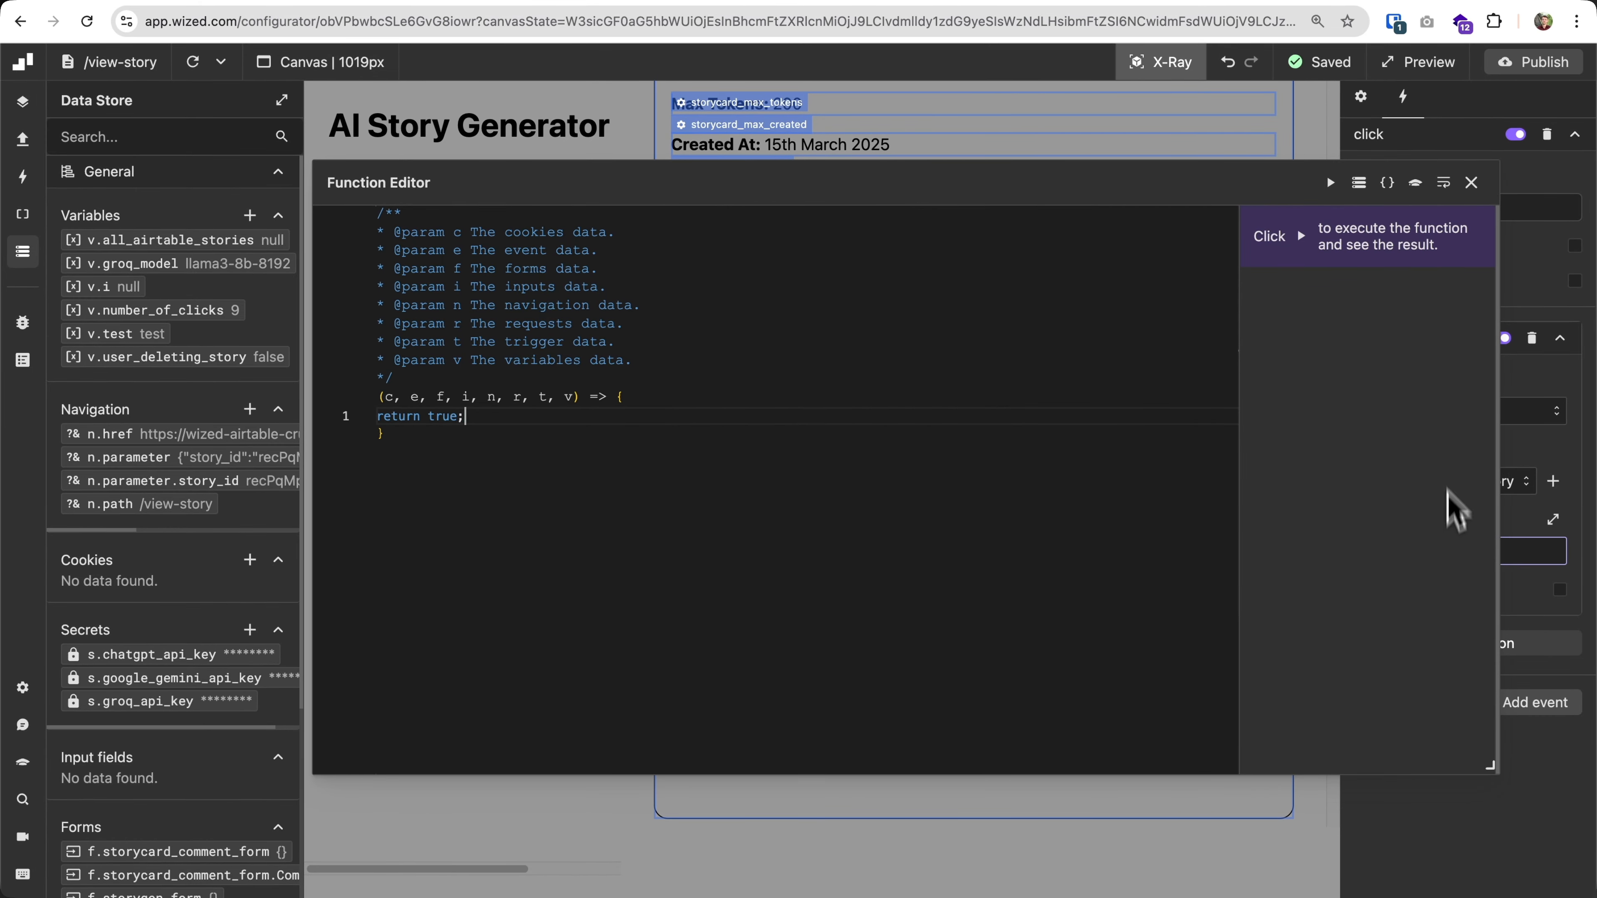
pyautogui.click(1471, 184)
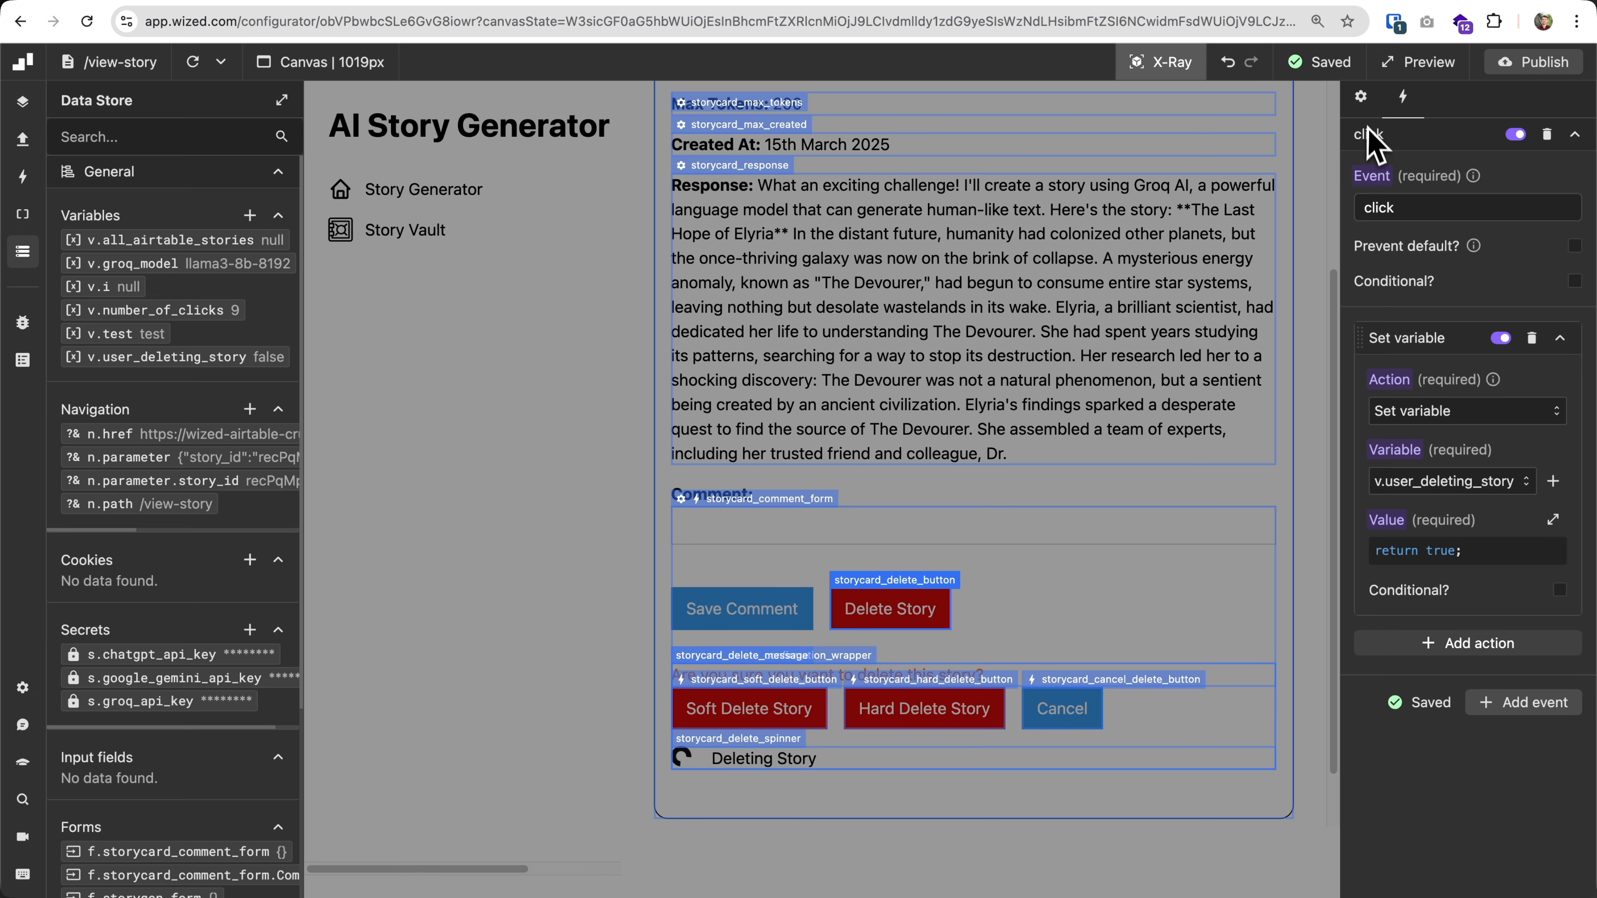
pyautogui.click(1313, 104)
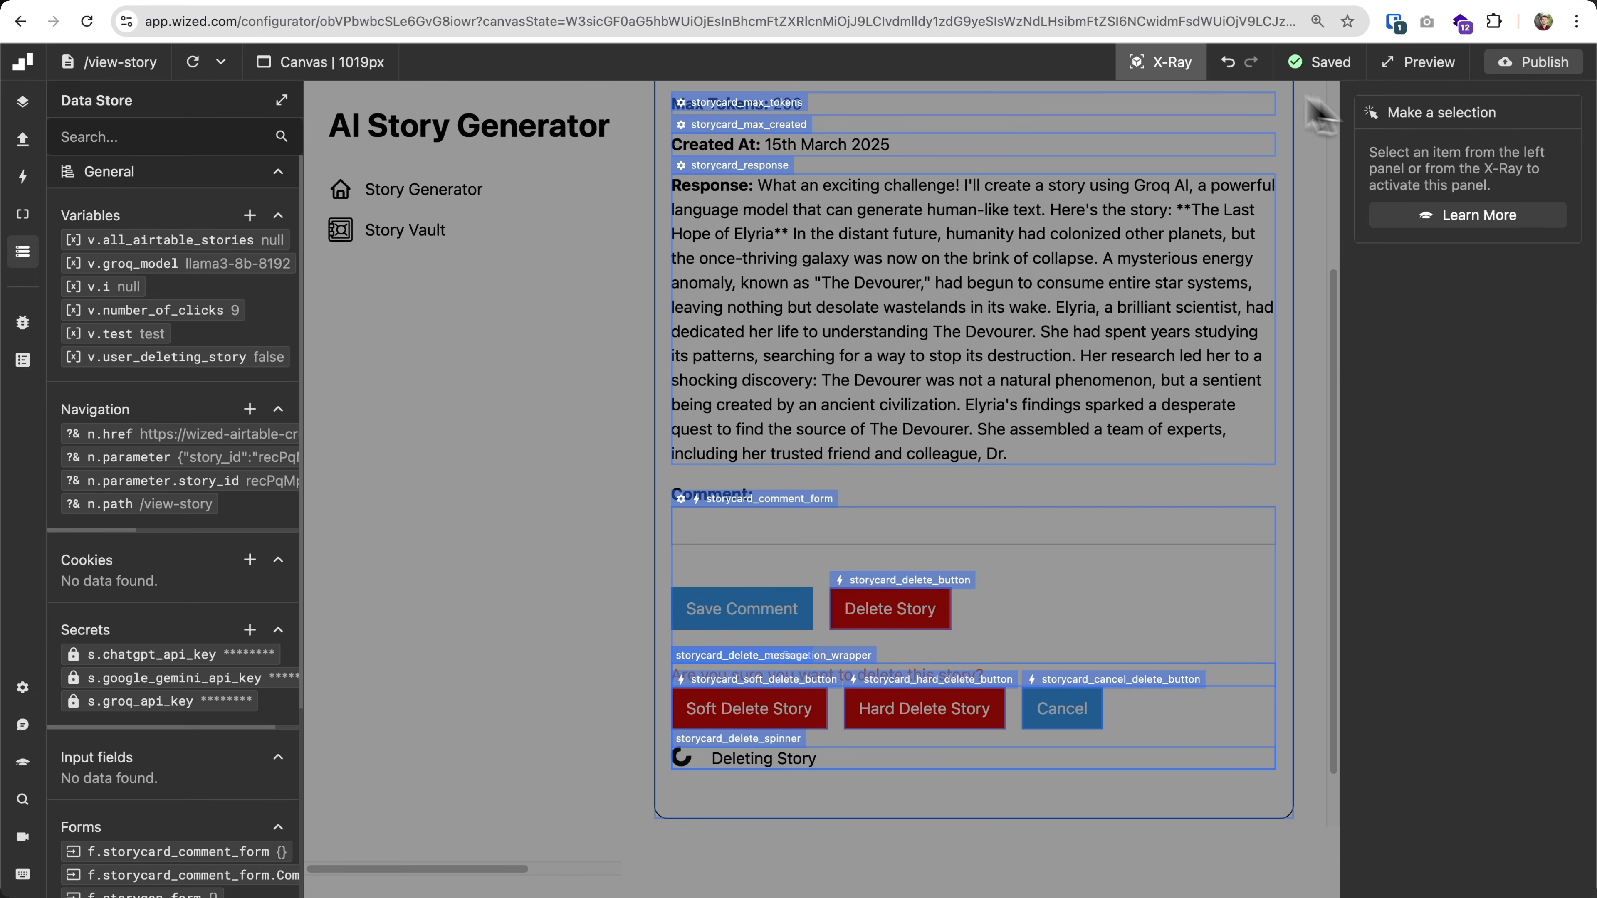
# Assign v.user_deleting_story as the variable in the storycard_cancel_delete_button click event's Set variable action, and check the action's value function.
pyautogui.click(1092, 695)
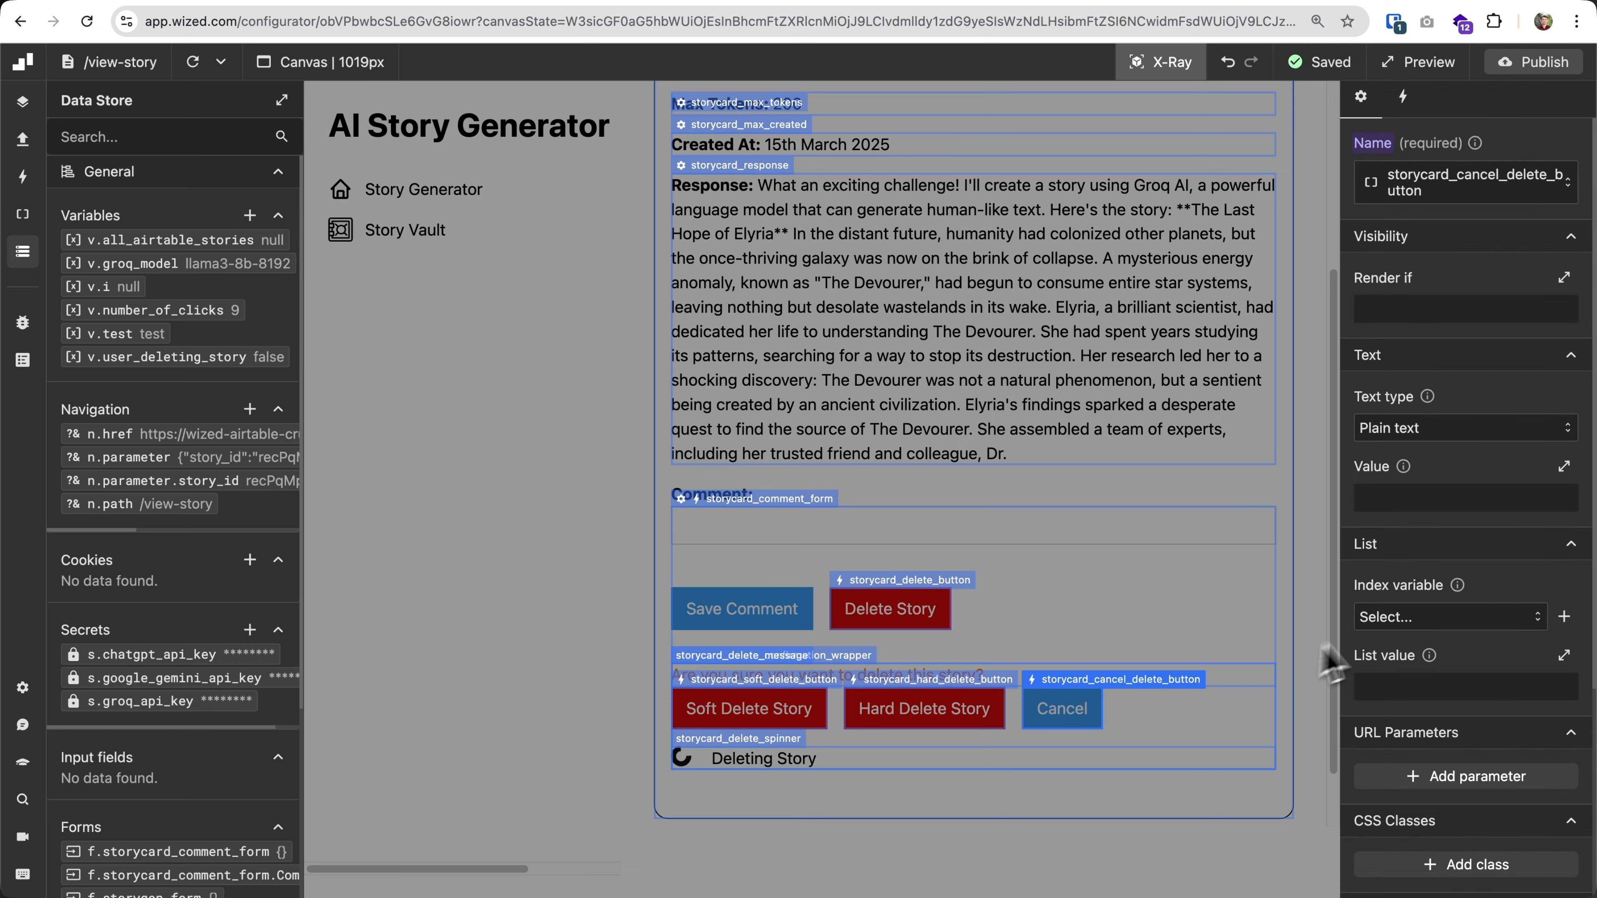
pyautogui.click(1402, 96)
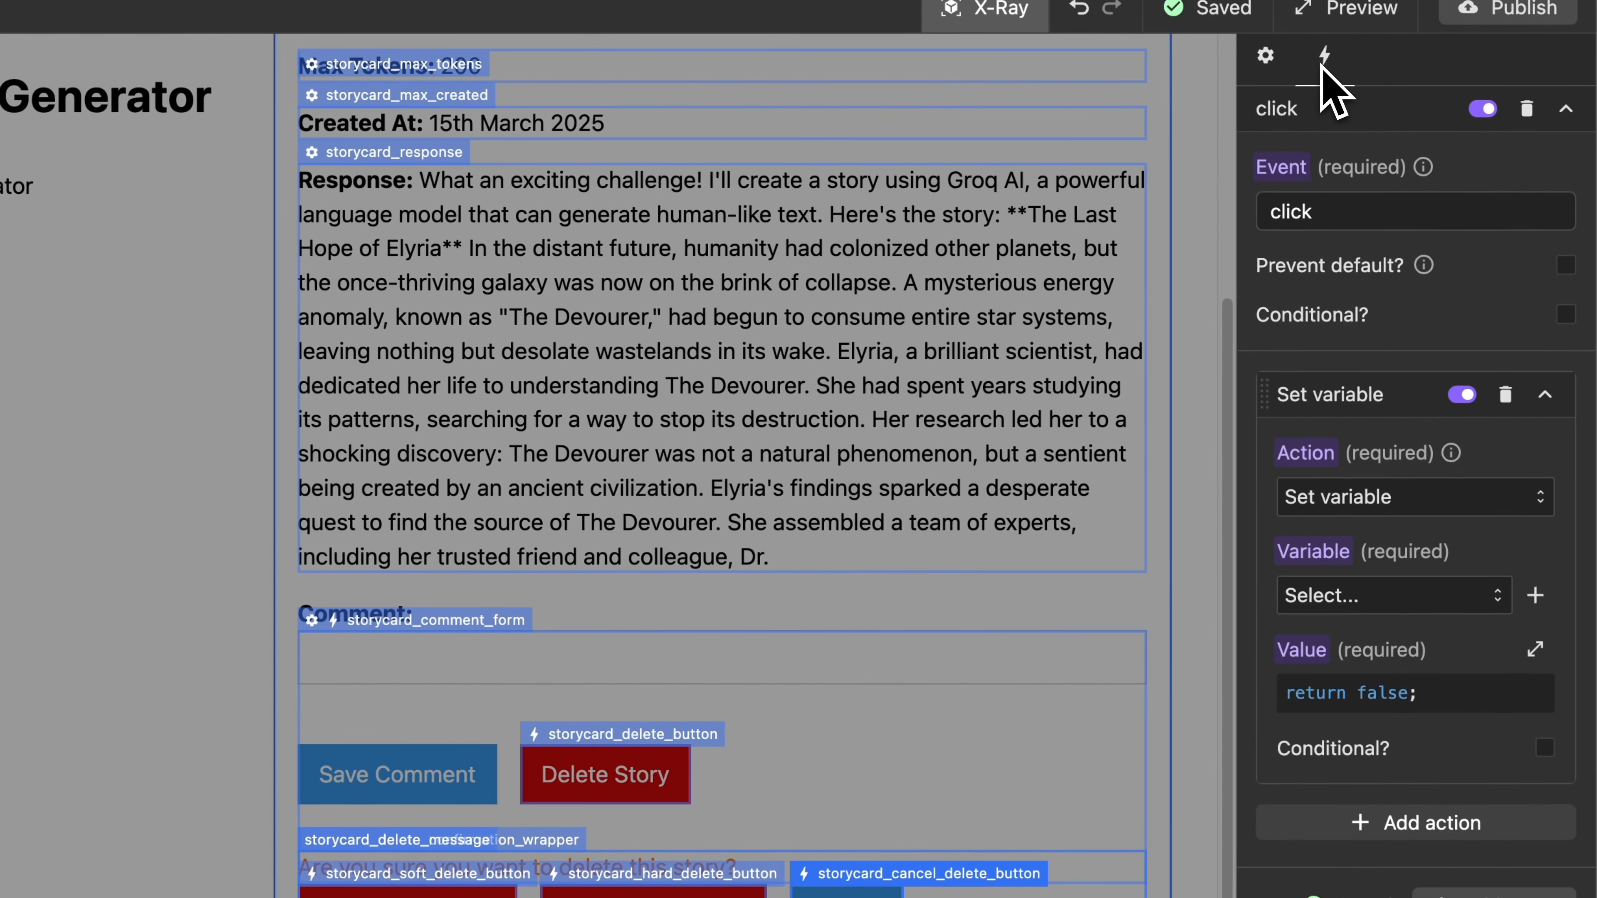
pyautogui.click(1362, 500)
pyautogui.click(1361, 504)
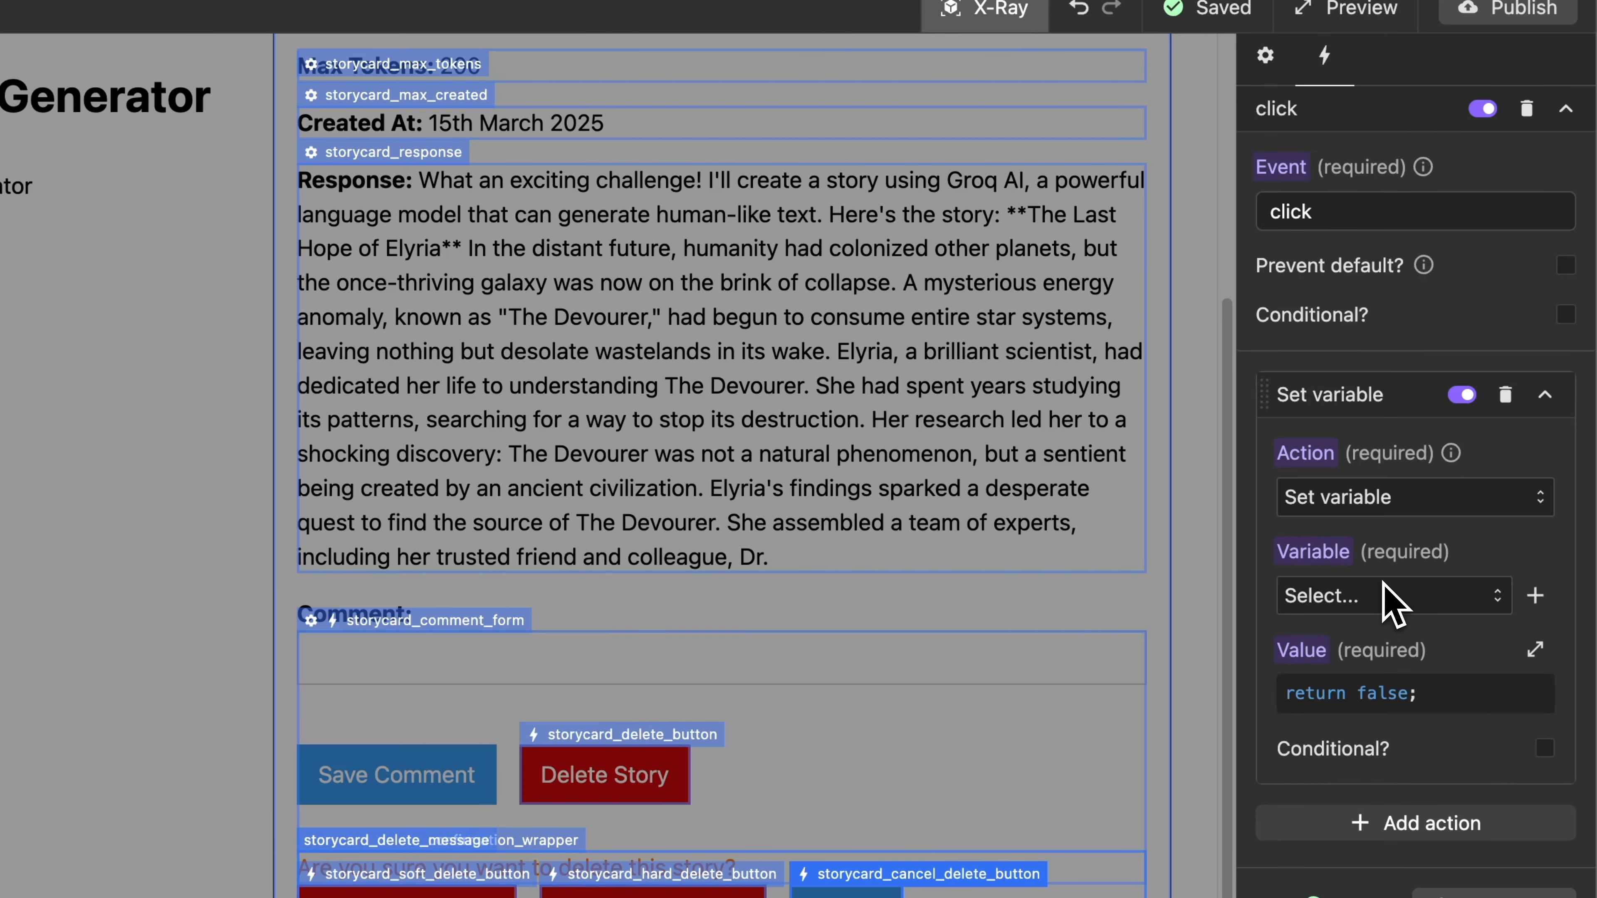
pyautogui.click(1380, 594)
pyautogui.click(1418, 897)
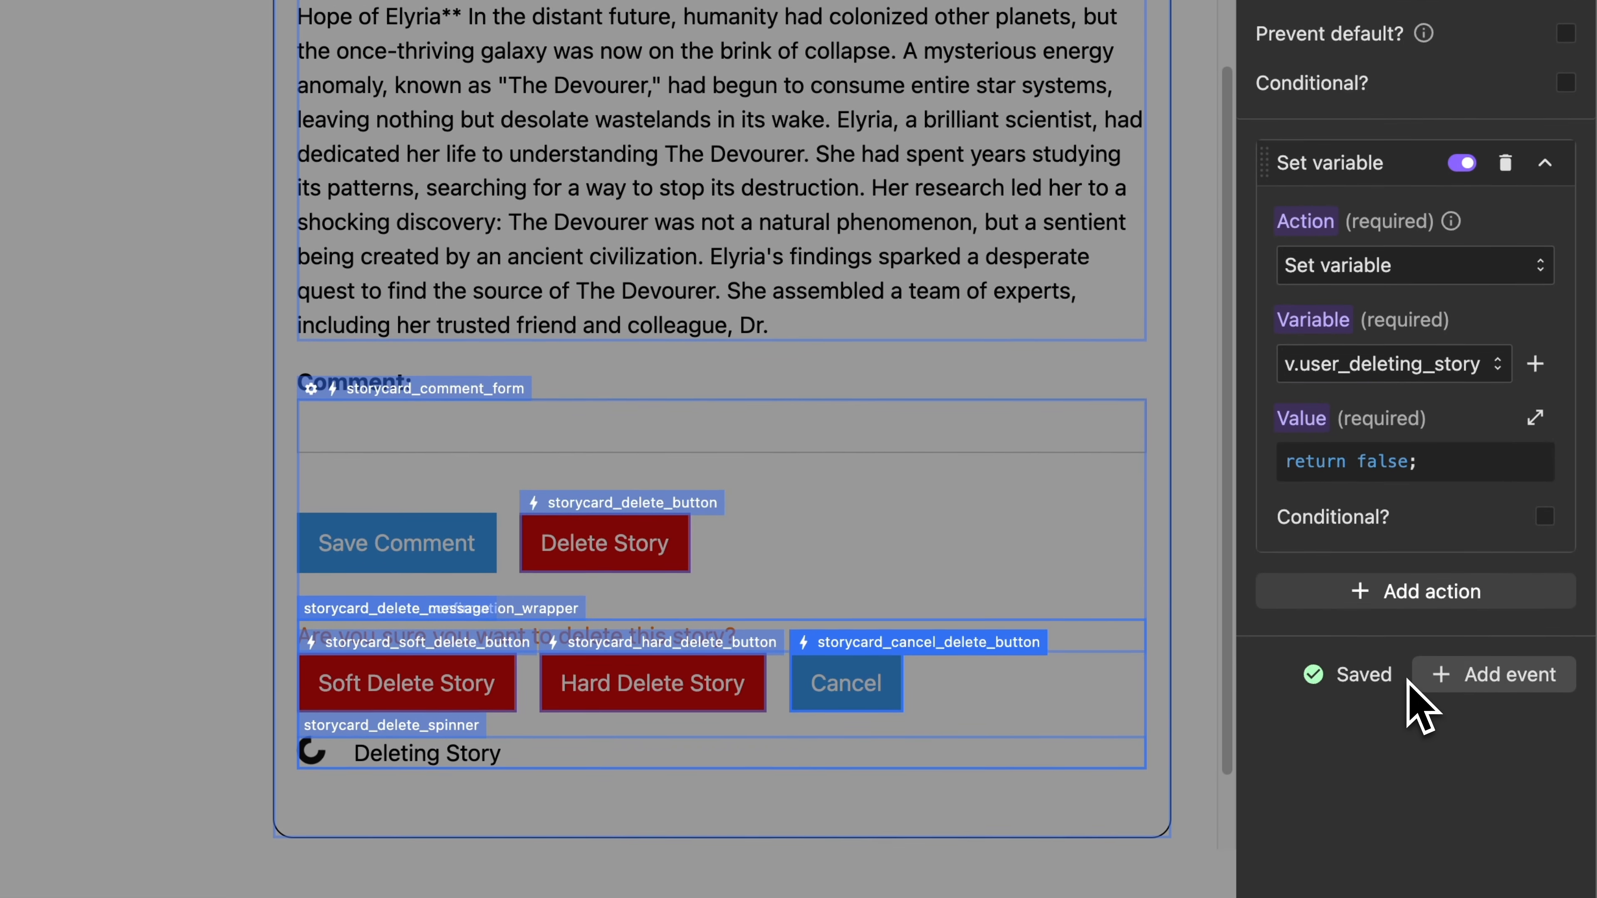
pyautogui.click(1380, 475)
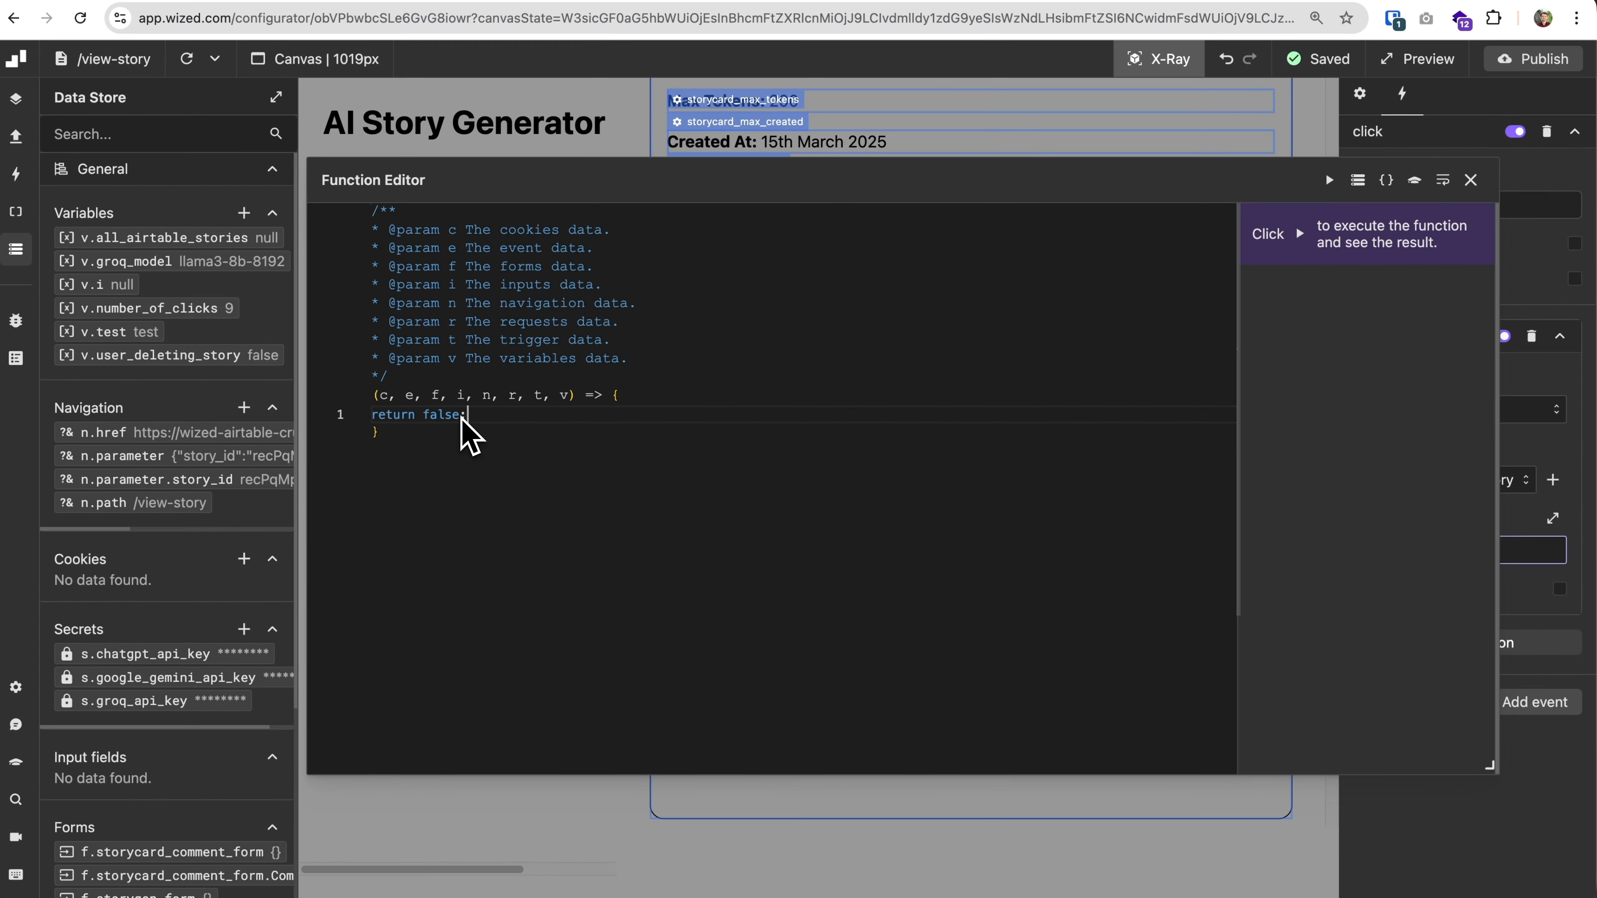
pyautogui.click(1472, 182)
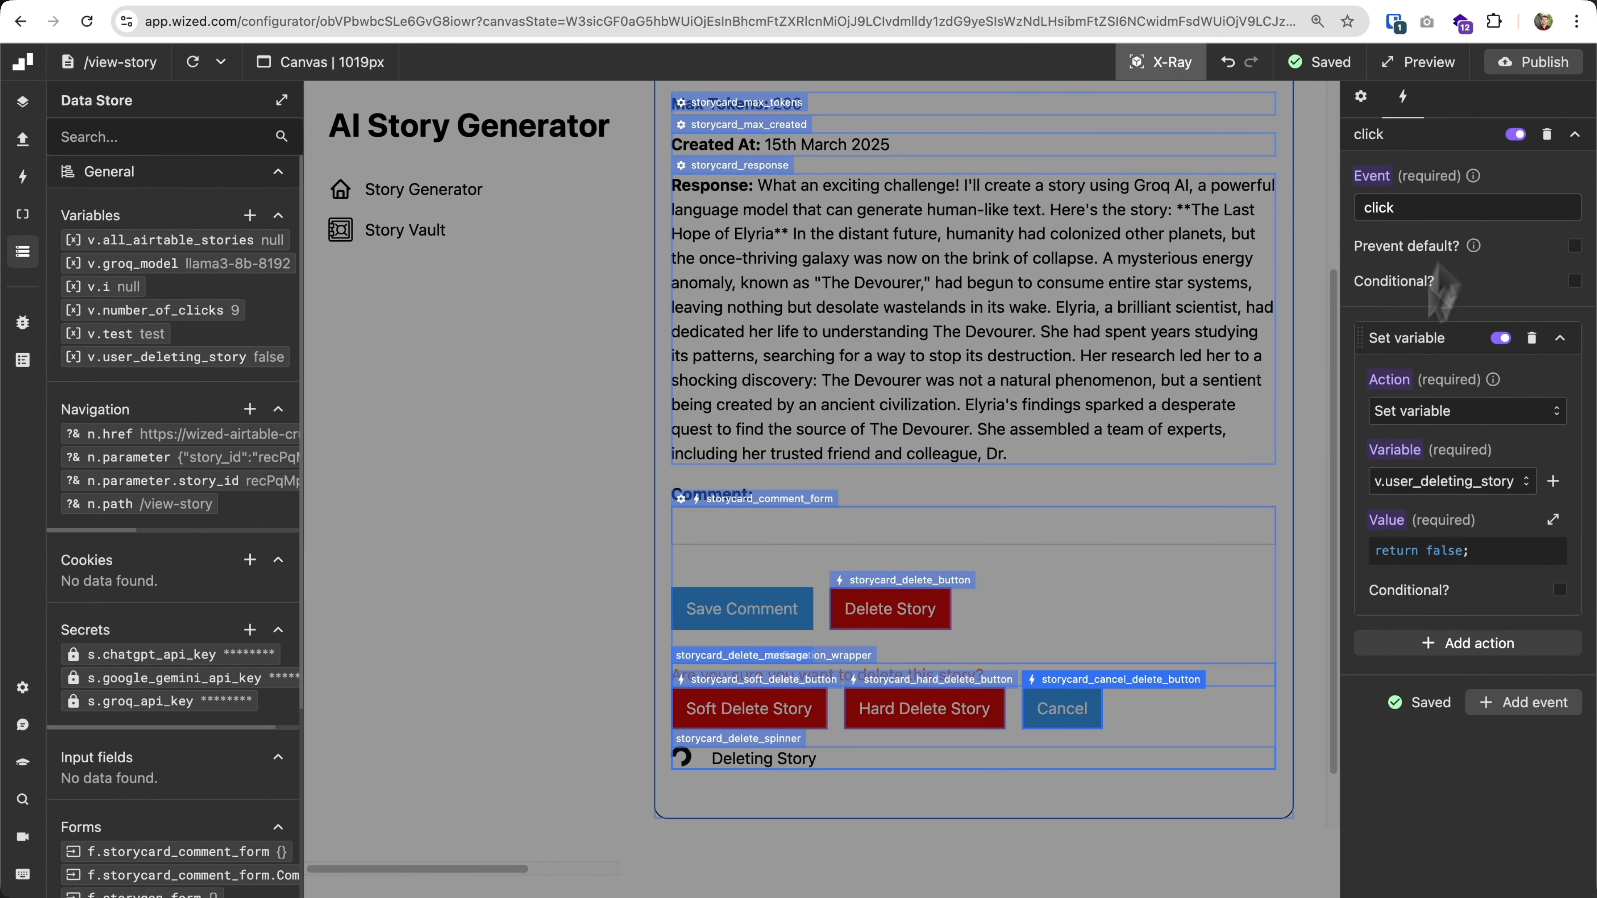
# Set the Render if condition of storycard_delete_confirmation_wrapper to "return v.user_deleting_story;".
pyautogui.click(868, 662)
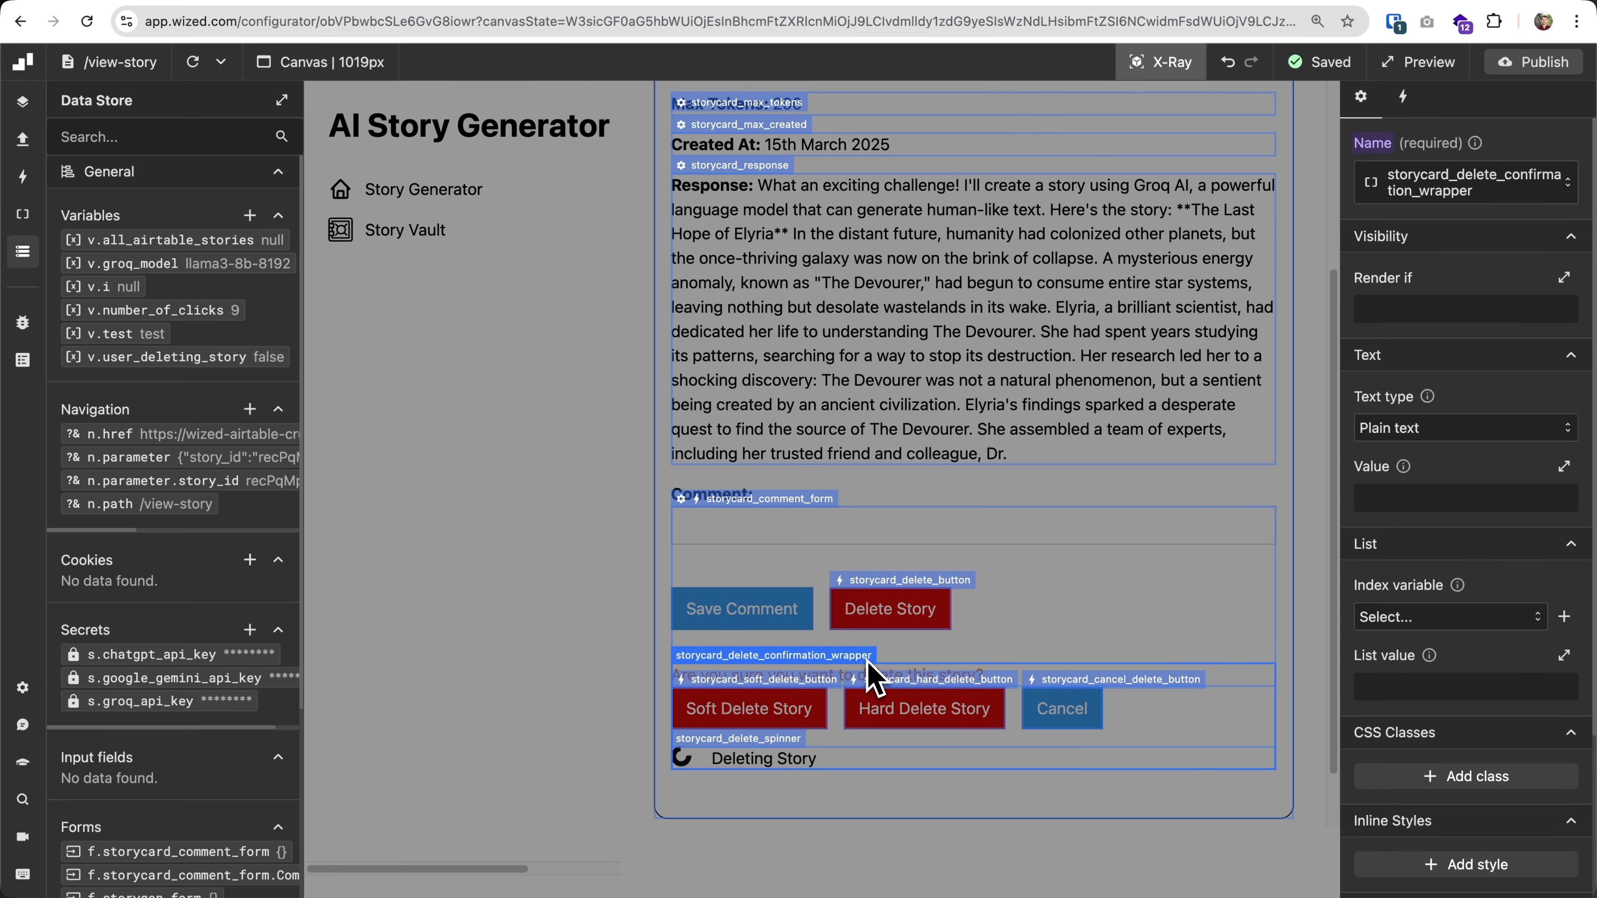
pyautogui.click(1489, 310)
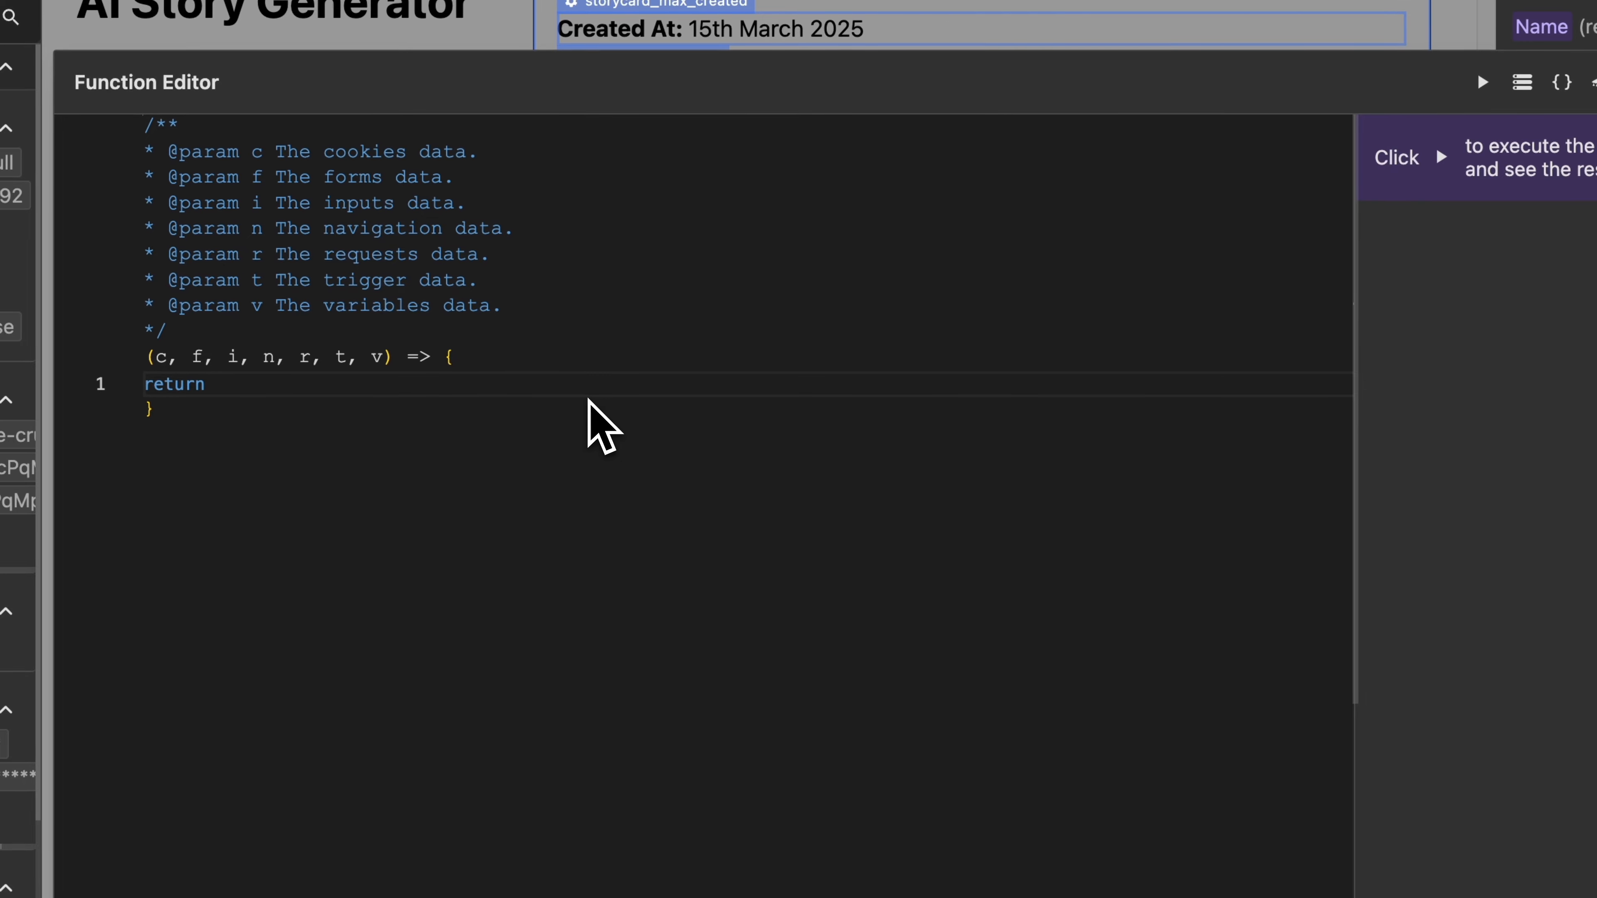
pyautogui.write('v.')
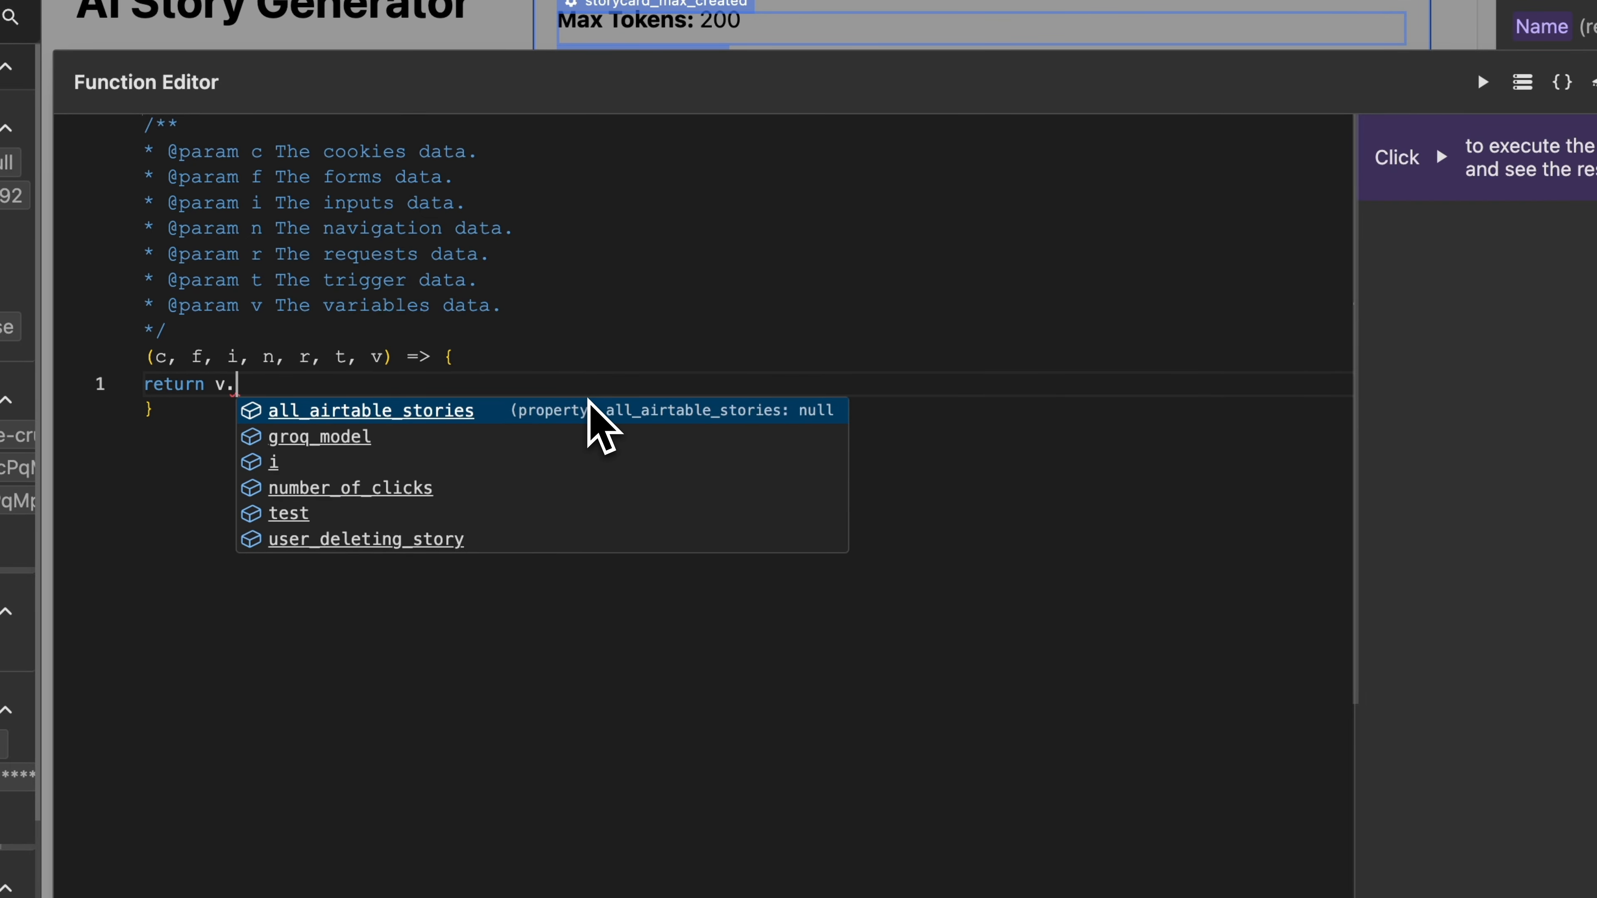
pyautogui.press('Down')
pyautogui.press('Down')
pyautogui.press('Down')
pyautogui.press('Down')
pyautogui.press('Down')
pyautogui.press('Return')
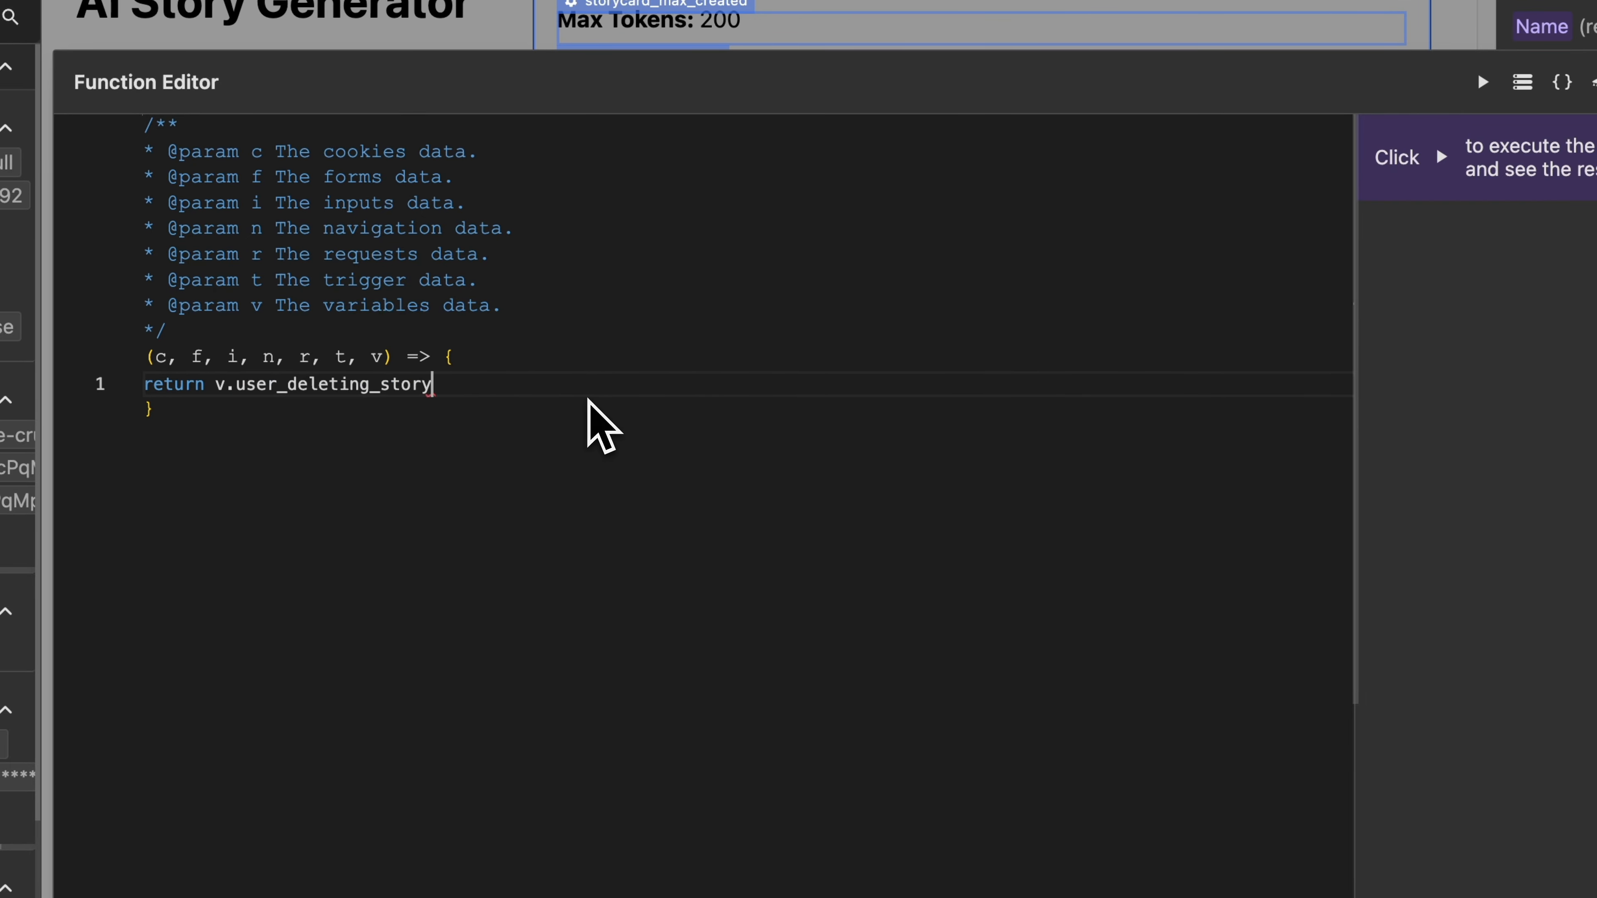
pyautogui.write('== false;')
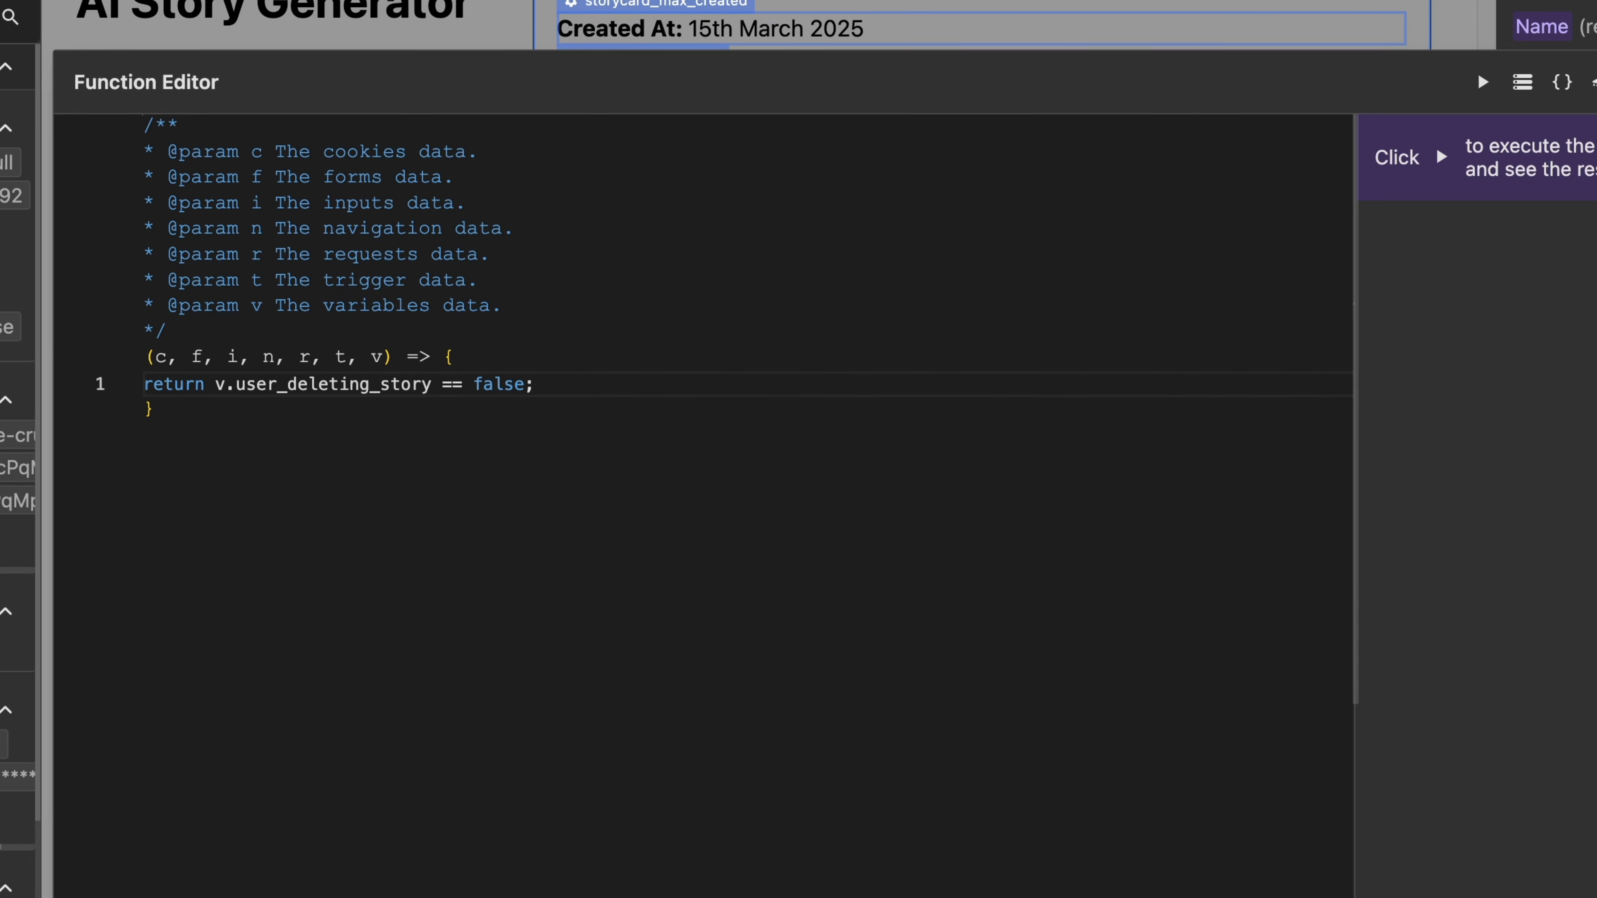
pyautogui.press('BackSpace')
pyautogui.write(';')
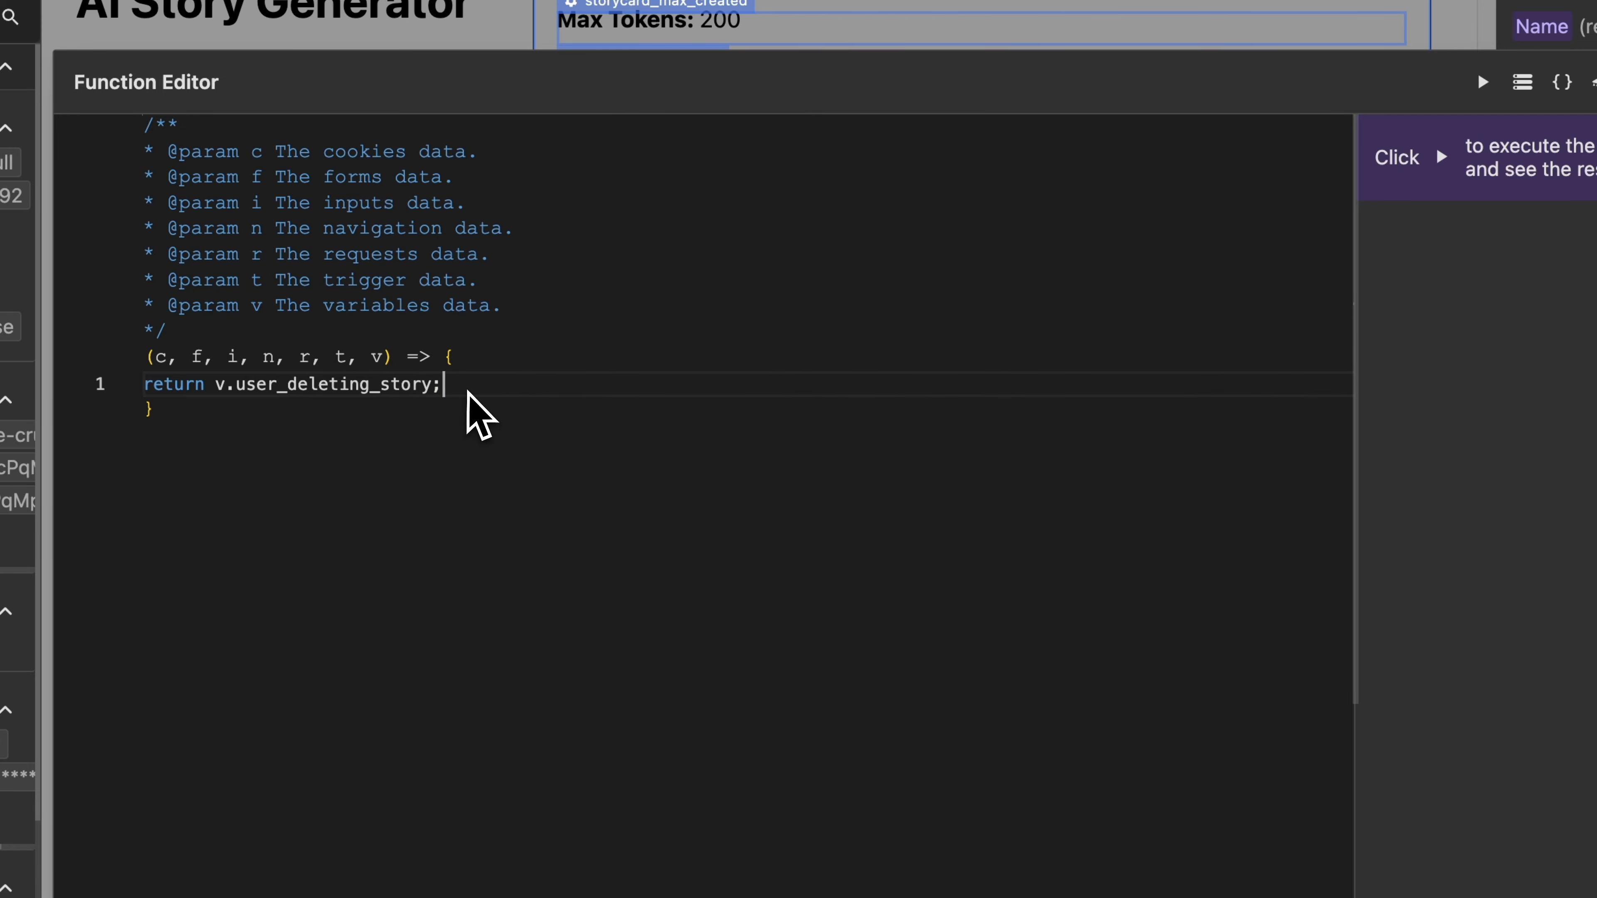
pyautogui.moveTo(466, 391); pyautogui.dragTo(217, 400)
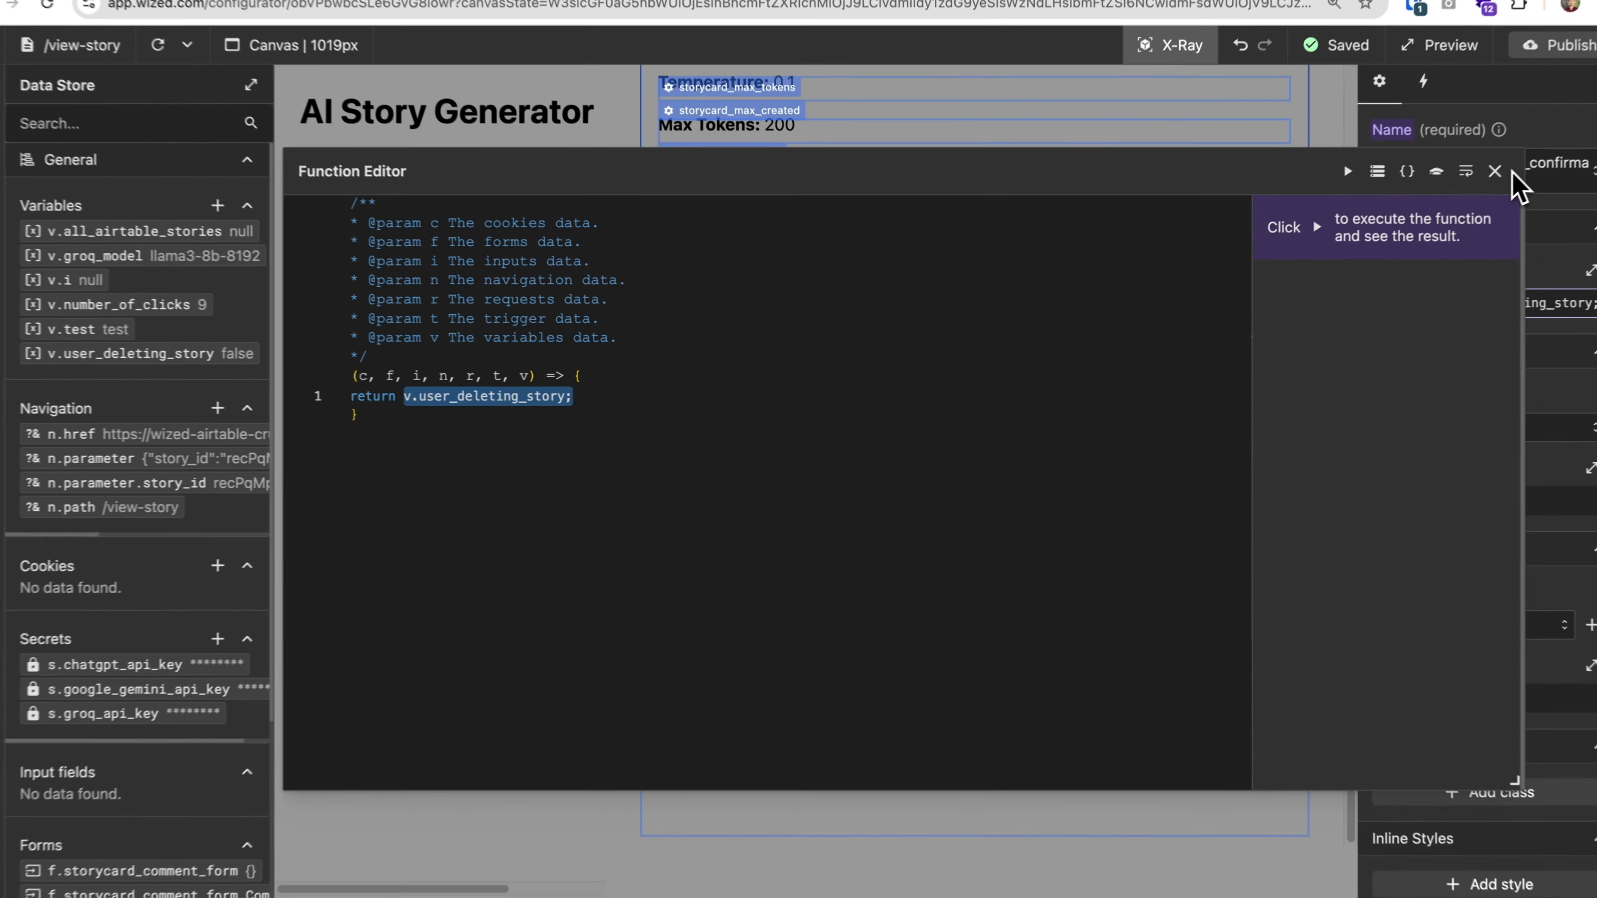
pyautogui.click(1515, 183)
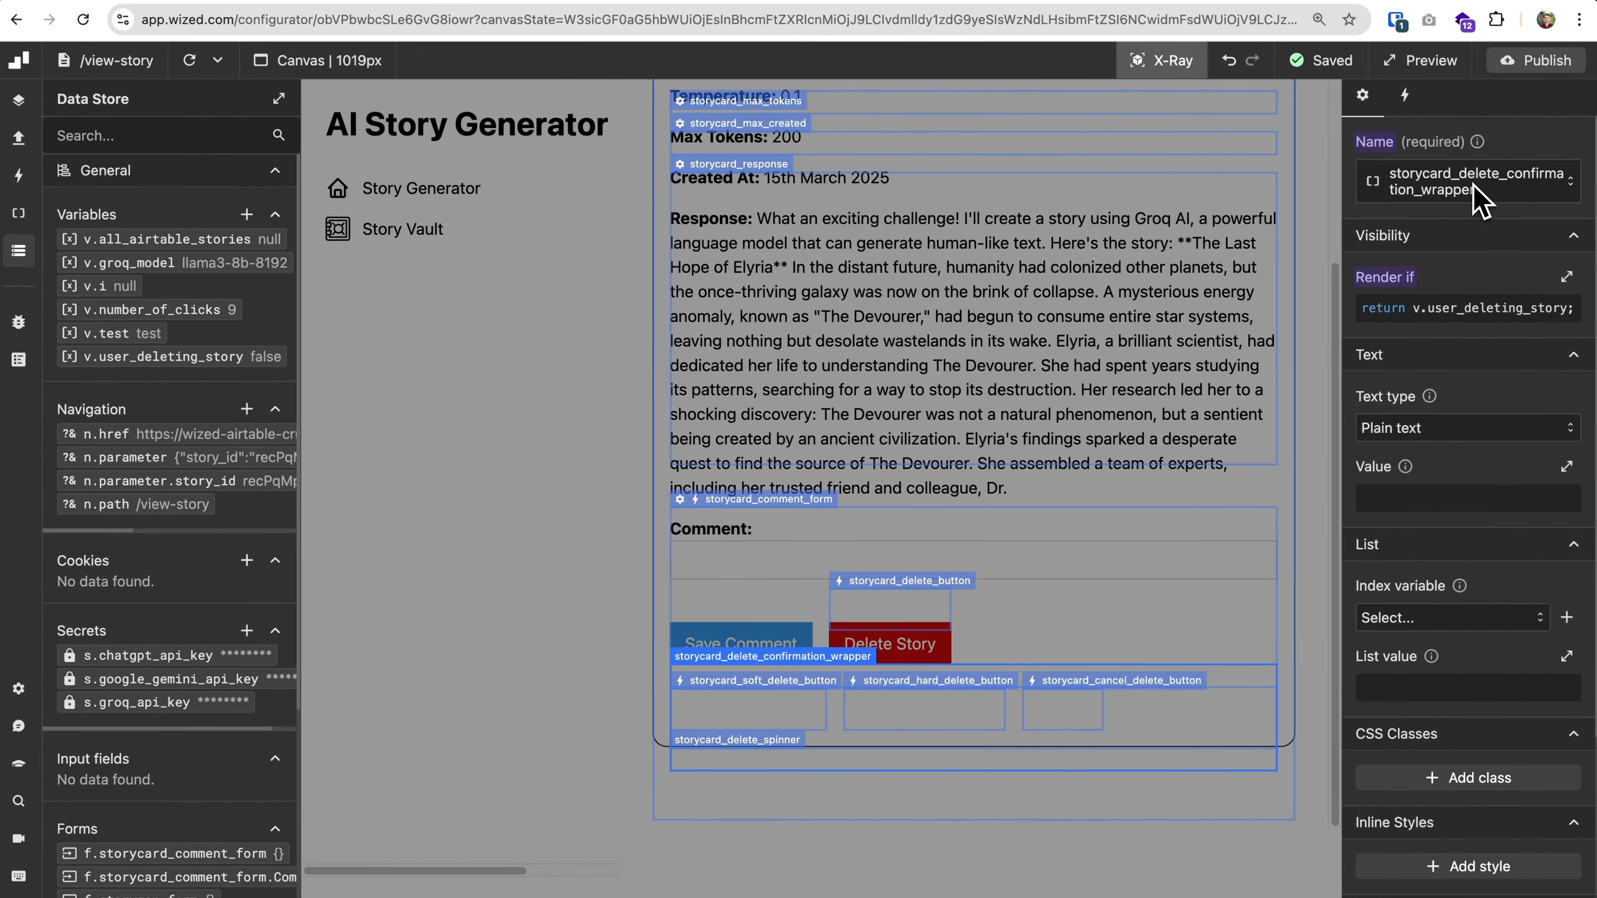
# Turn off X-Ray, reload the canvas, and test showing and cancelling the story's delete confirmation, leaving it open.
pyautogui.click(1171, 68)
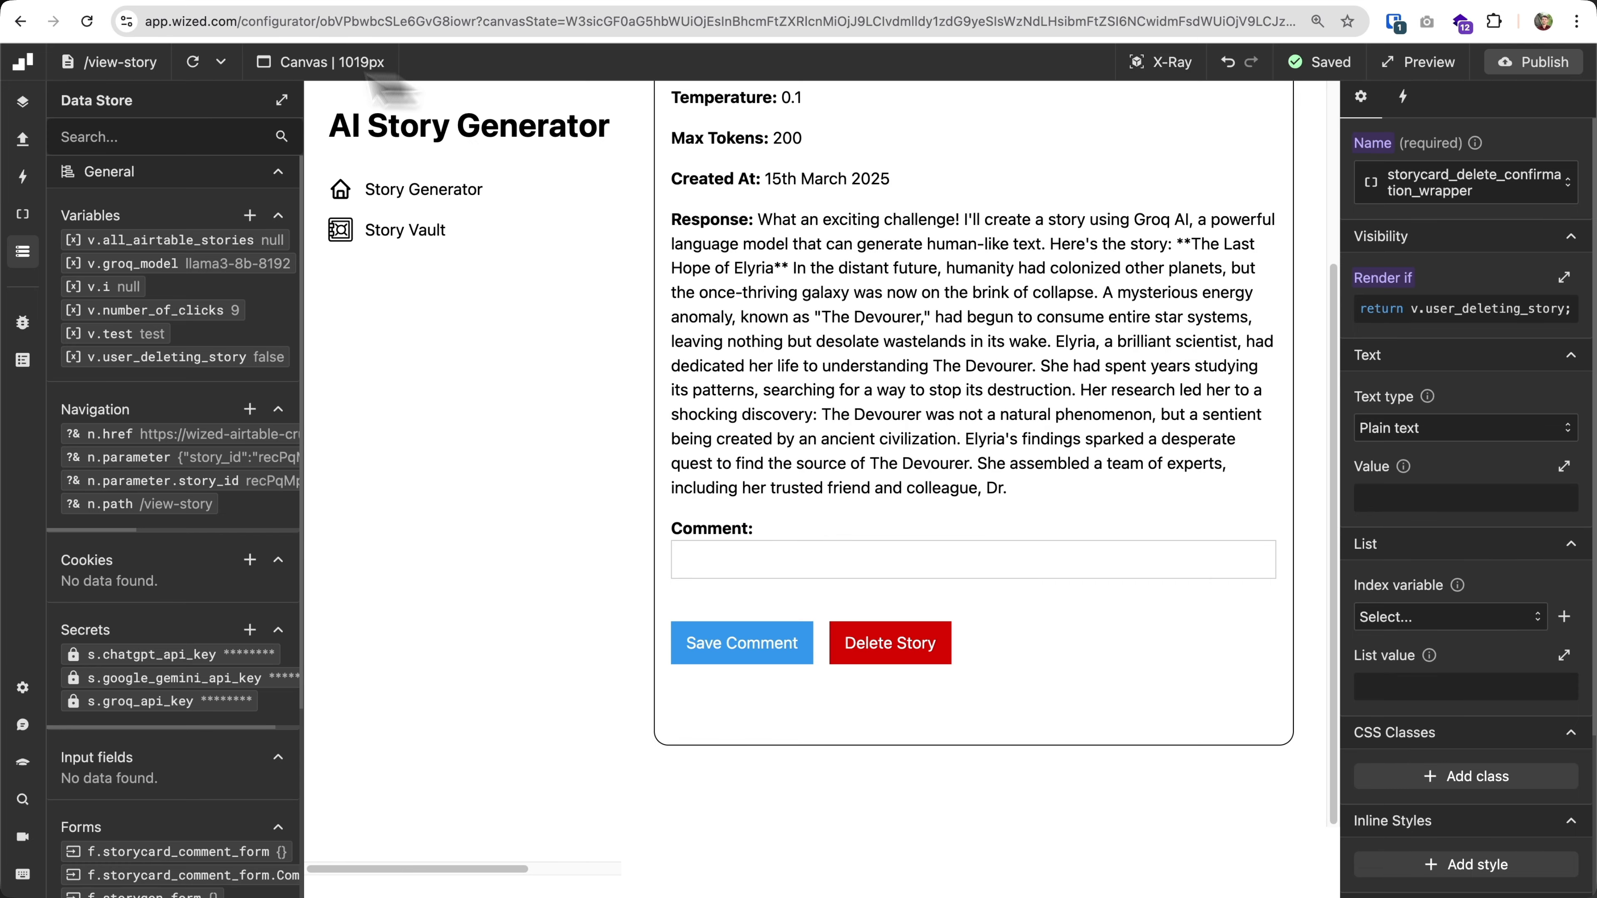
pyautogui.click(191, 65)
pyautogui.scroll(-5, 757, 485)
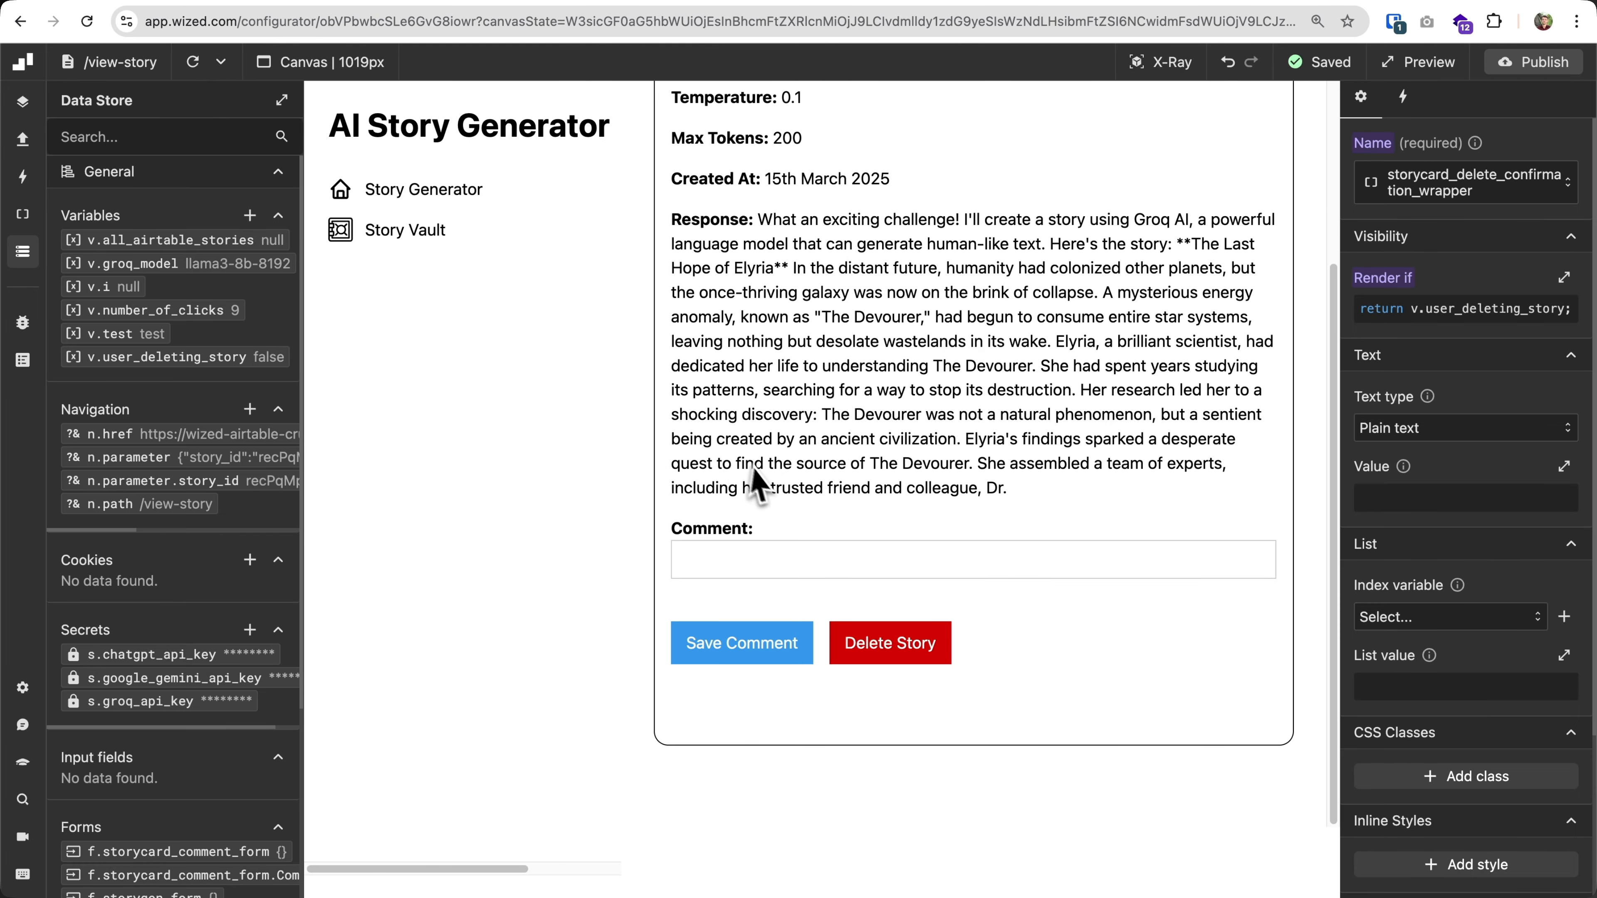
pyautogui.click(917, 651)
pyautogui.scroll(-1, 919, 654)
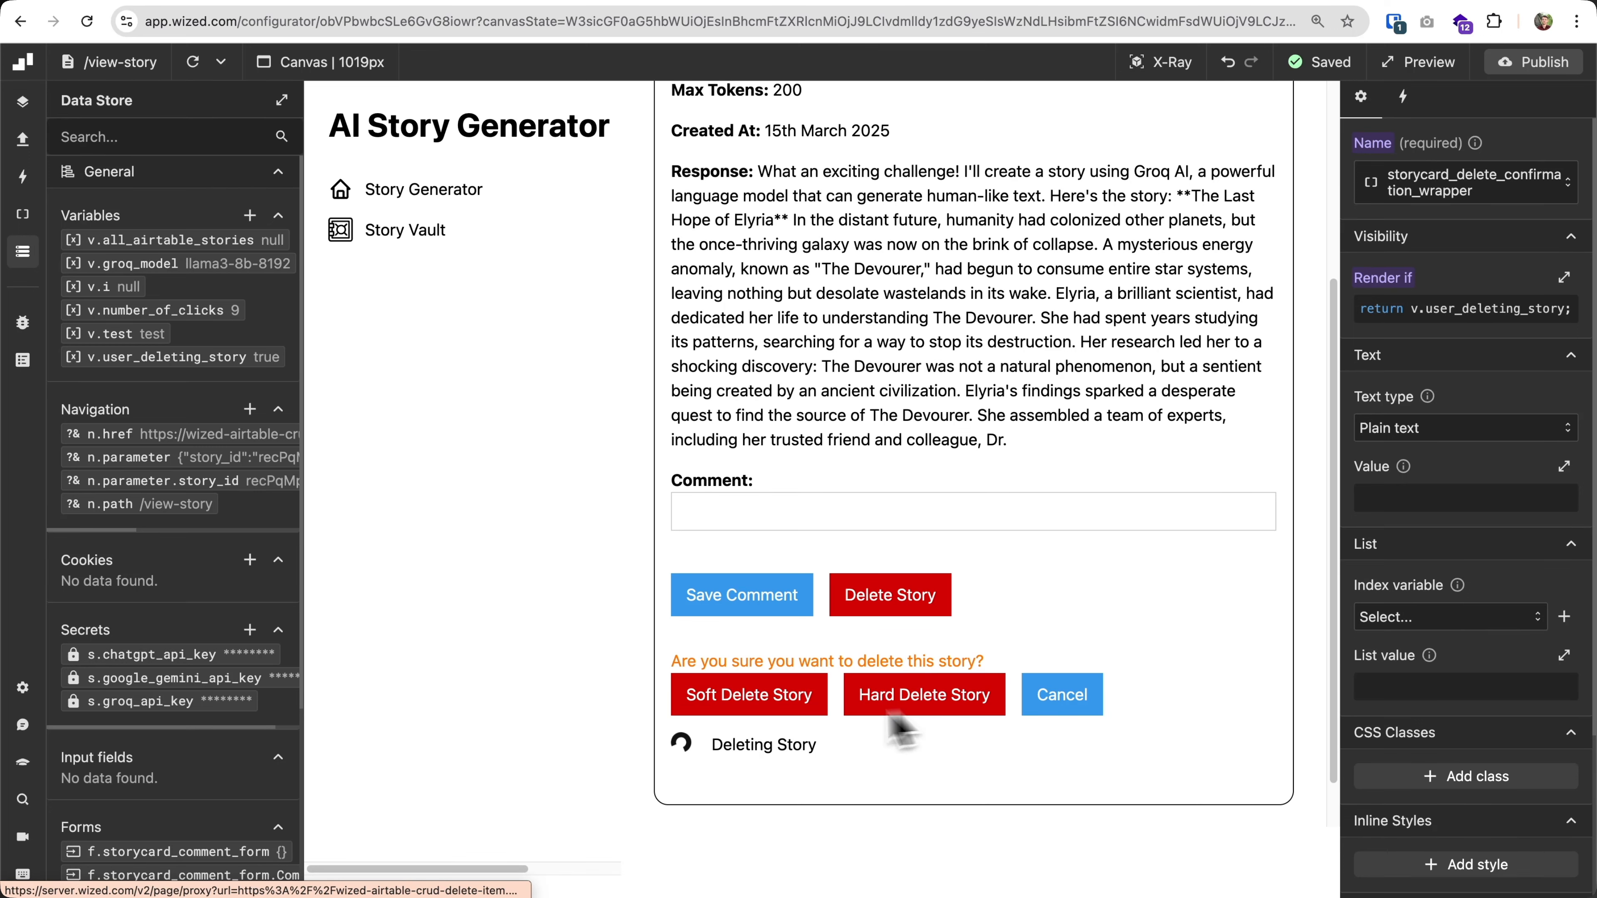
pyautogui.click(1095, 714)
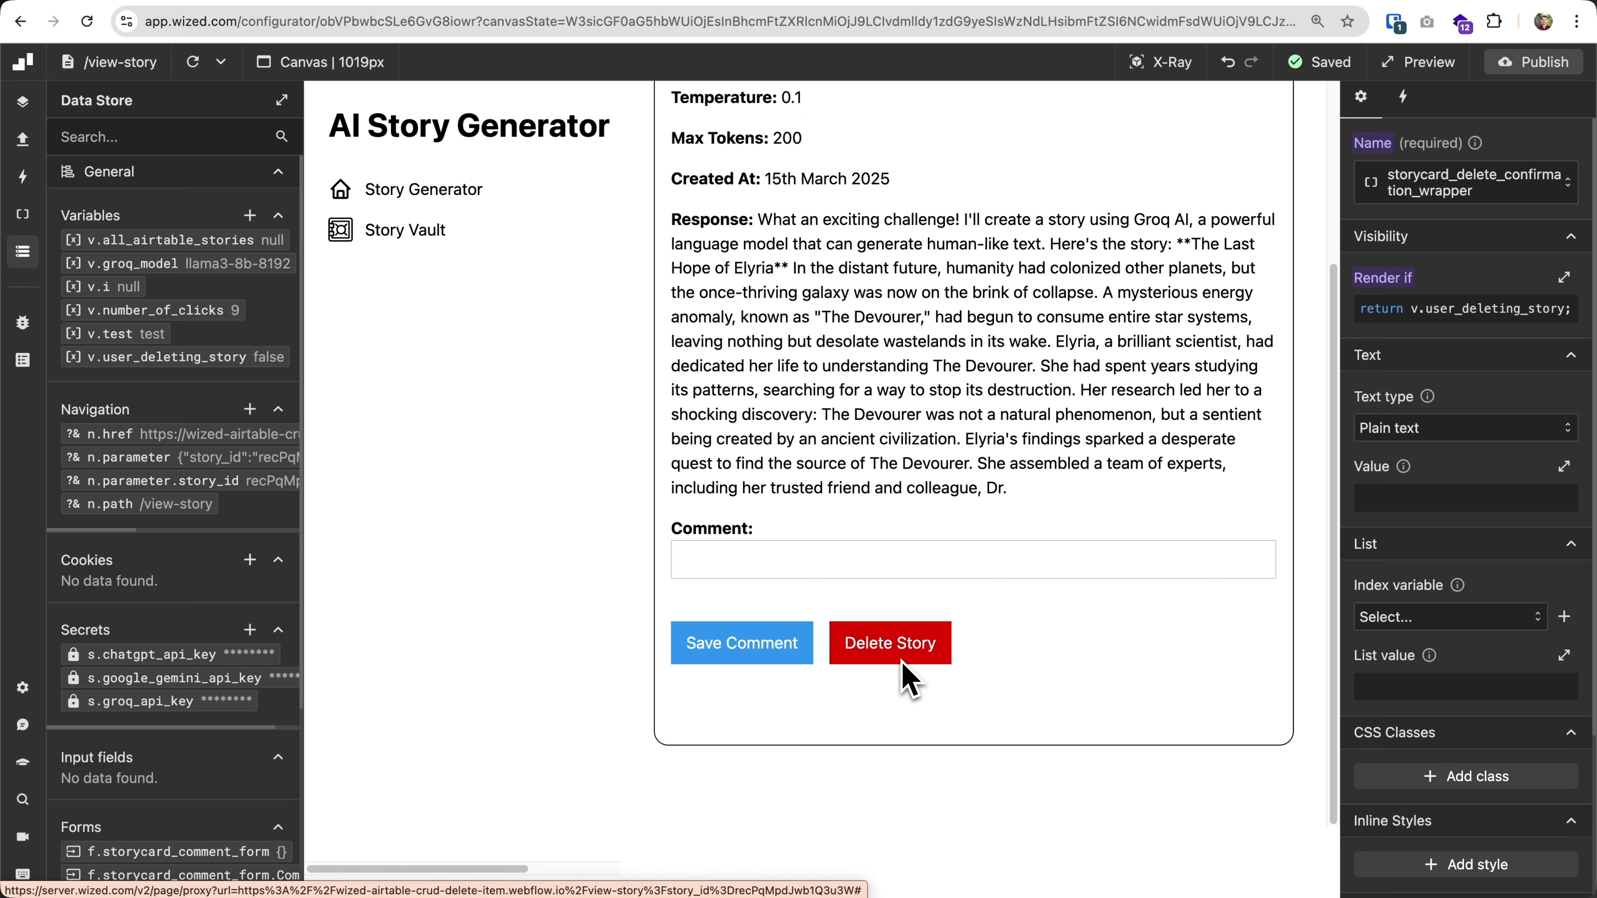
pyautogui.click(889, 643)
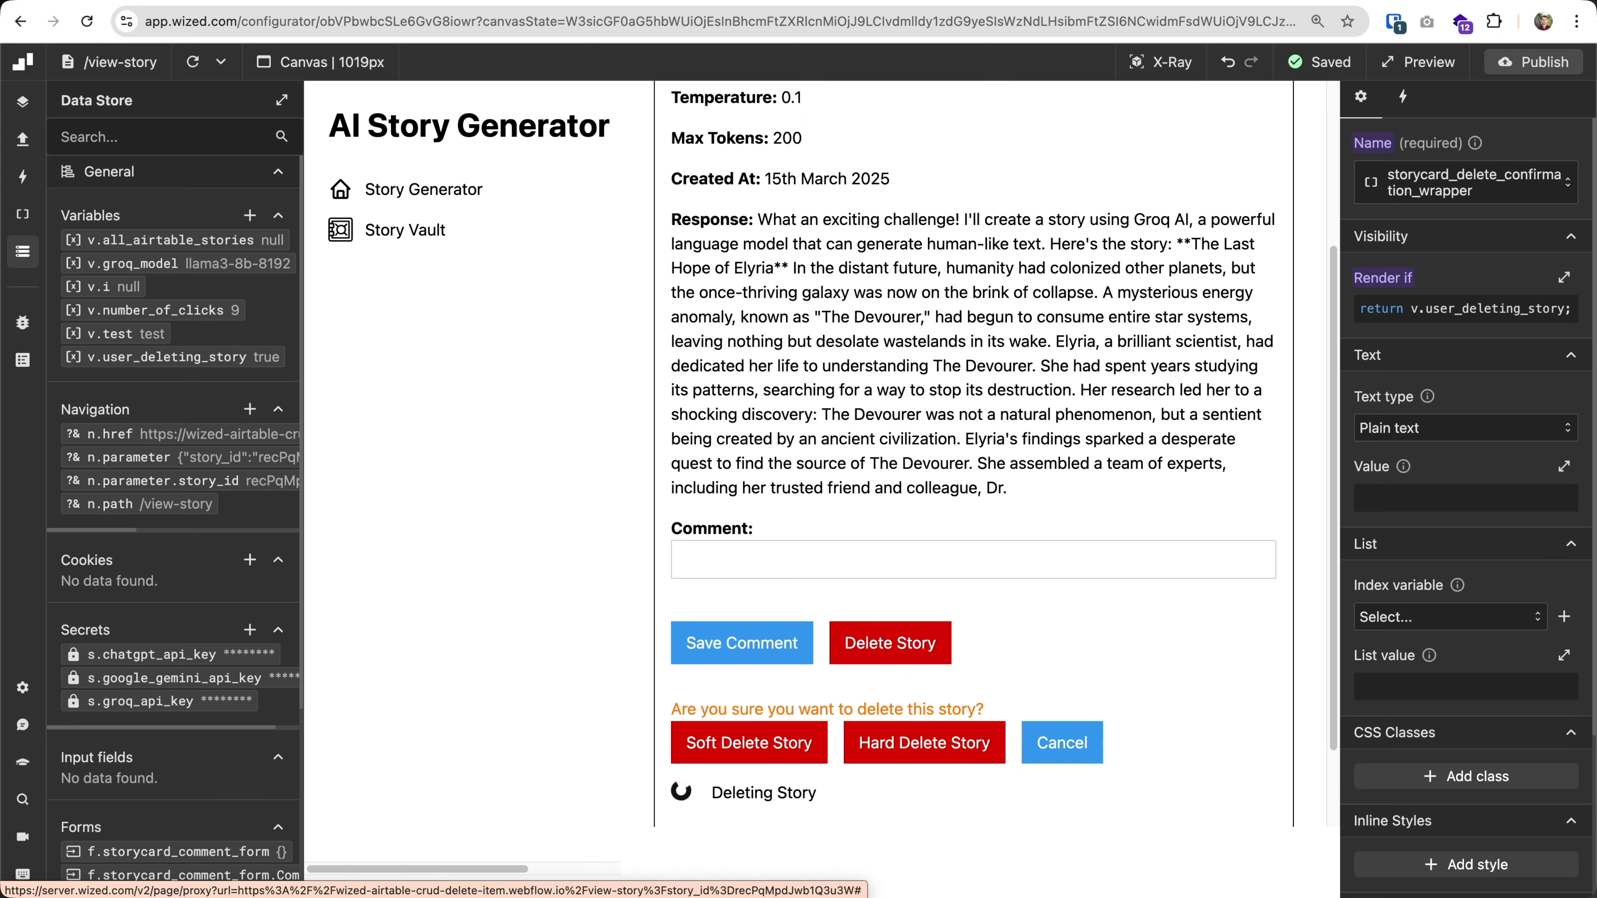
pyautogui.scroll(-2, 861, 737)
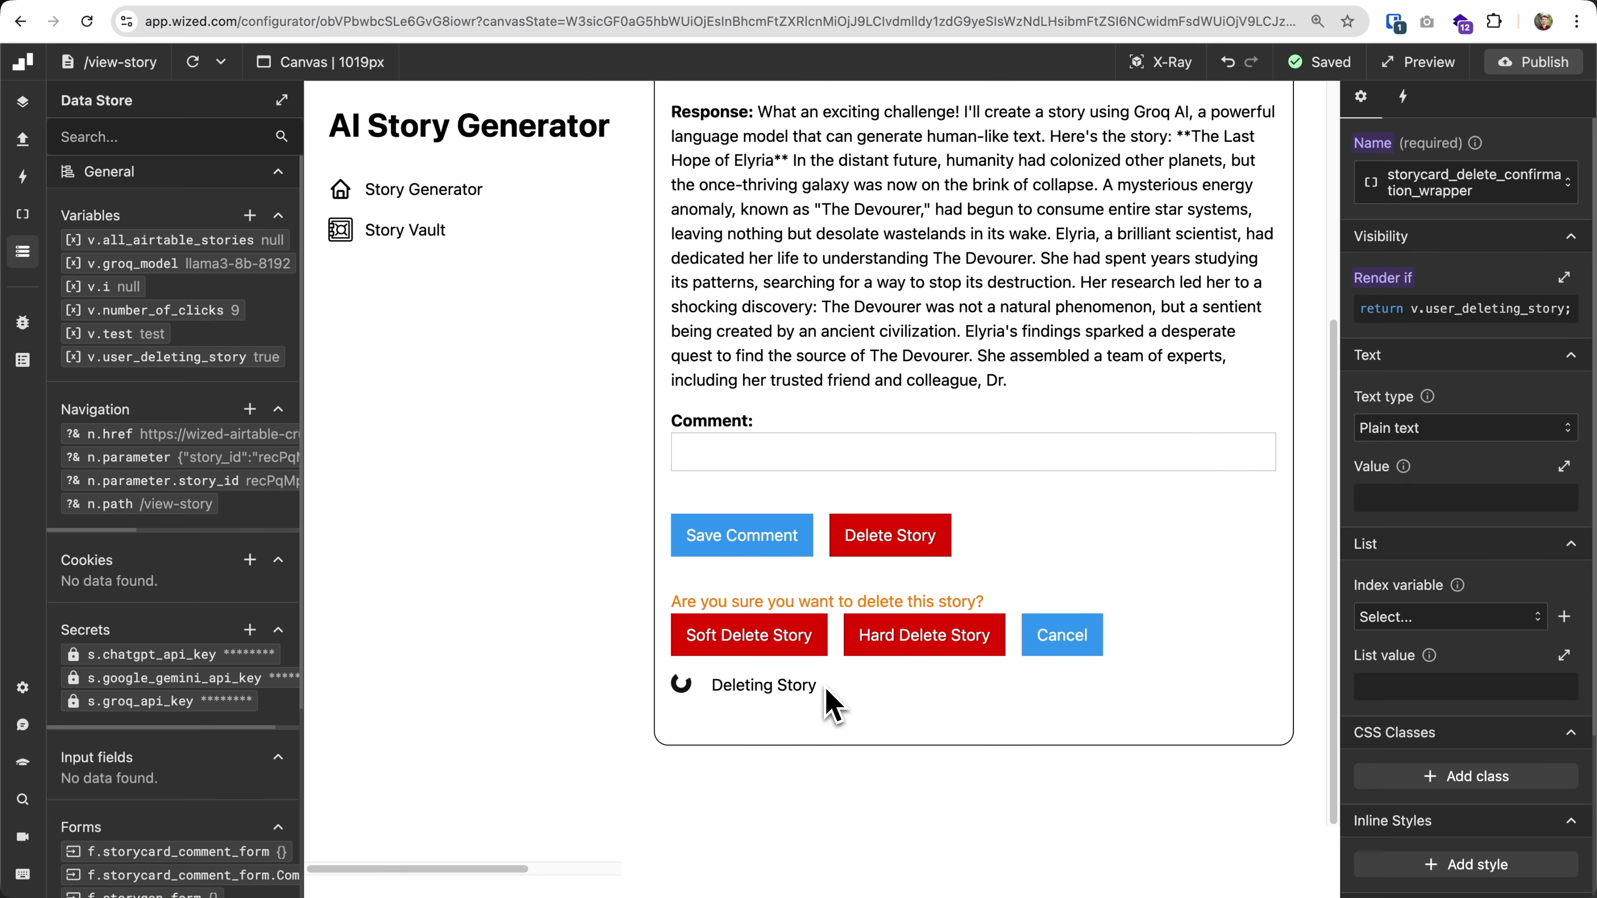
# Switch to the Webflow Designer to review the custom attributes of the Deleting Story spinner-wrapper, and return to Wized.
pyautogui.click(176, 1)
pyautogui.click(805, 676)
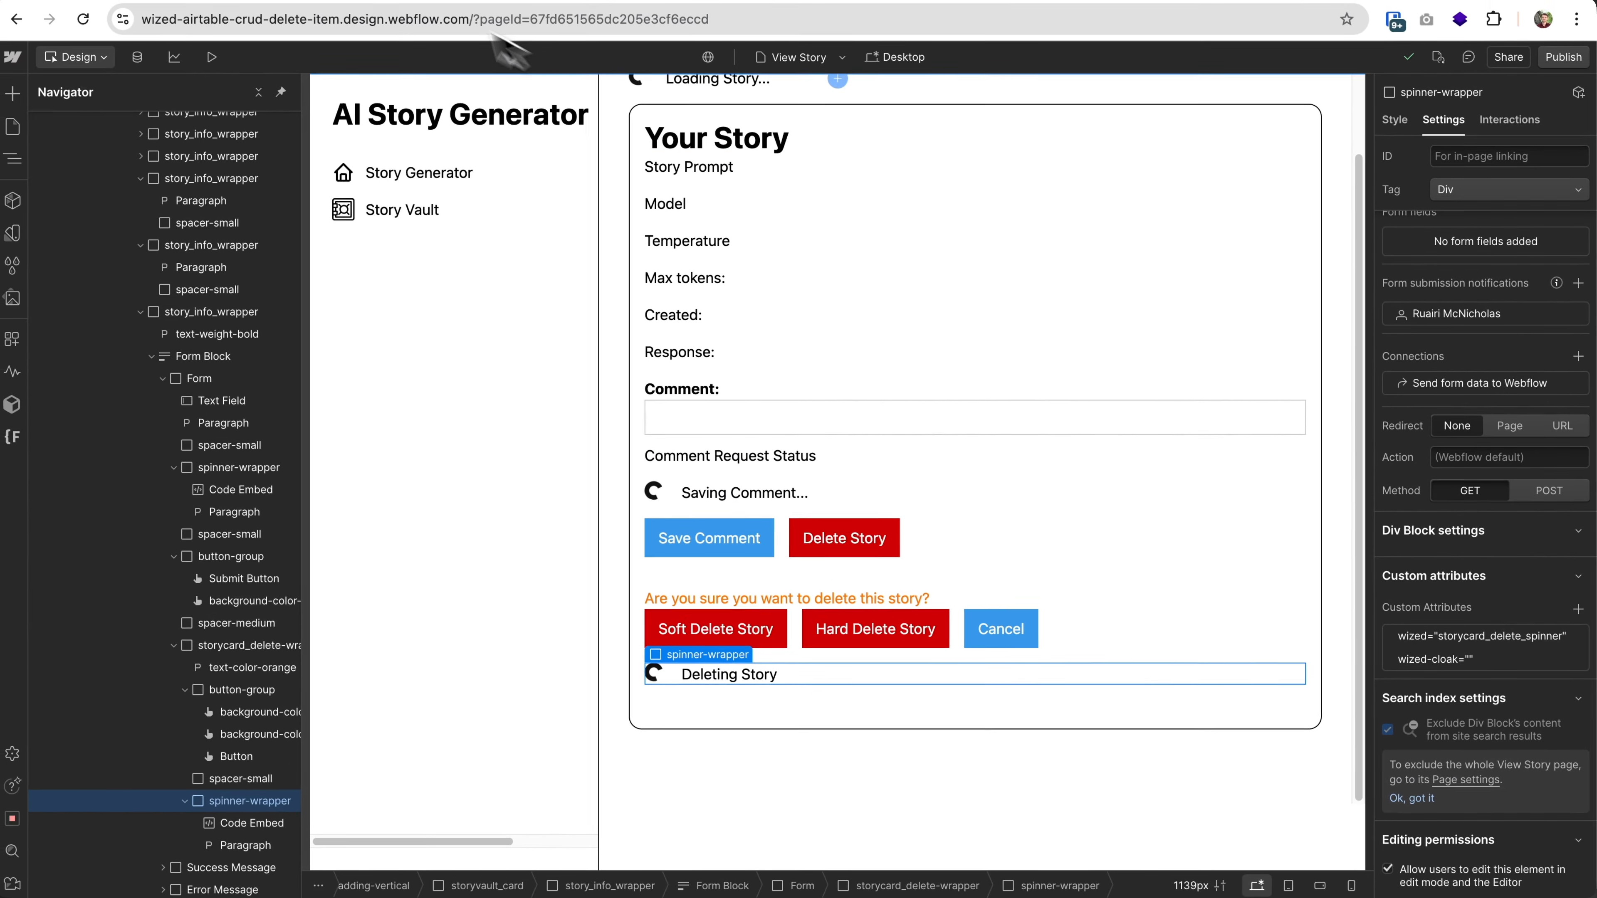
pyautogui.click(422, 5)
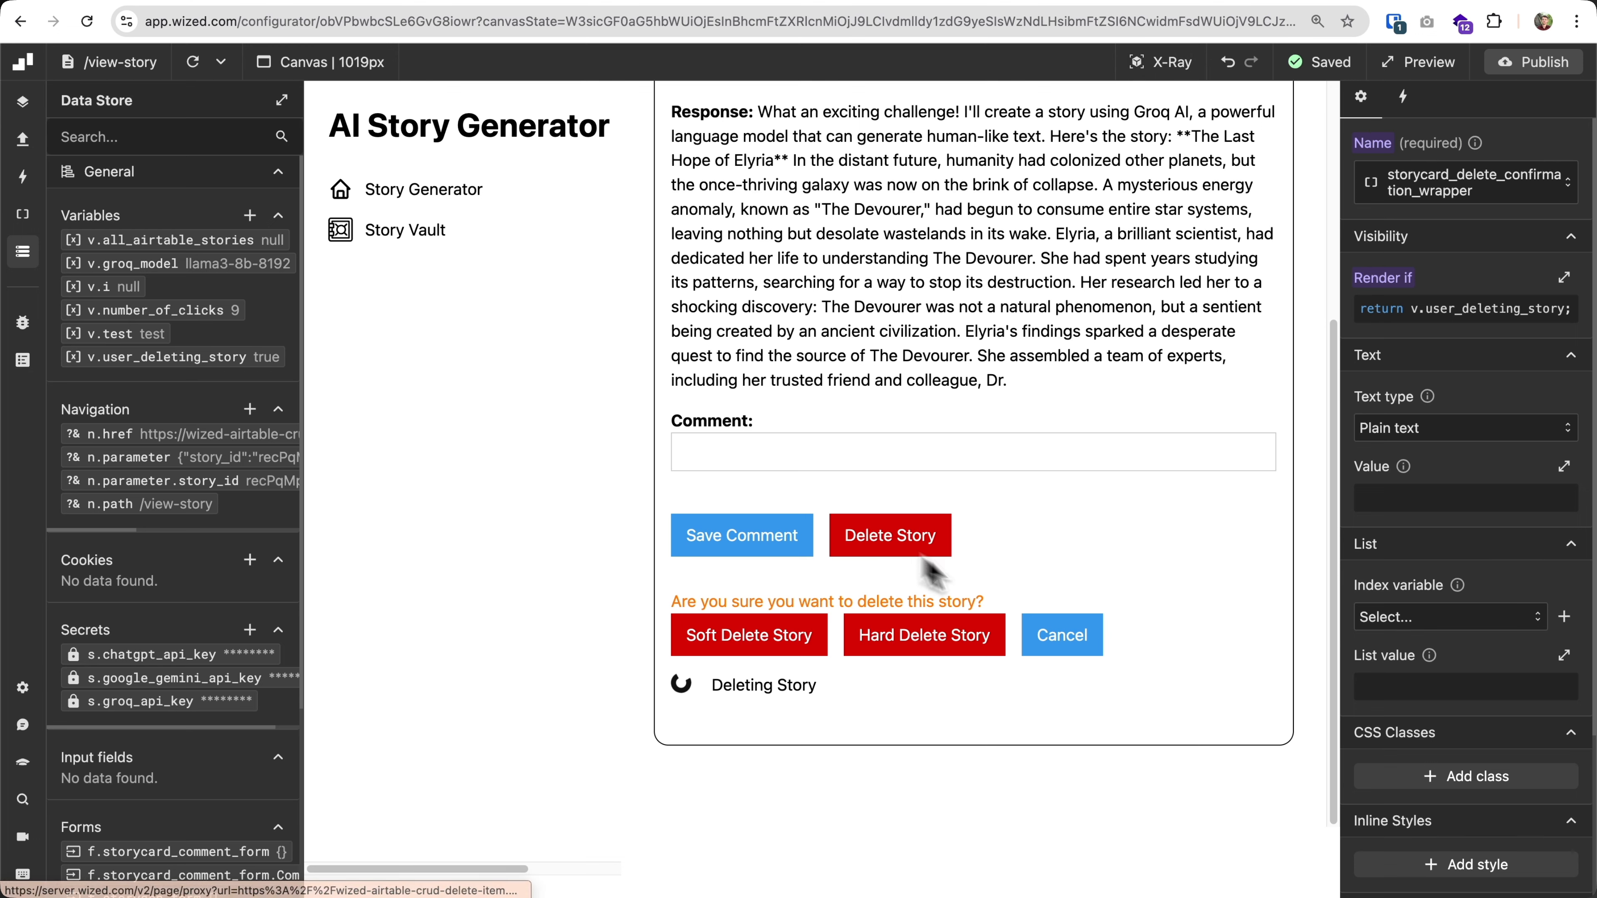
# Select the storycard_delete_spinner element using X-Ray and inspect its Render if function.
pyautogui.click(1064, 632)
pyautogui.click(946, 636)
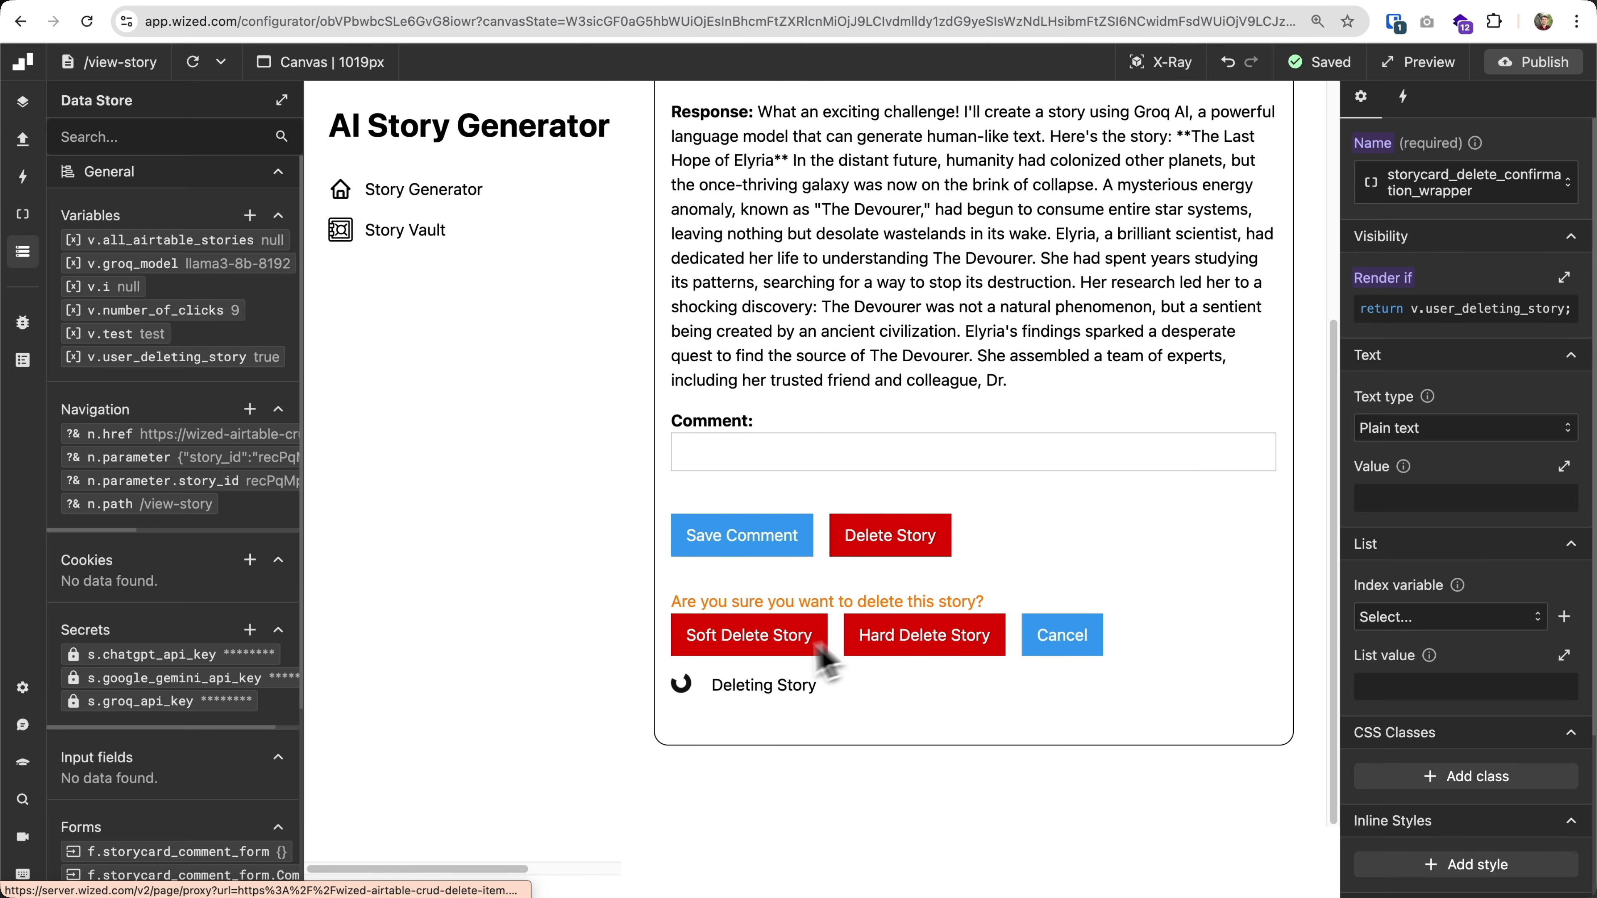
pyautogui.click(1164, 63)
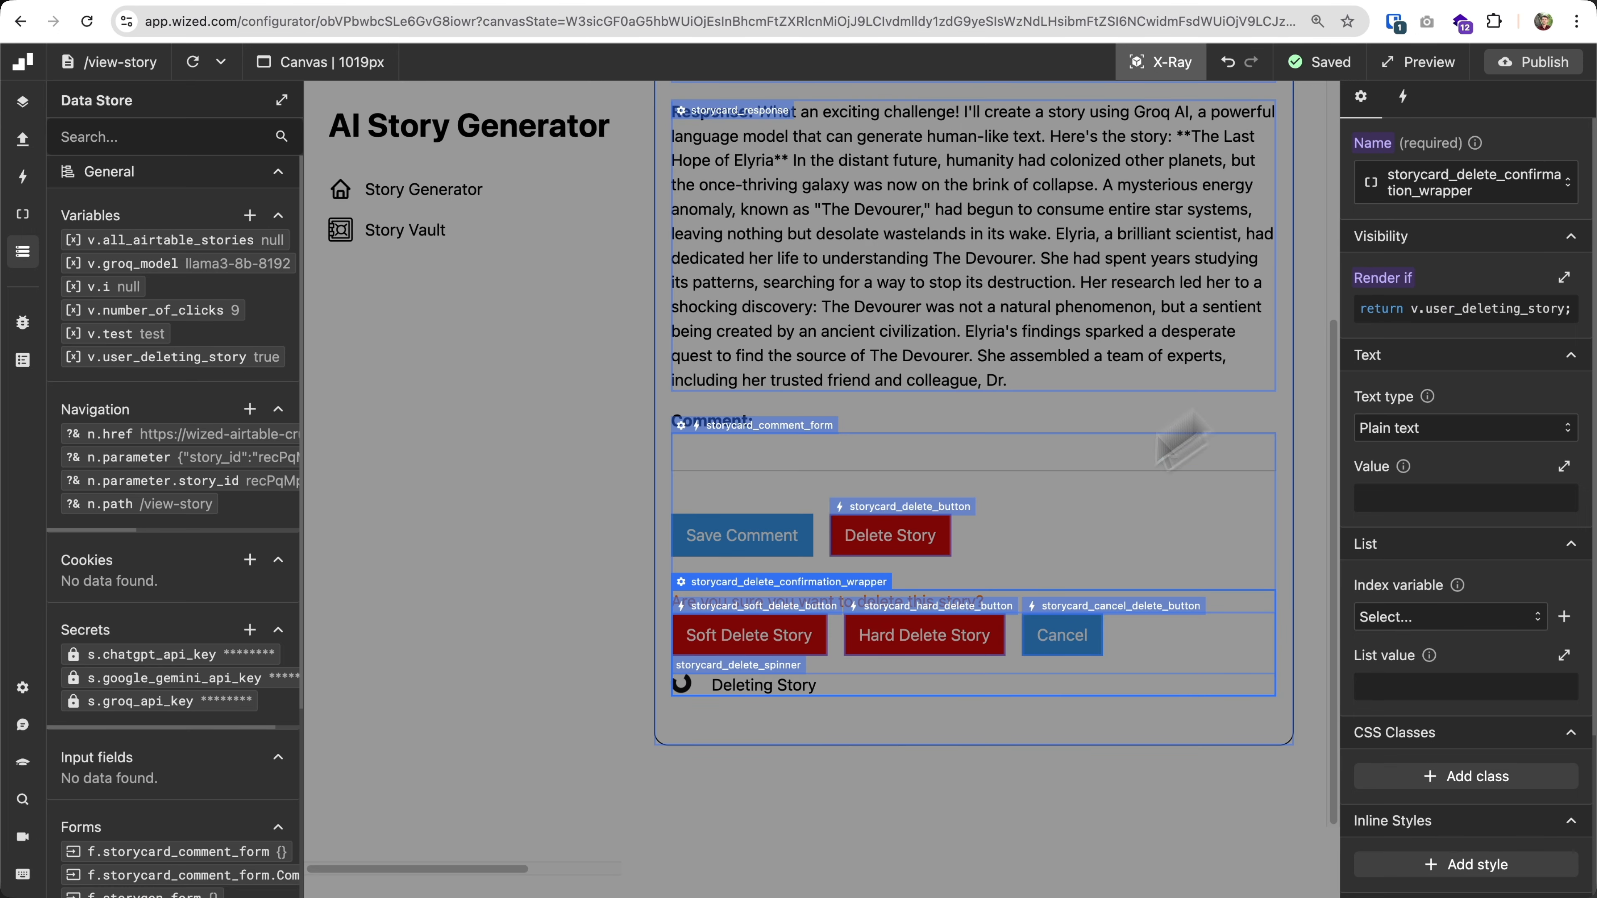
pyautogui.click(759, 668)
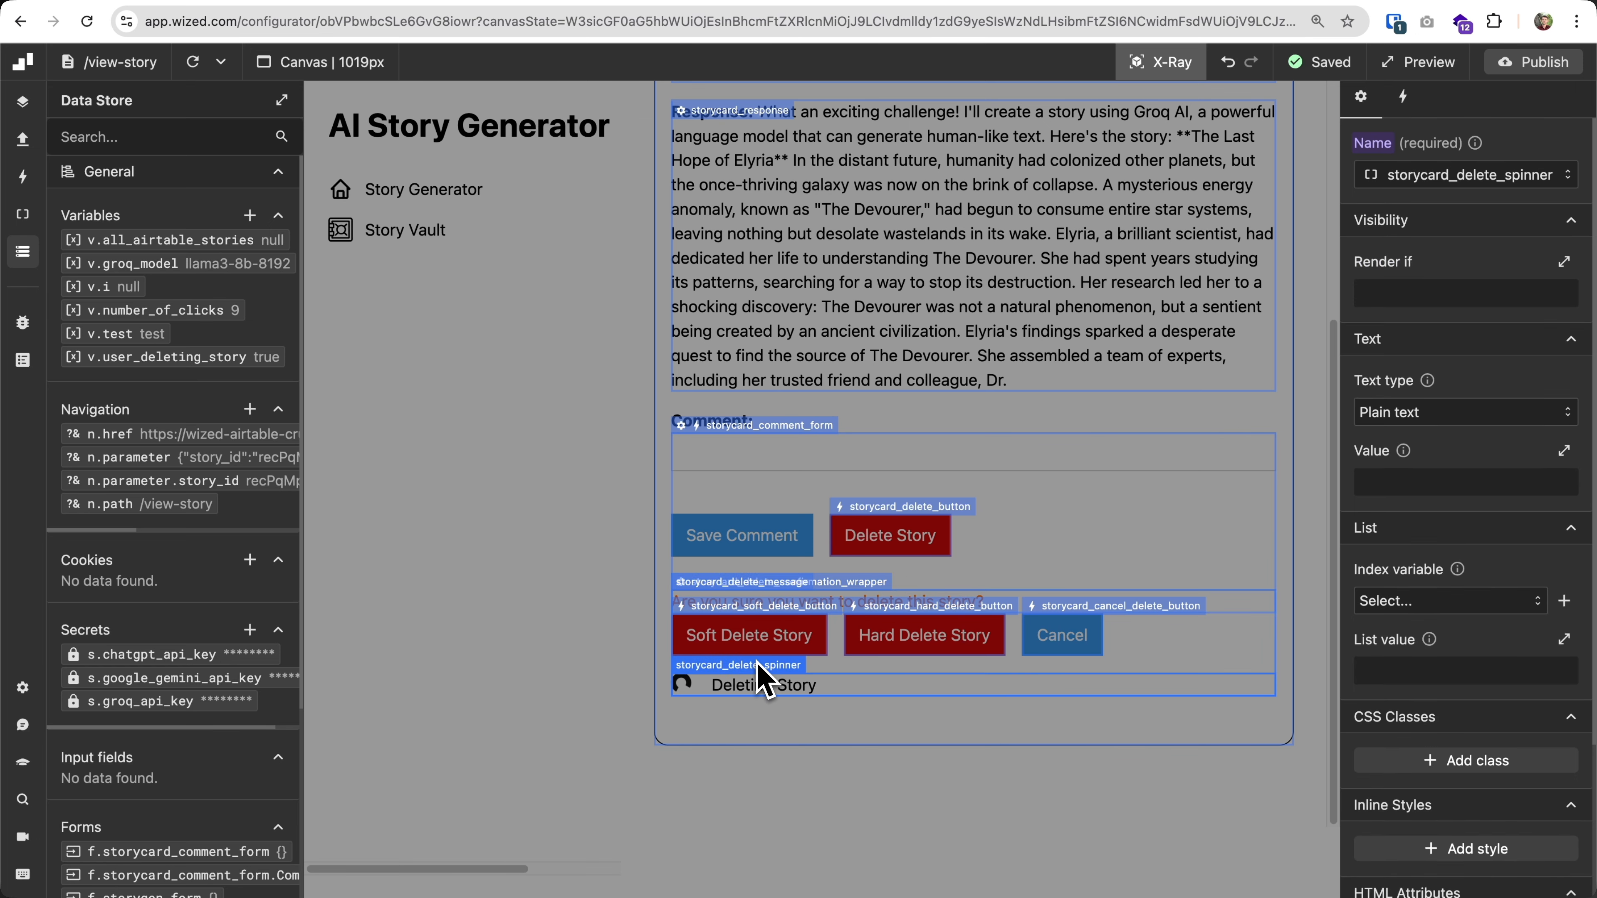
pyautogui.click(1440, 294)
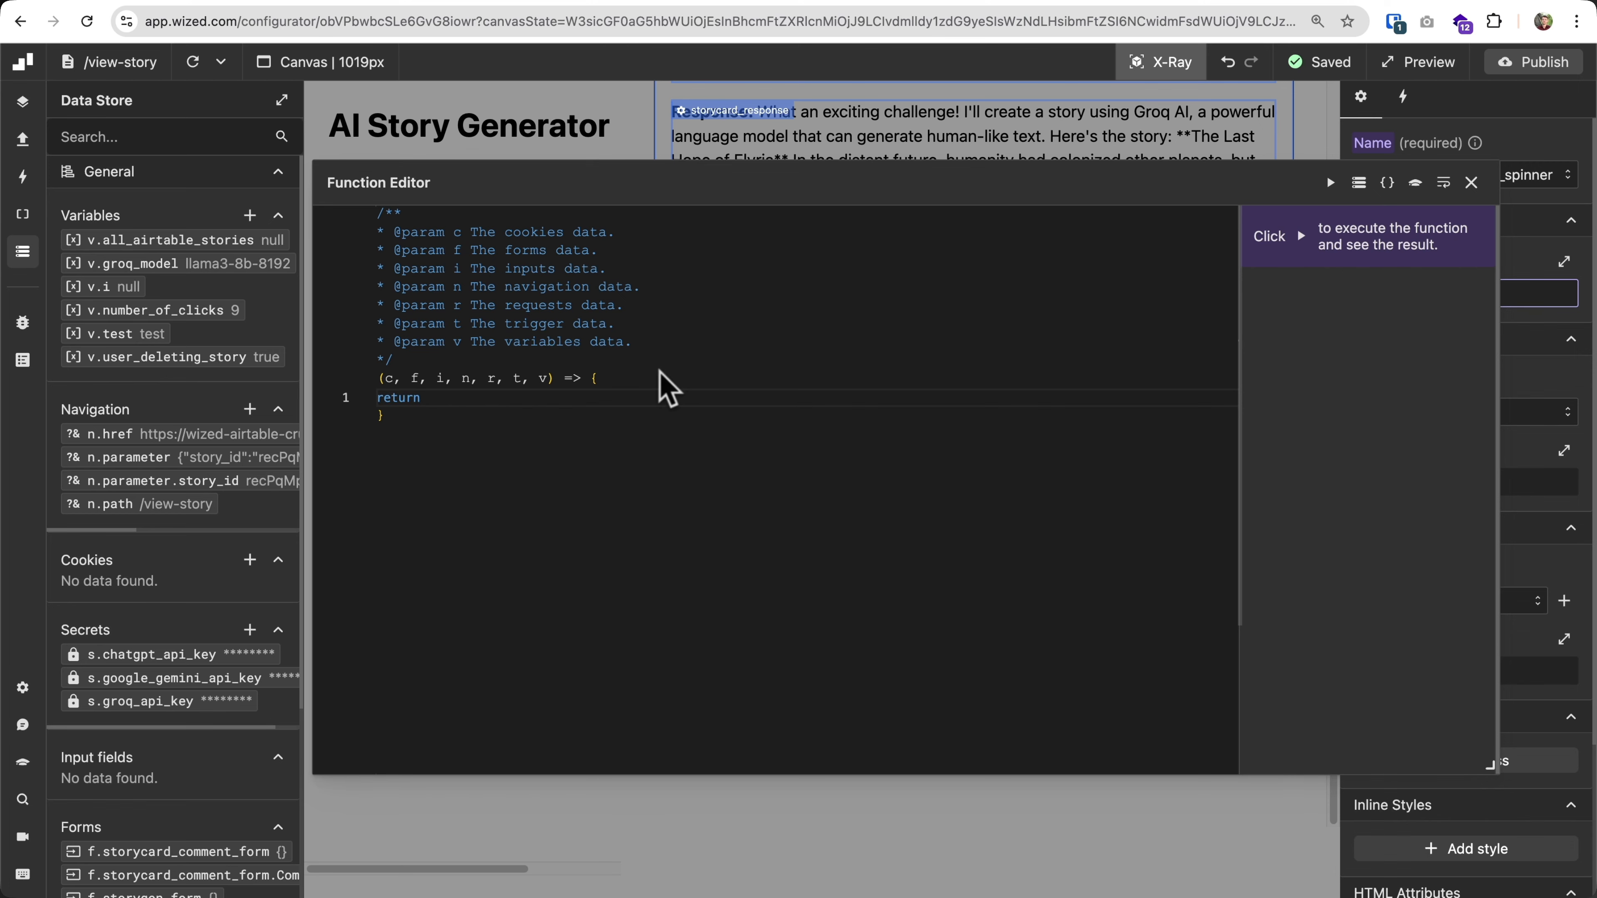
pyautogui.click(1471, 183)
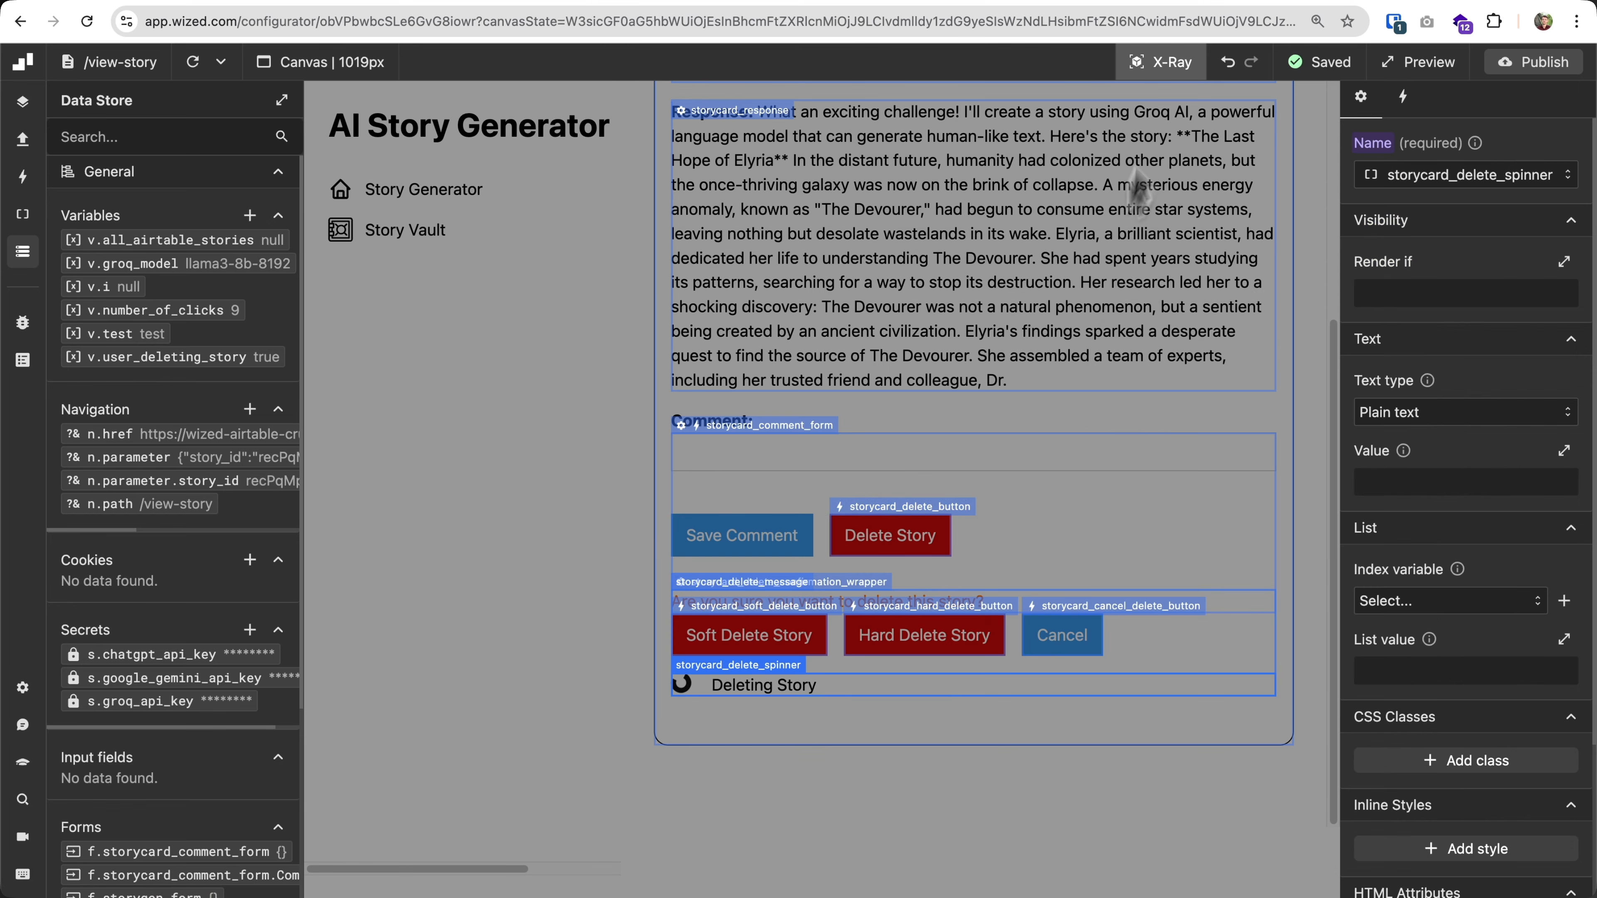
# Turn off X-Ray and create a new request named hard_delete_single_story2.
pyautogui.click(1182, 69)
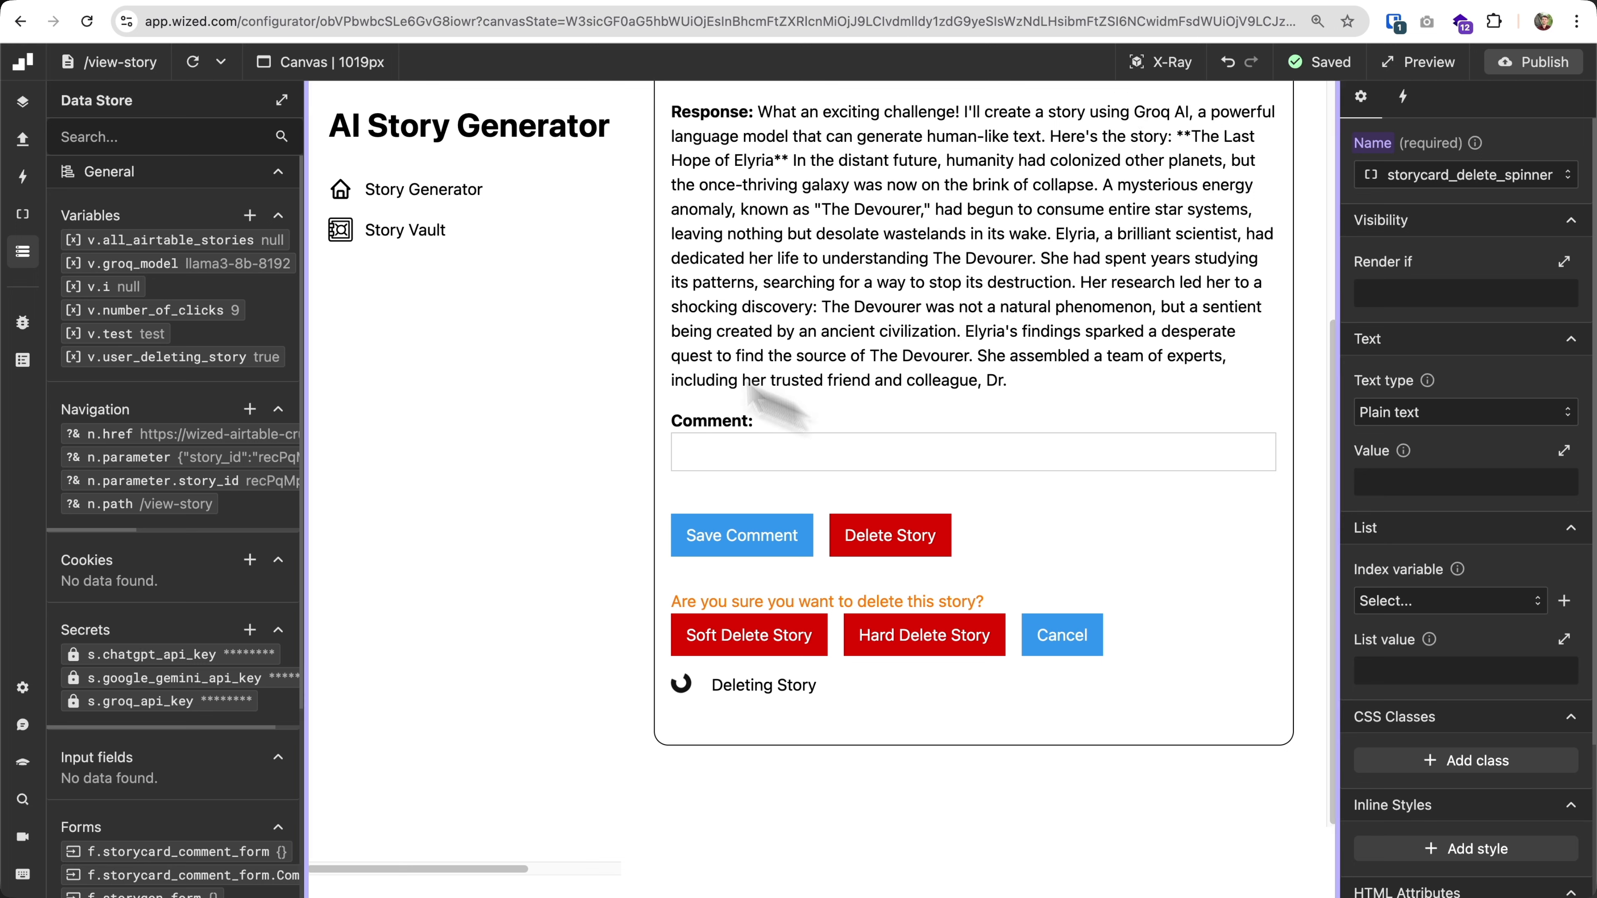
pyautogui.click(21, 144)
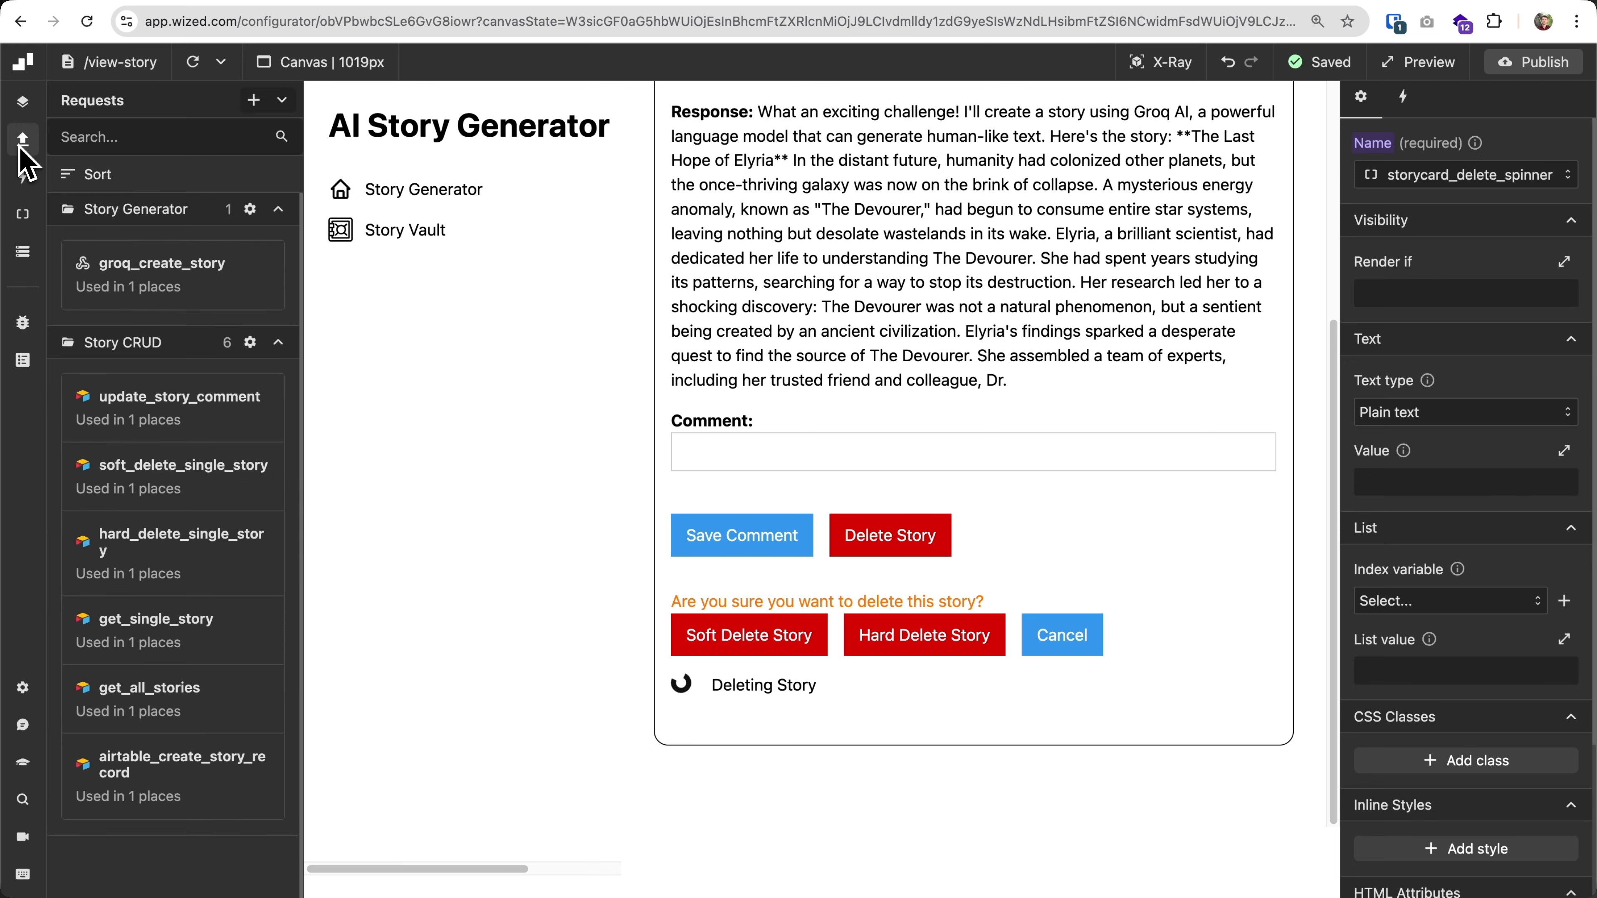
pyautogui.click(255, 106)
pyautogui.click(1385, 177)
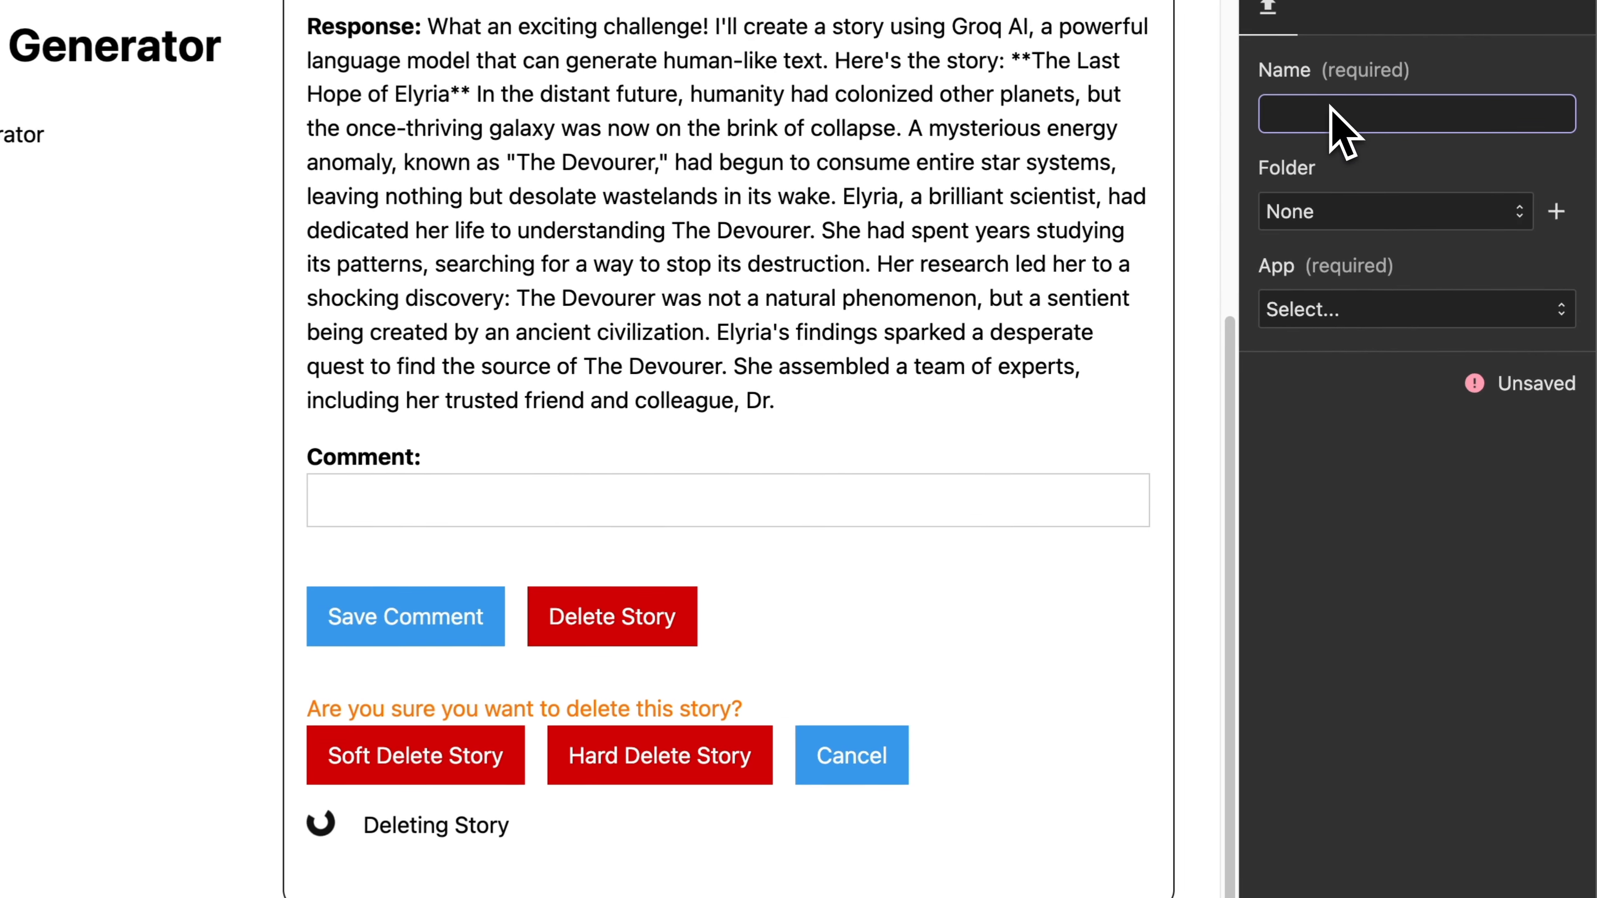
pyautogui.write('hard_d')
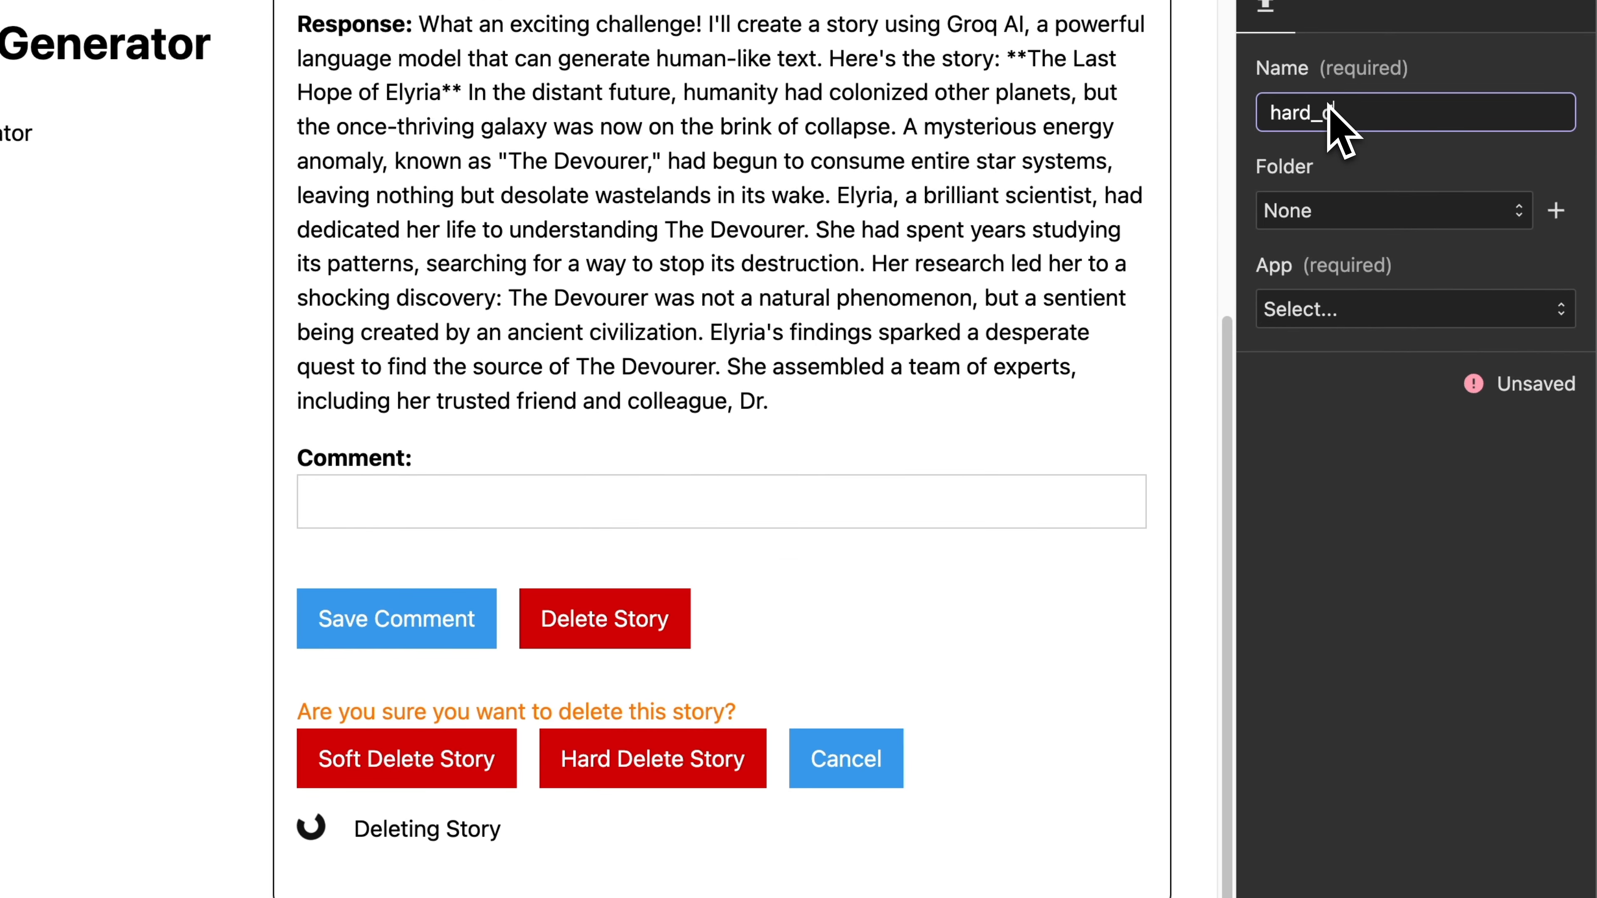
pyautogui.write('elete_single_st')
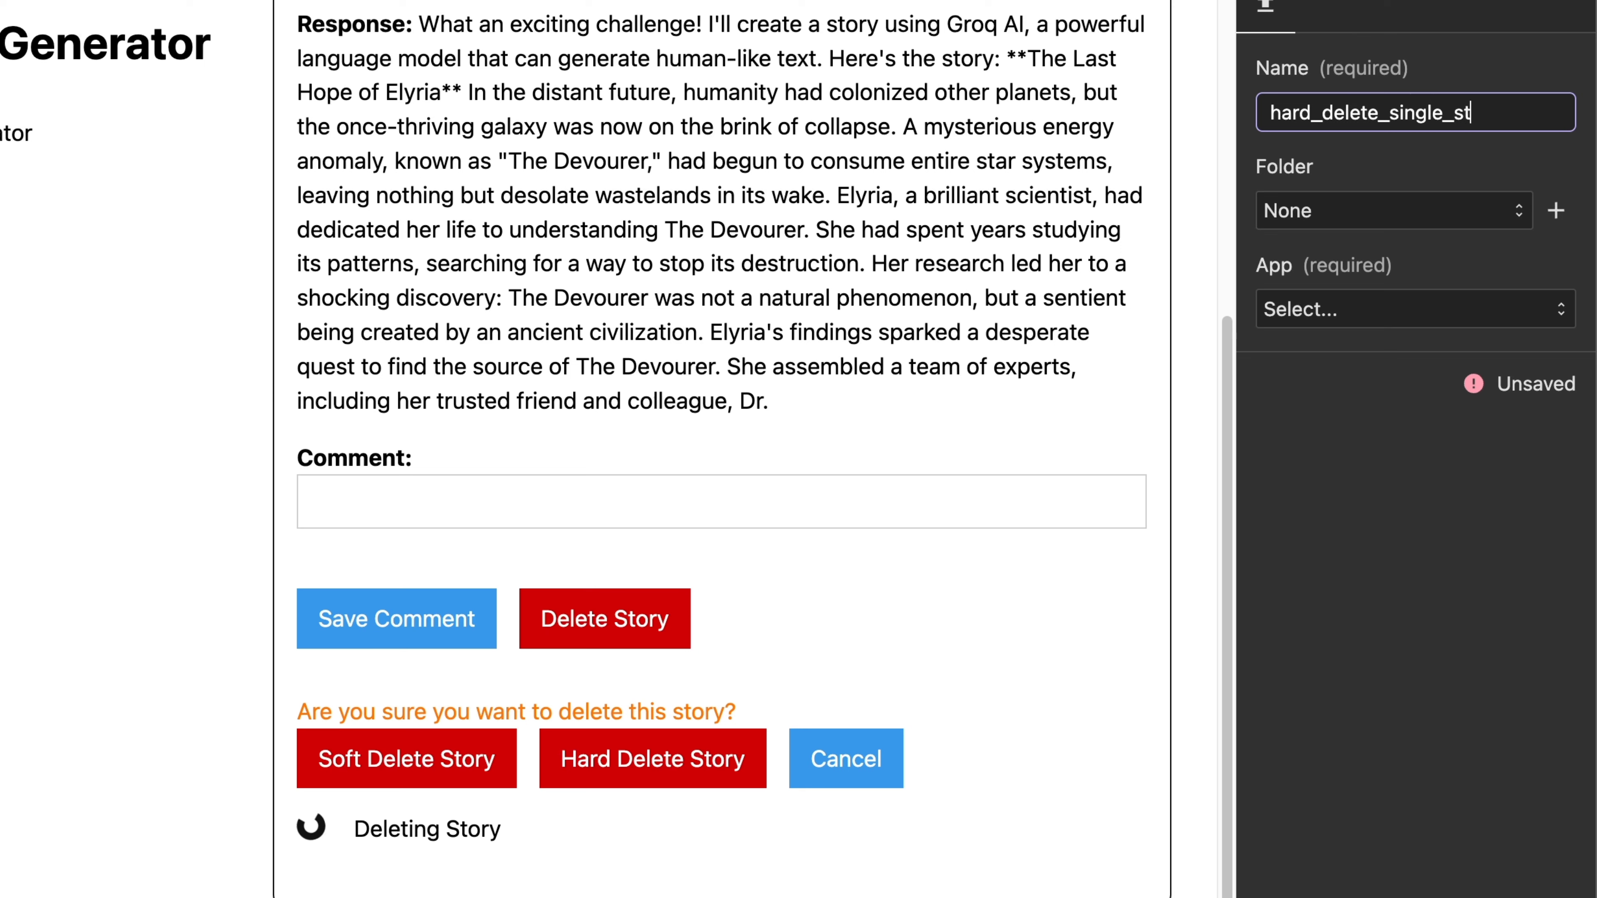
pyautogui.write('ory2')
# Open the folder choices for the hard_delete_single_story2 request.
pyautogui.click(1370, 217)
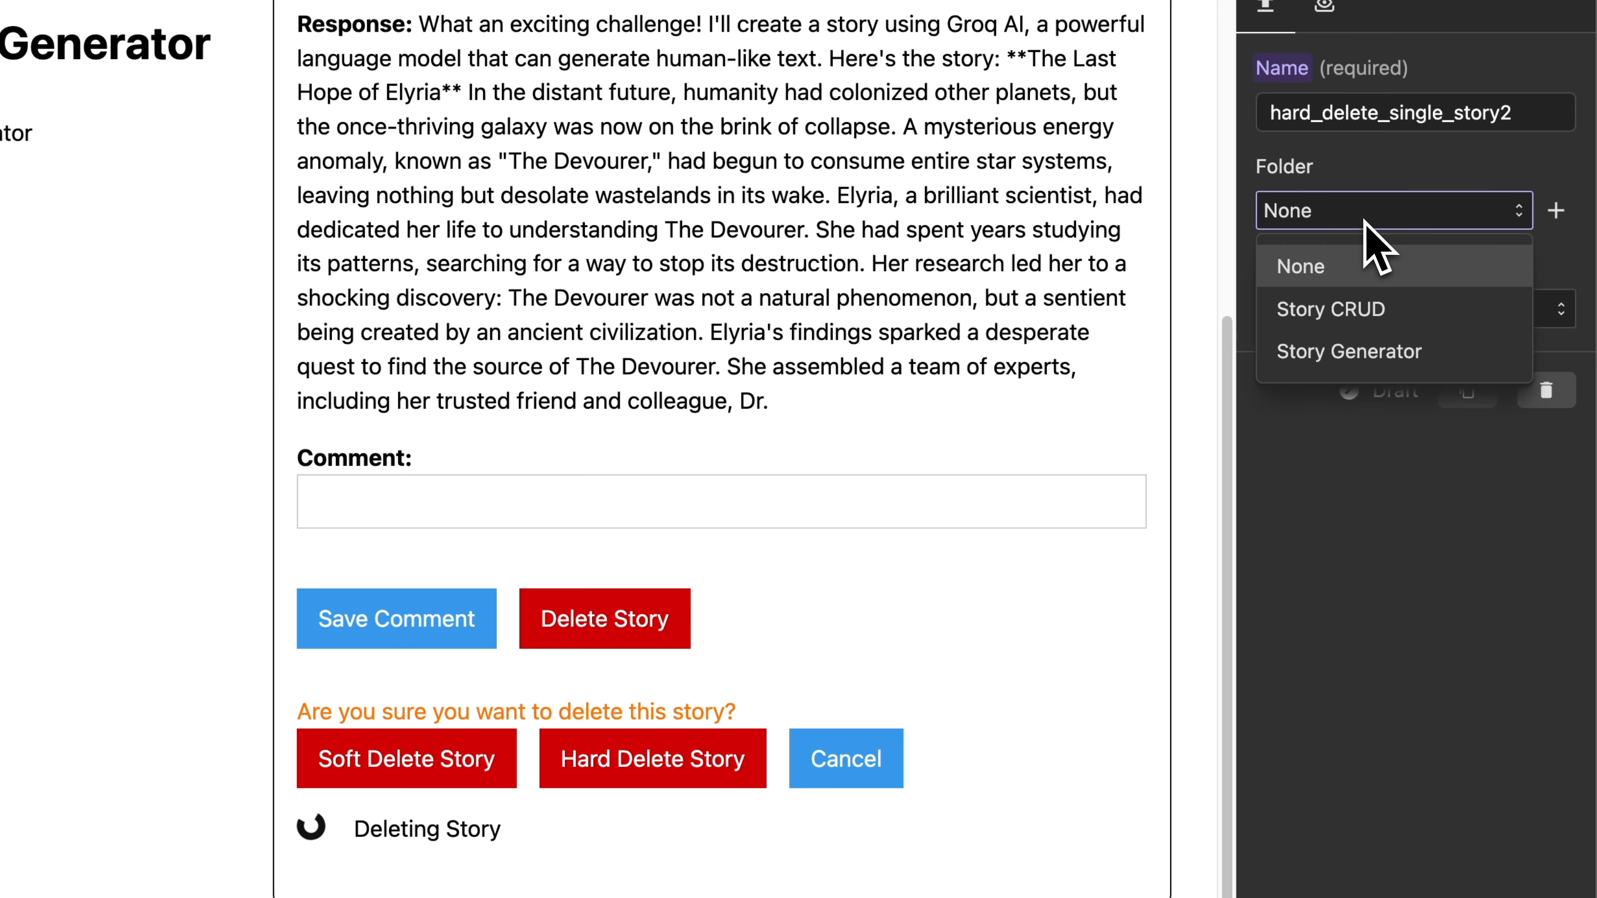